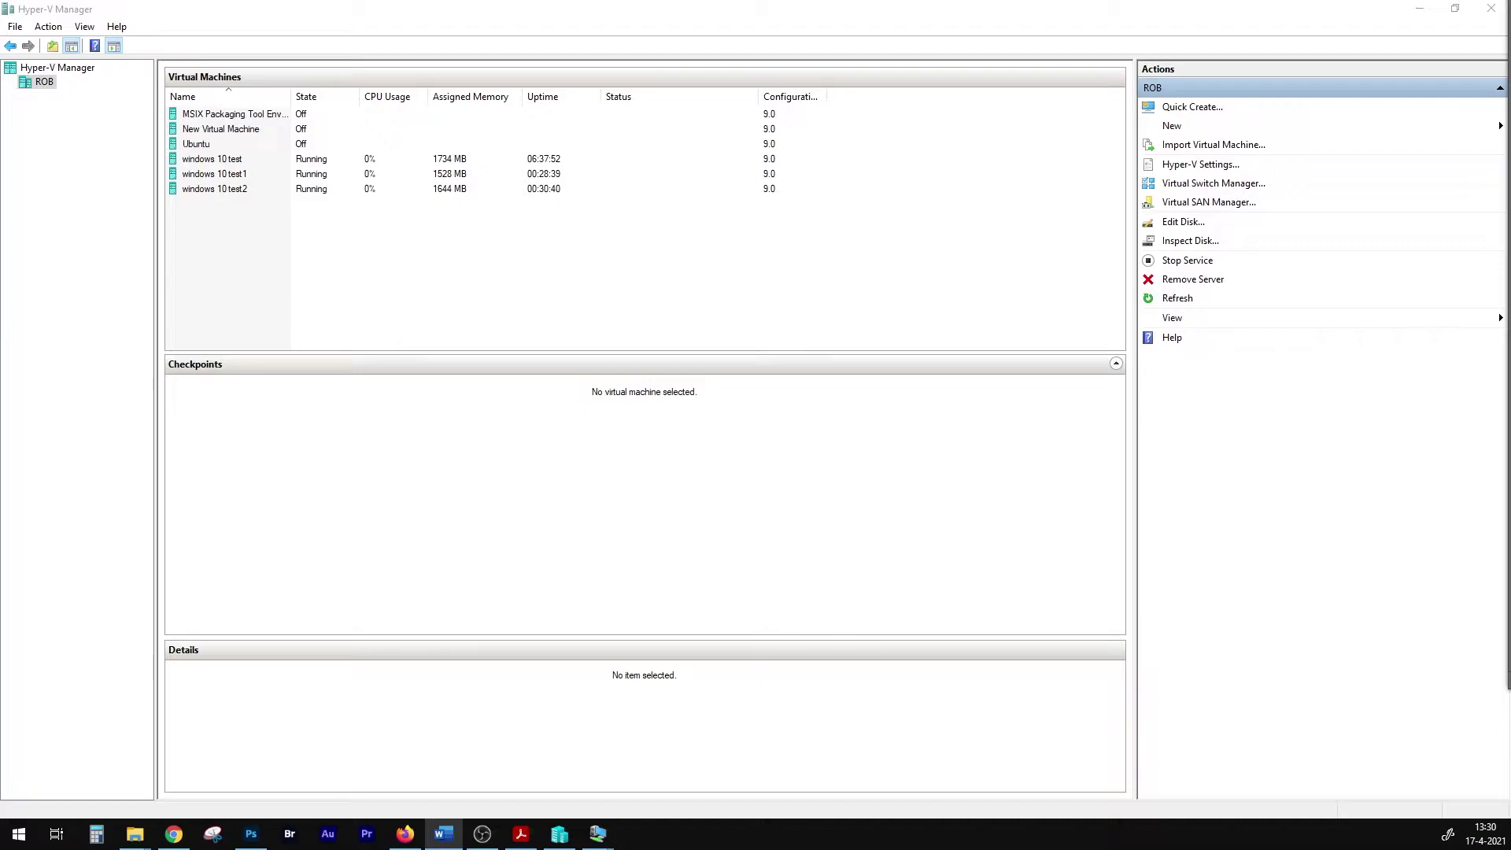
# Switch to the windows 10 test virtual machine and review which Windows 10 editions can and cannot run the Hyper-V role.
pyautogui.click(554, 273)
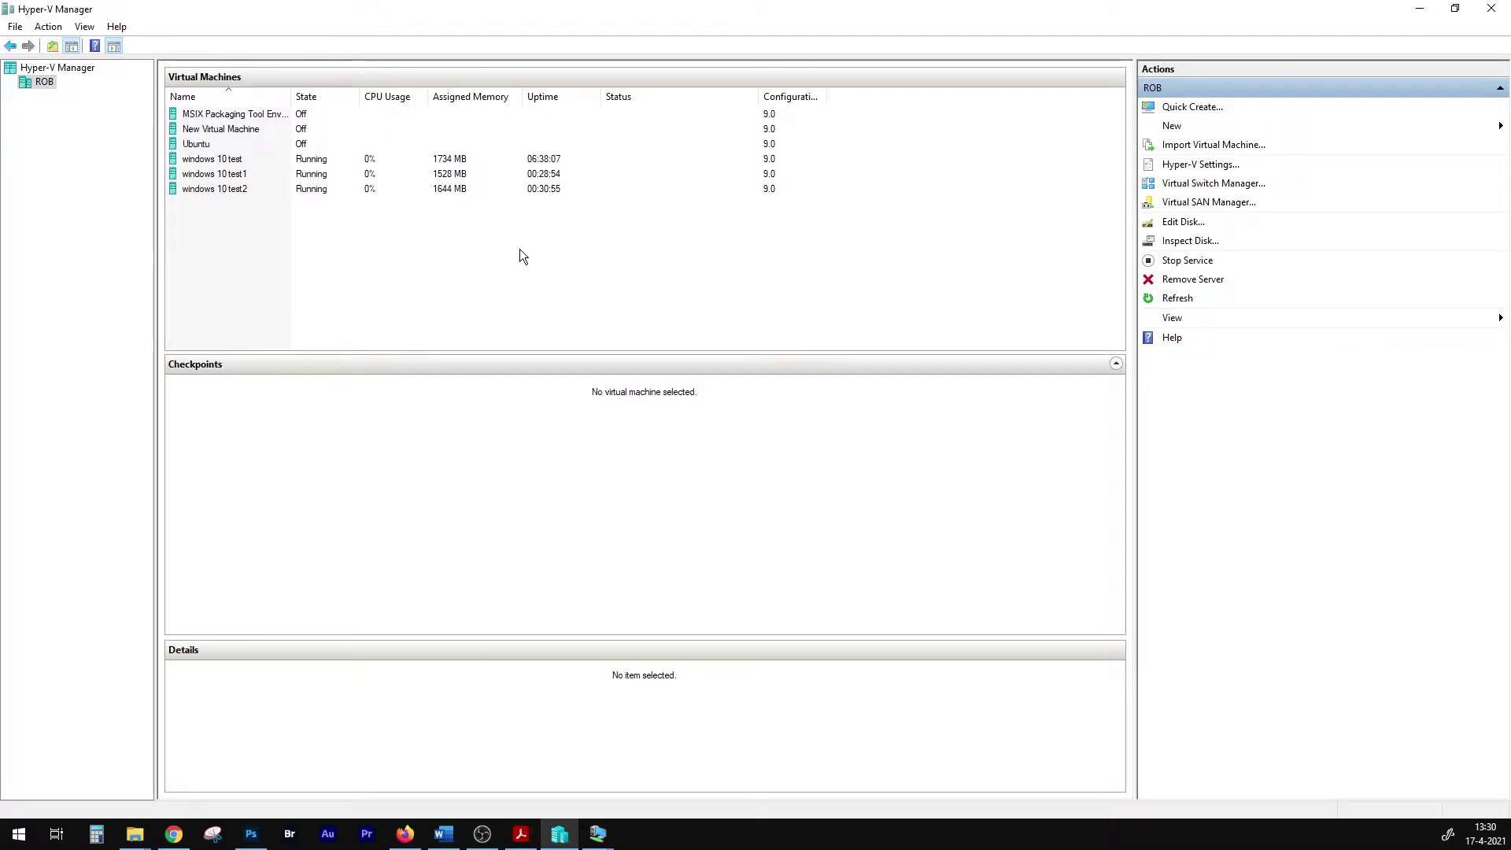
pyautogui.moveTo(596, 836)
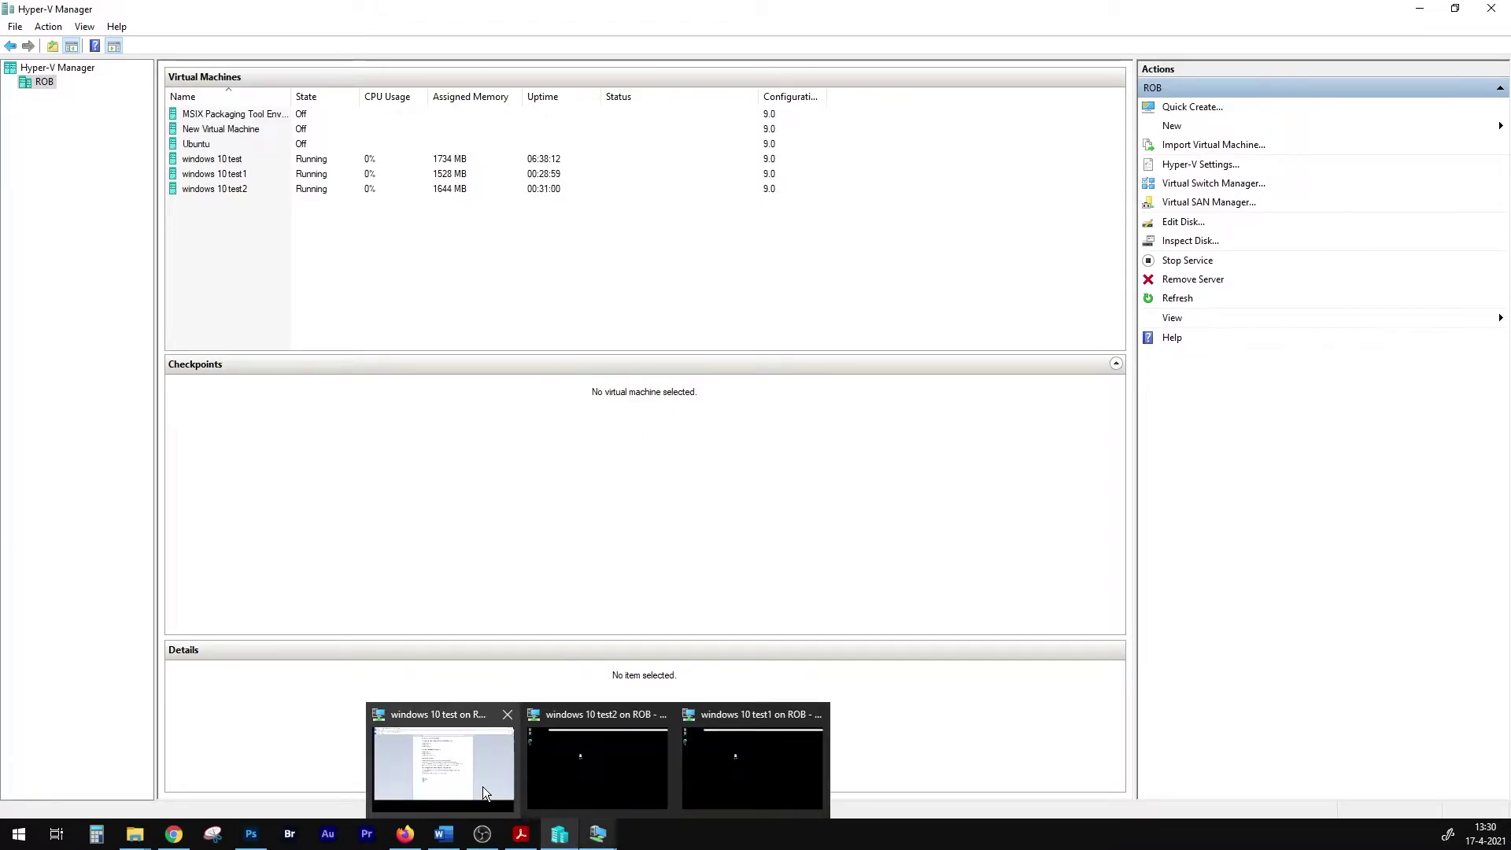
pyautogui.click(443, 767)
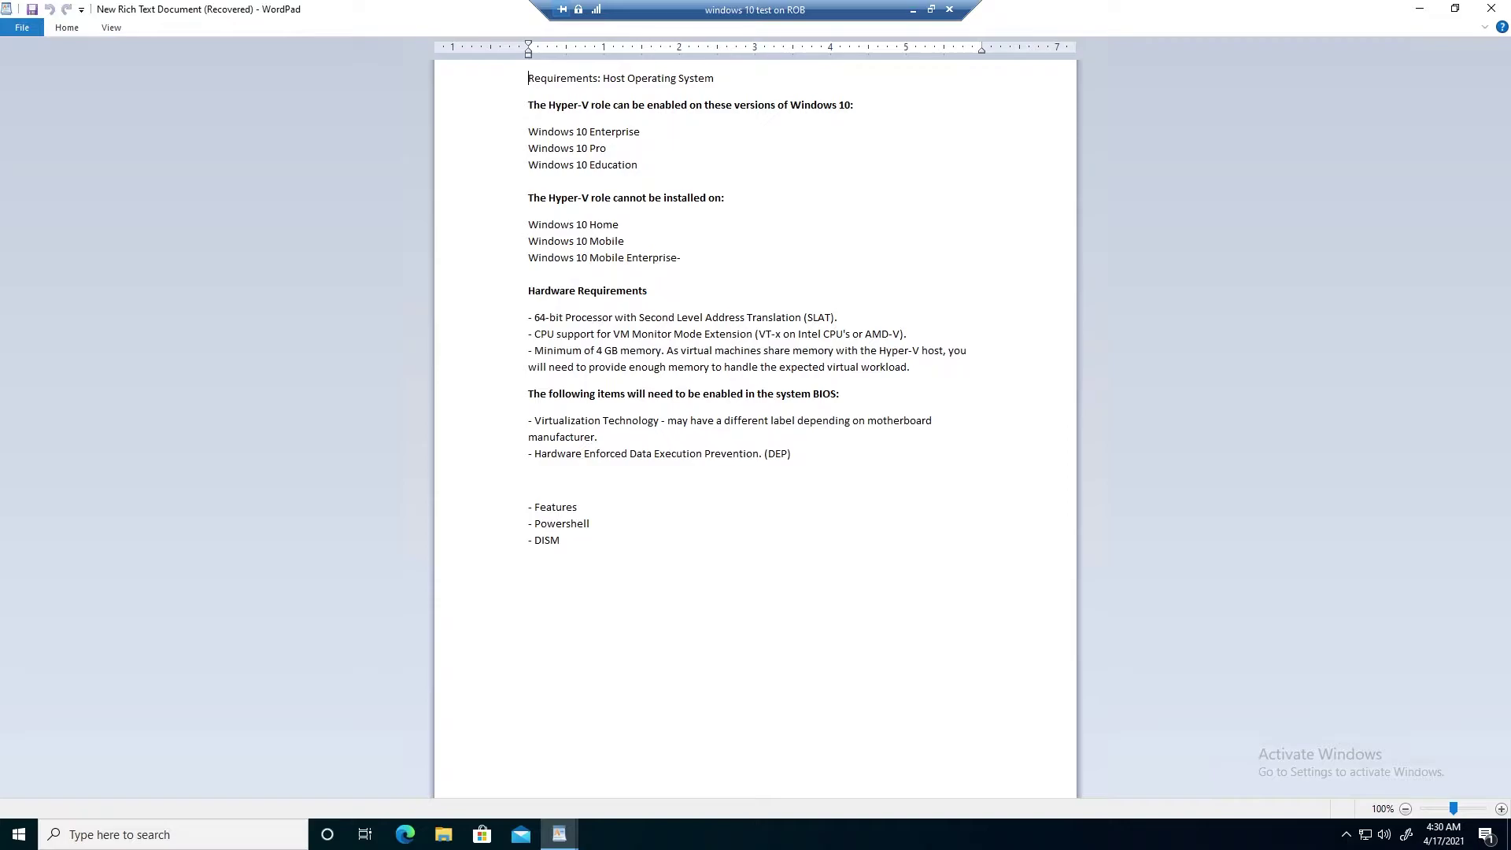
pyautogui.scroll(3, 755, 425)
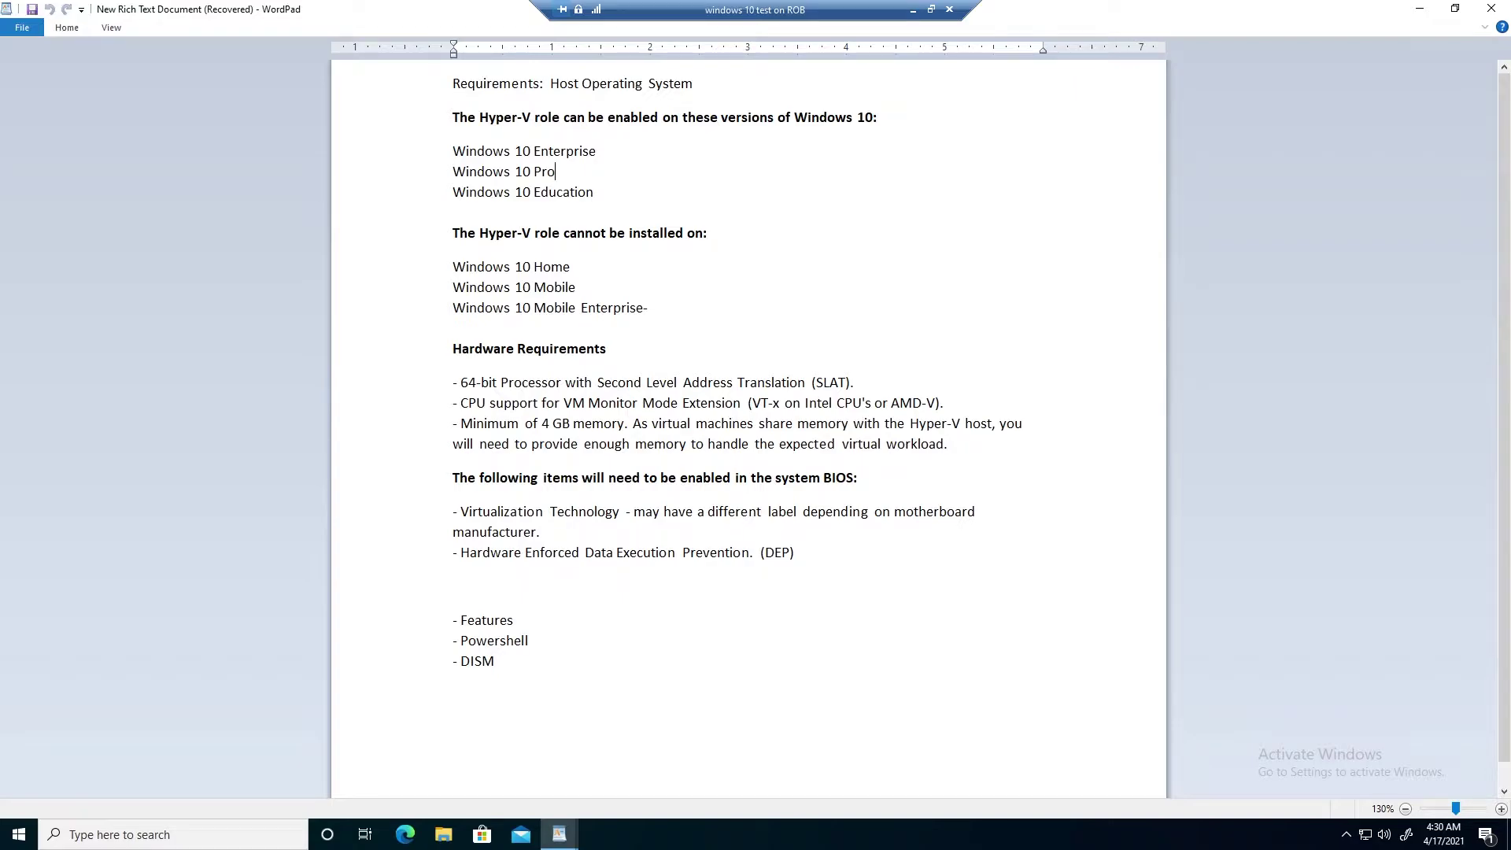
pyautogui.moveTo(398, 151); pyautogui.dragTo(398, 199)
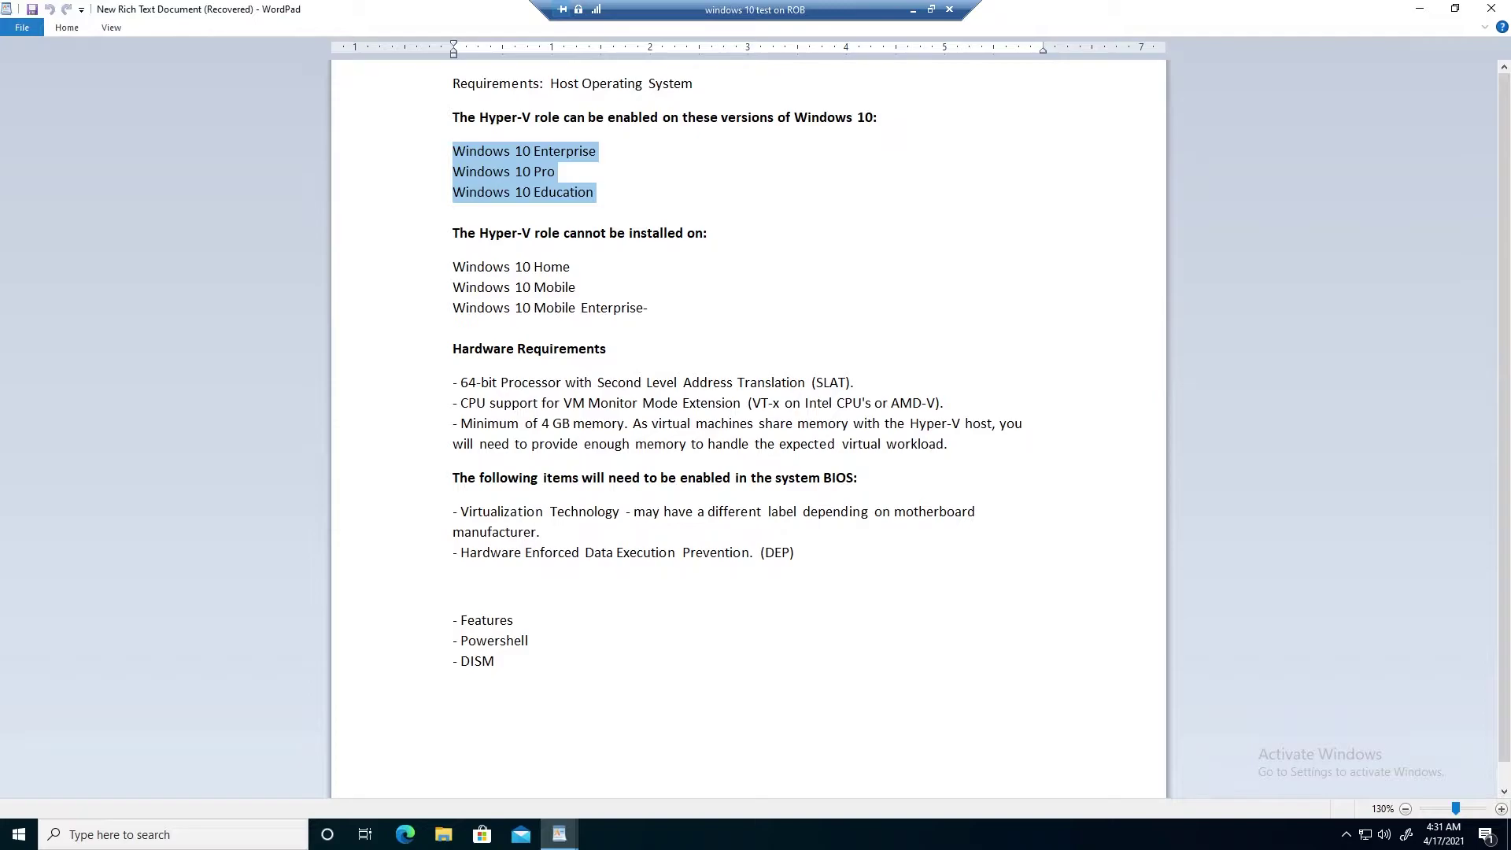
pyautogui.moveTo(417, 268); pyautogui.dragTo(422, 312)
# Review the Hyper-V hardware and system BIOS requirements in the document and minimize the virtual machine window.
pyautogui.click(535, 403)
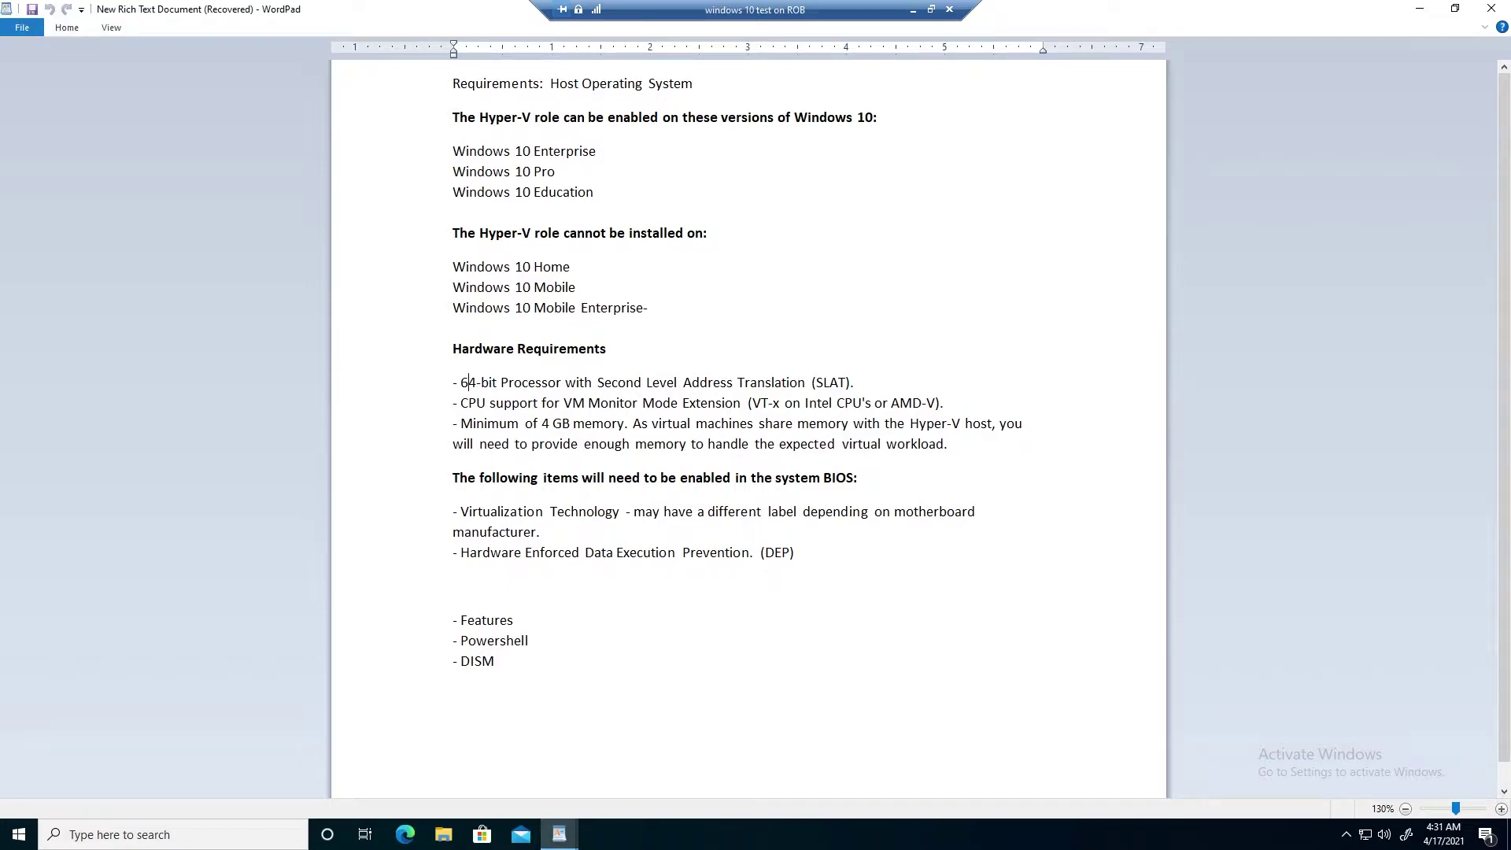
pyautogui.click(414, 406)
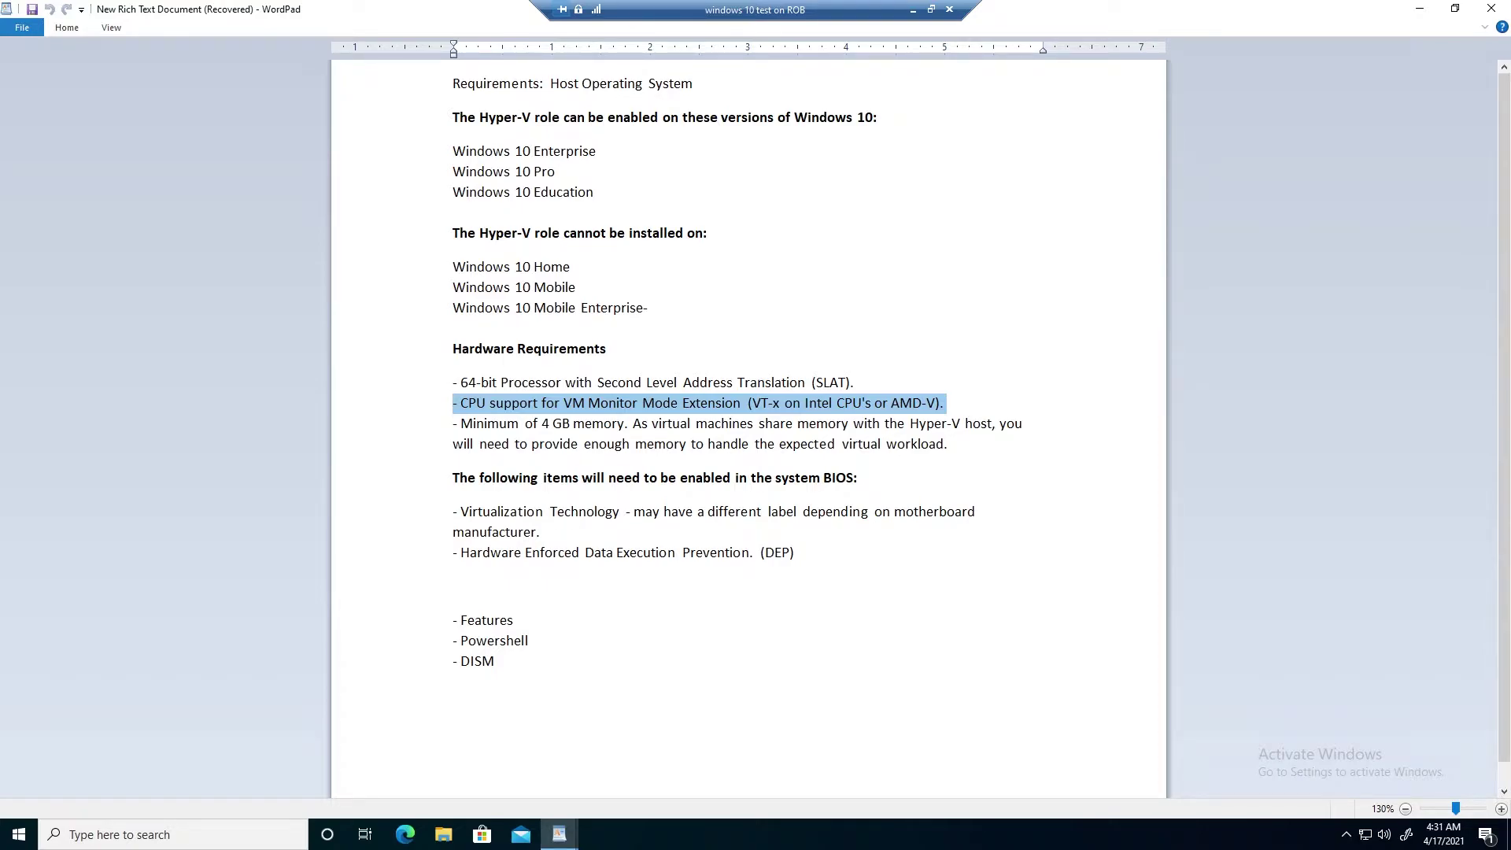
pyautogui.click(682, 477)
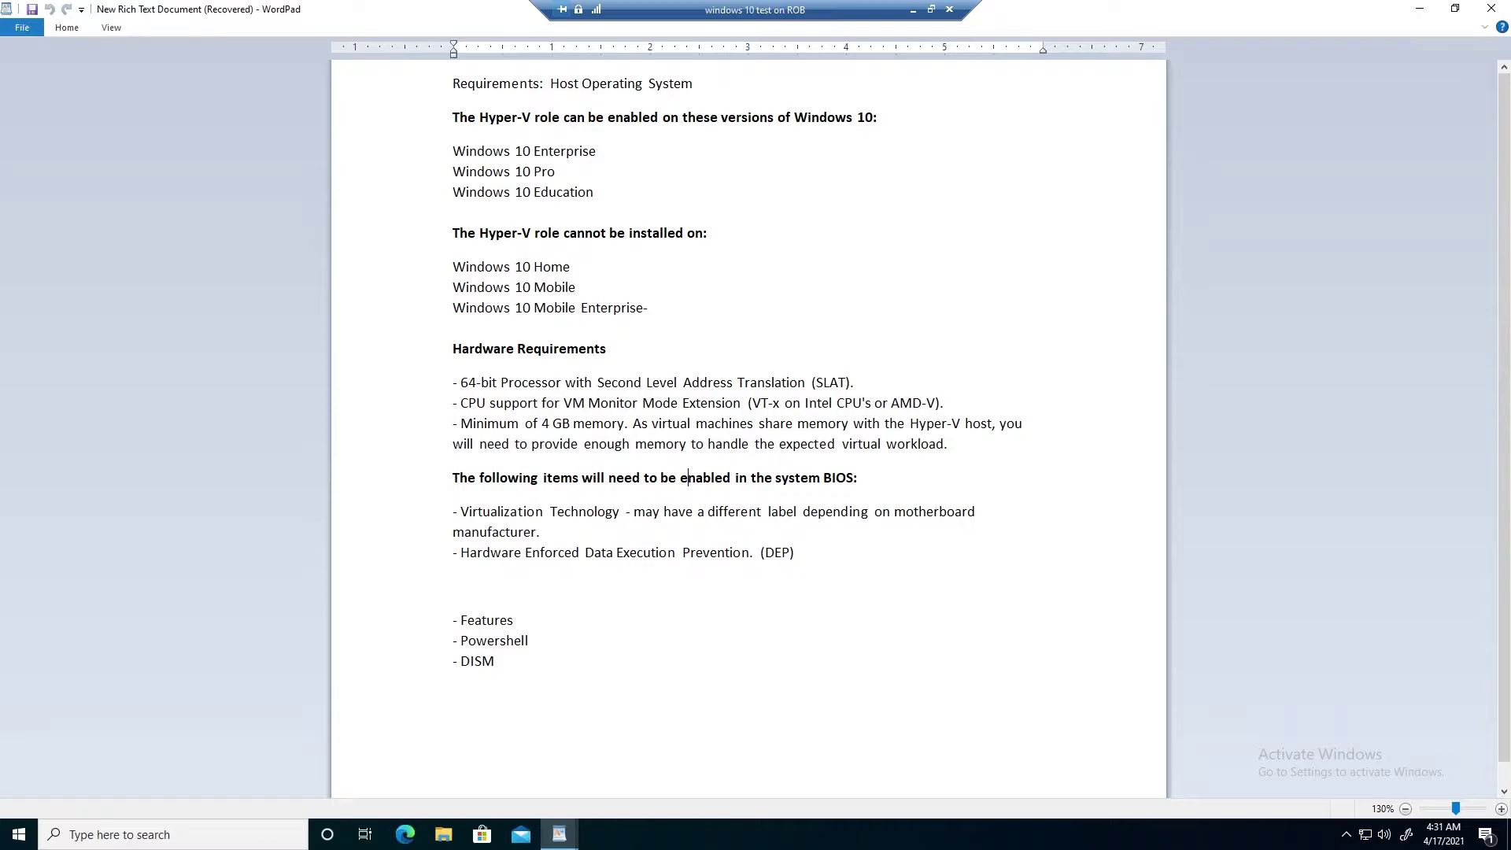
pyautogui.press('Down')
pyautogui.press('Down')
pyautogui.click(913, 10)
# Check the host's CPU virtualization status and memory in Task Manager's performance data and close Task Manager.
pyautogui.rightClick(751, 834)
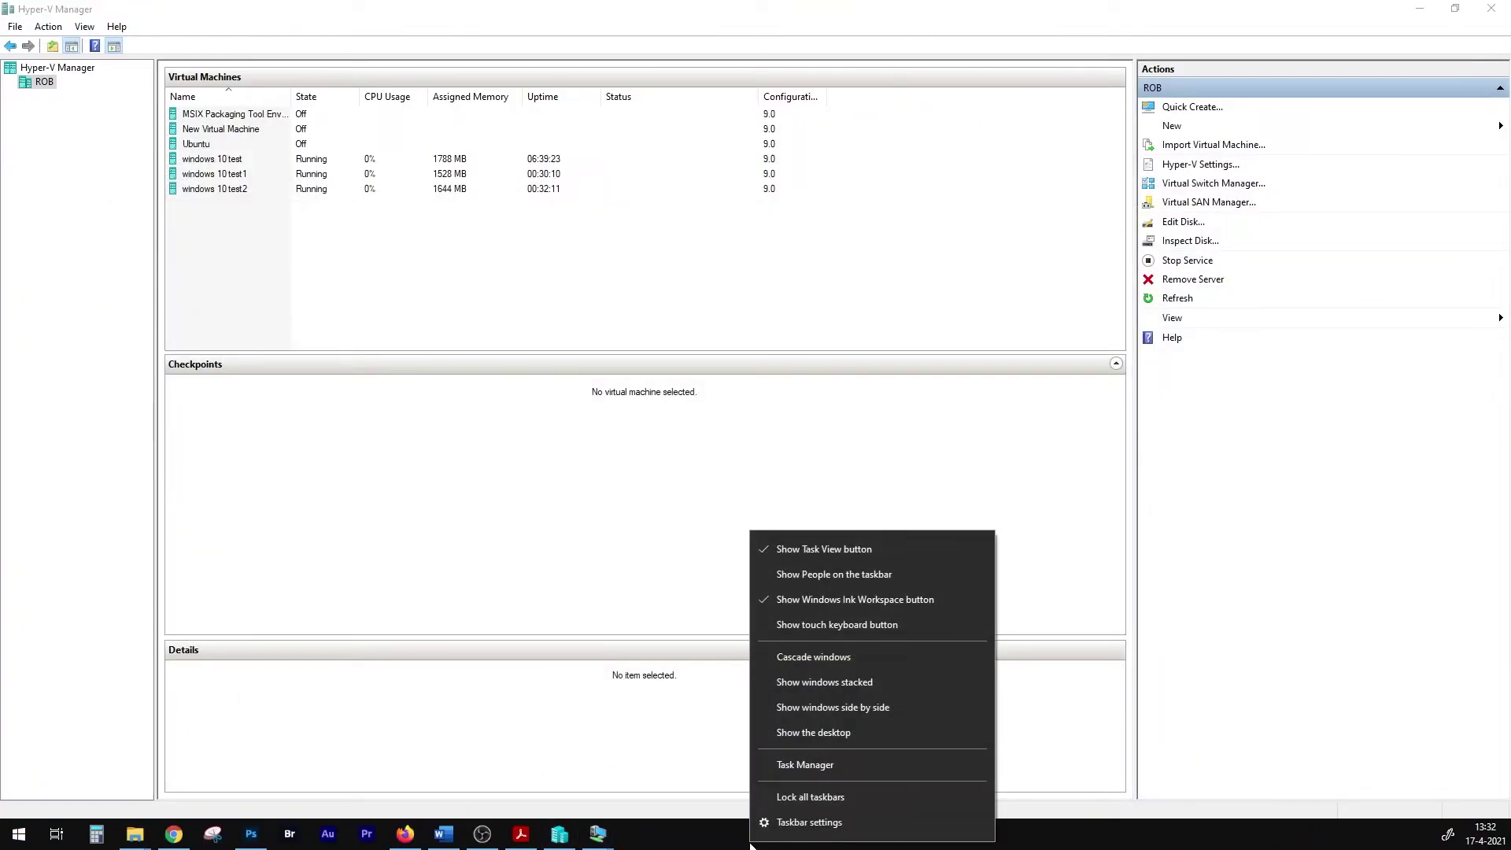
pyautogui.click(791, 764)
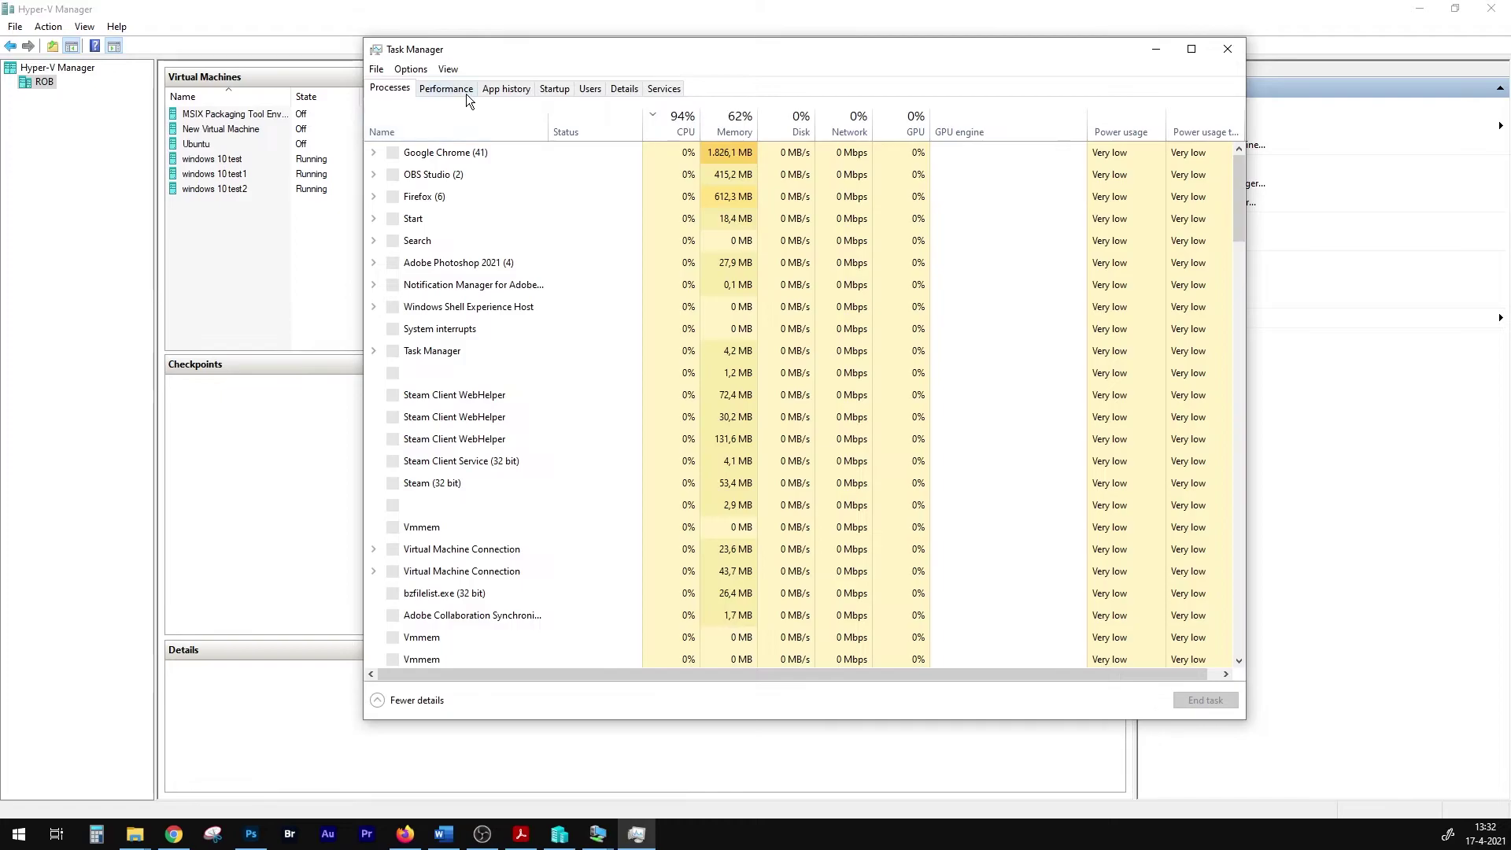
pyautogui.click(460, 88)
pyautogui.click(469, 136)
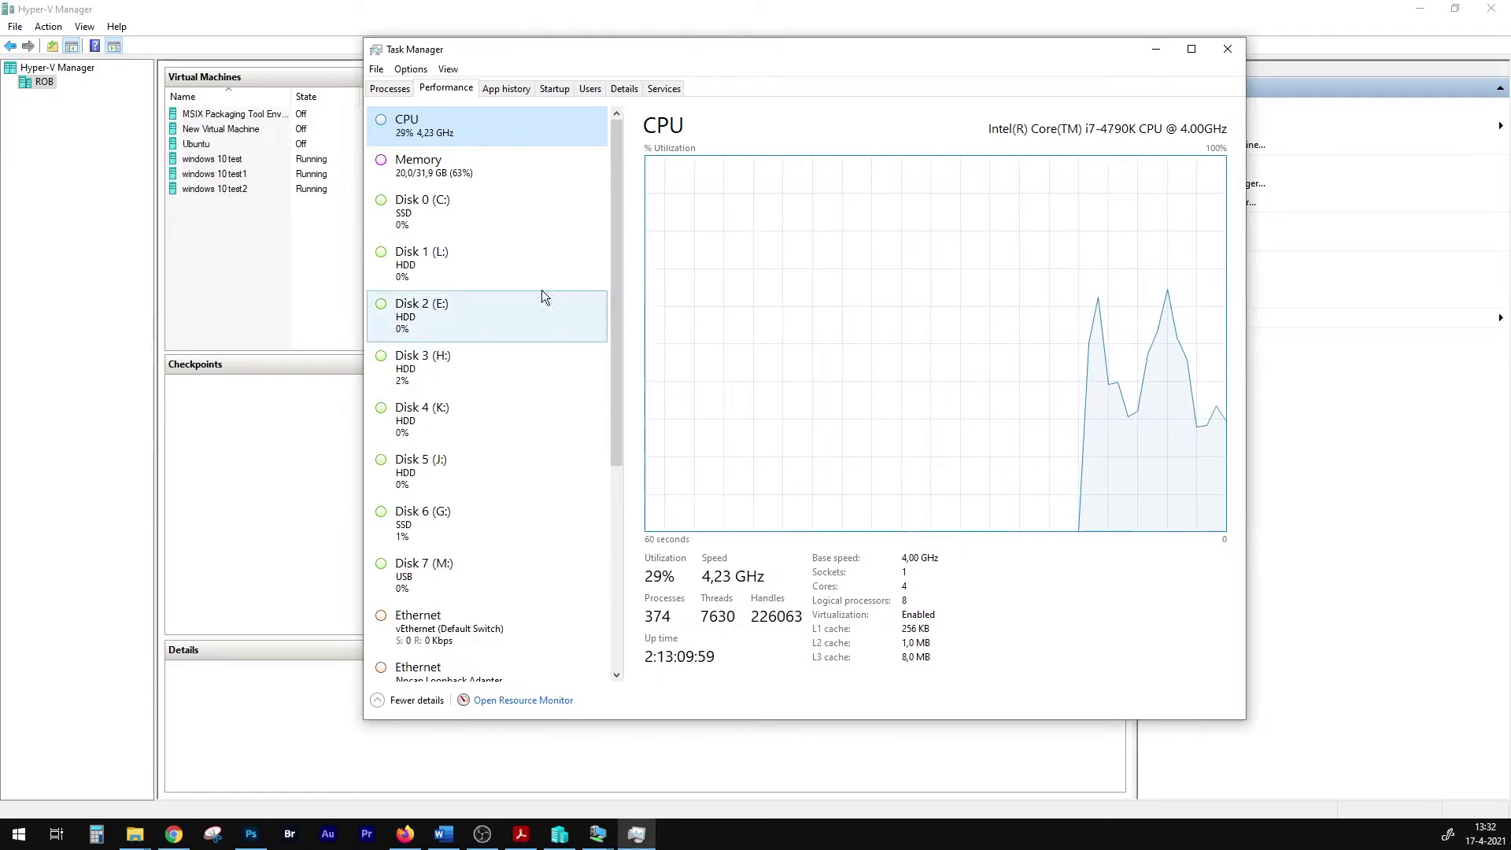
pyautogui.click(488, 169)
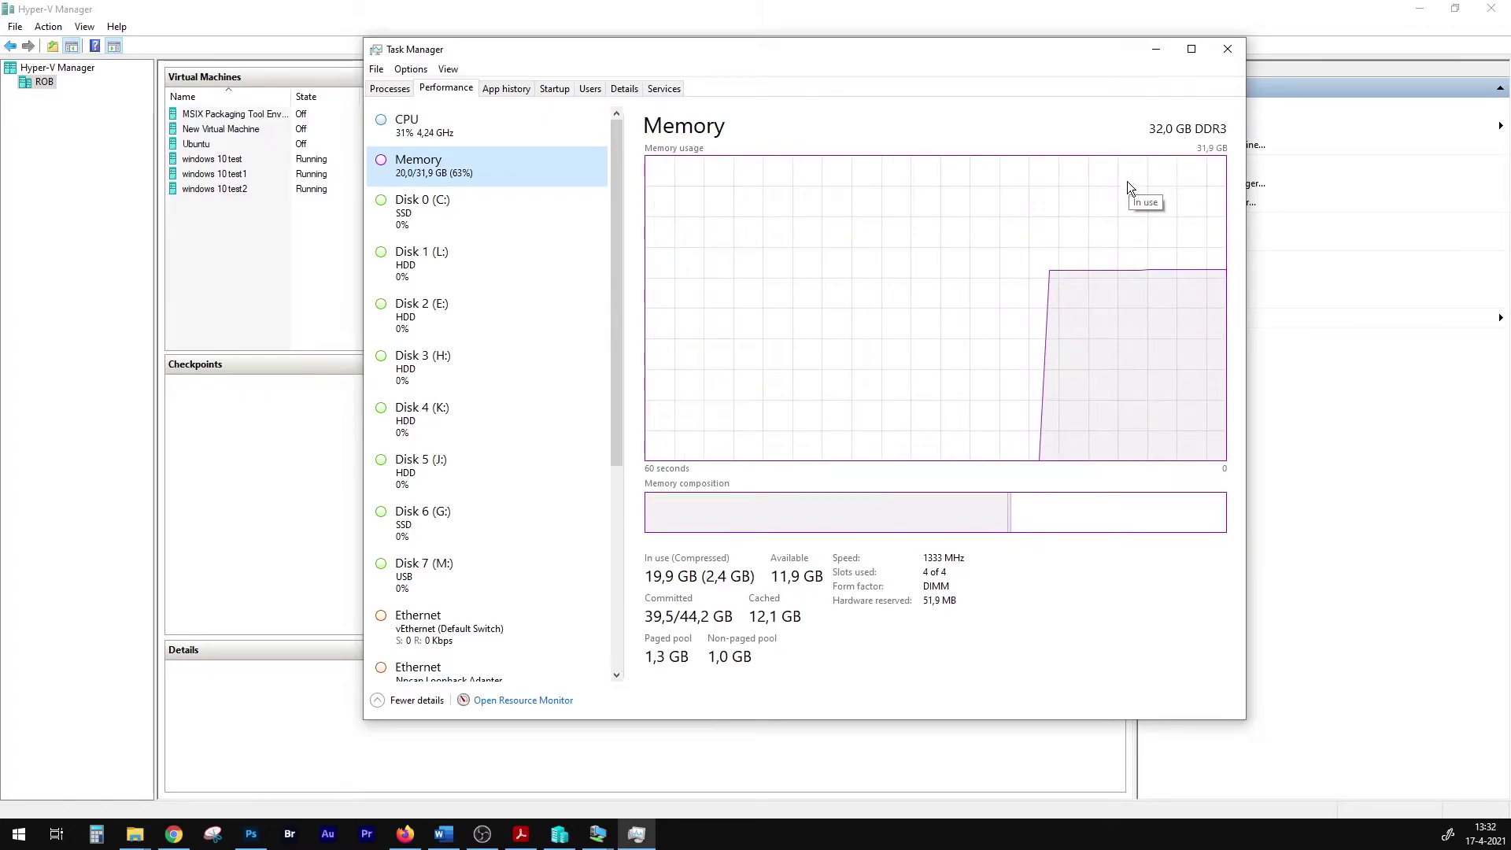
pyautogui.click(1228, 49)
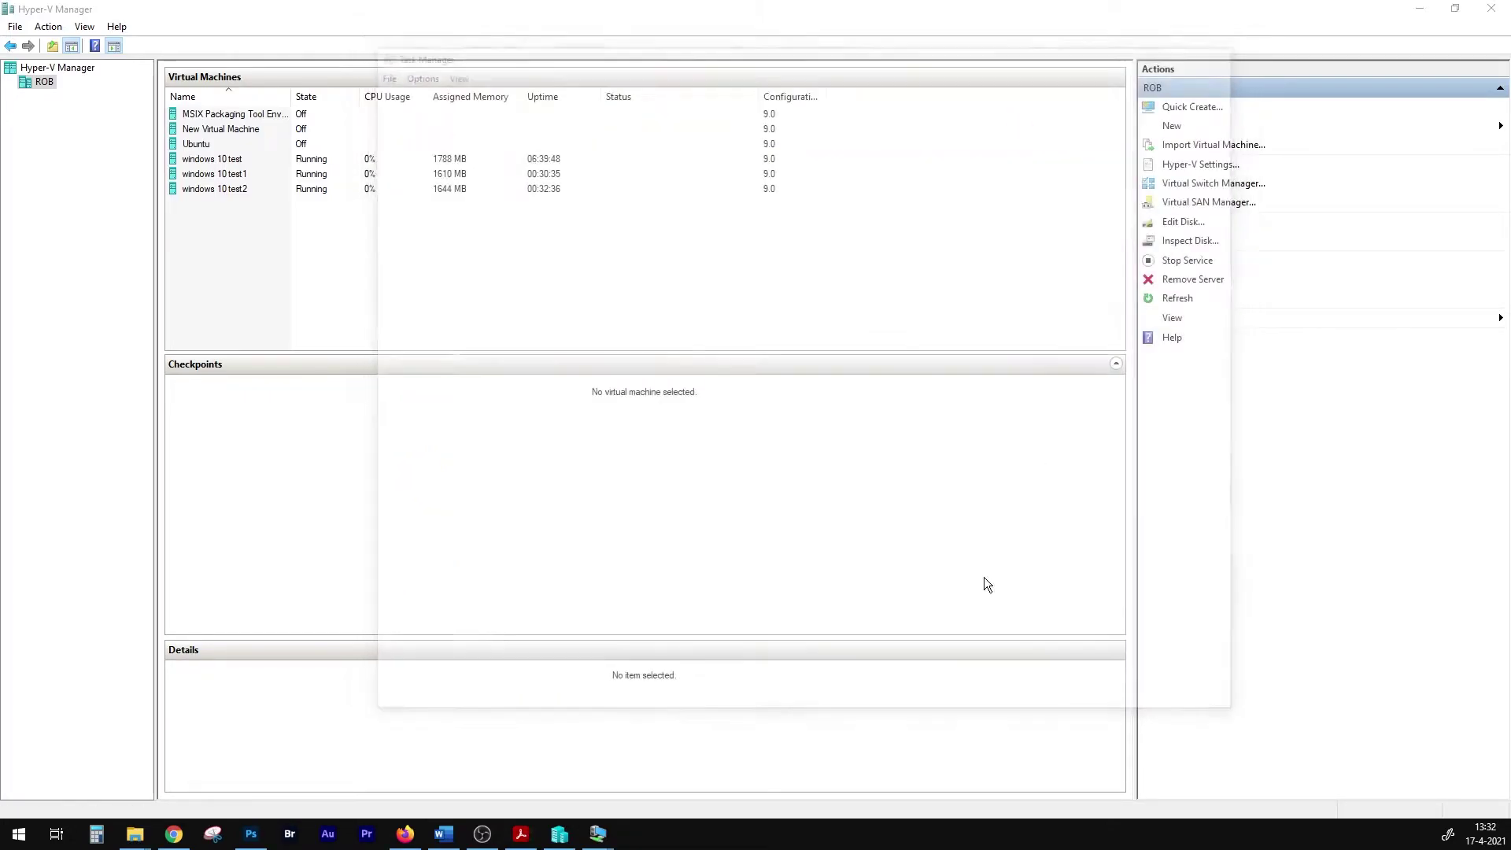
pyautogui.moveTo(598, 835)
pyautogui.click(587, 768)
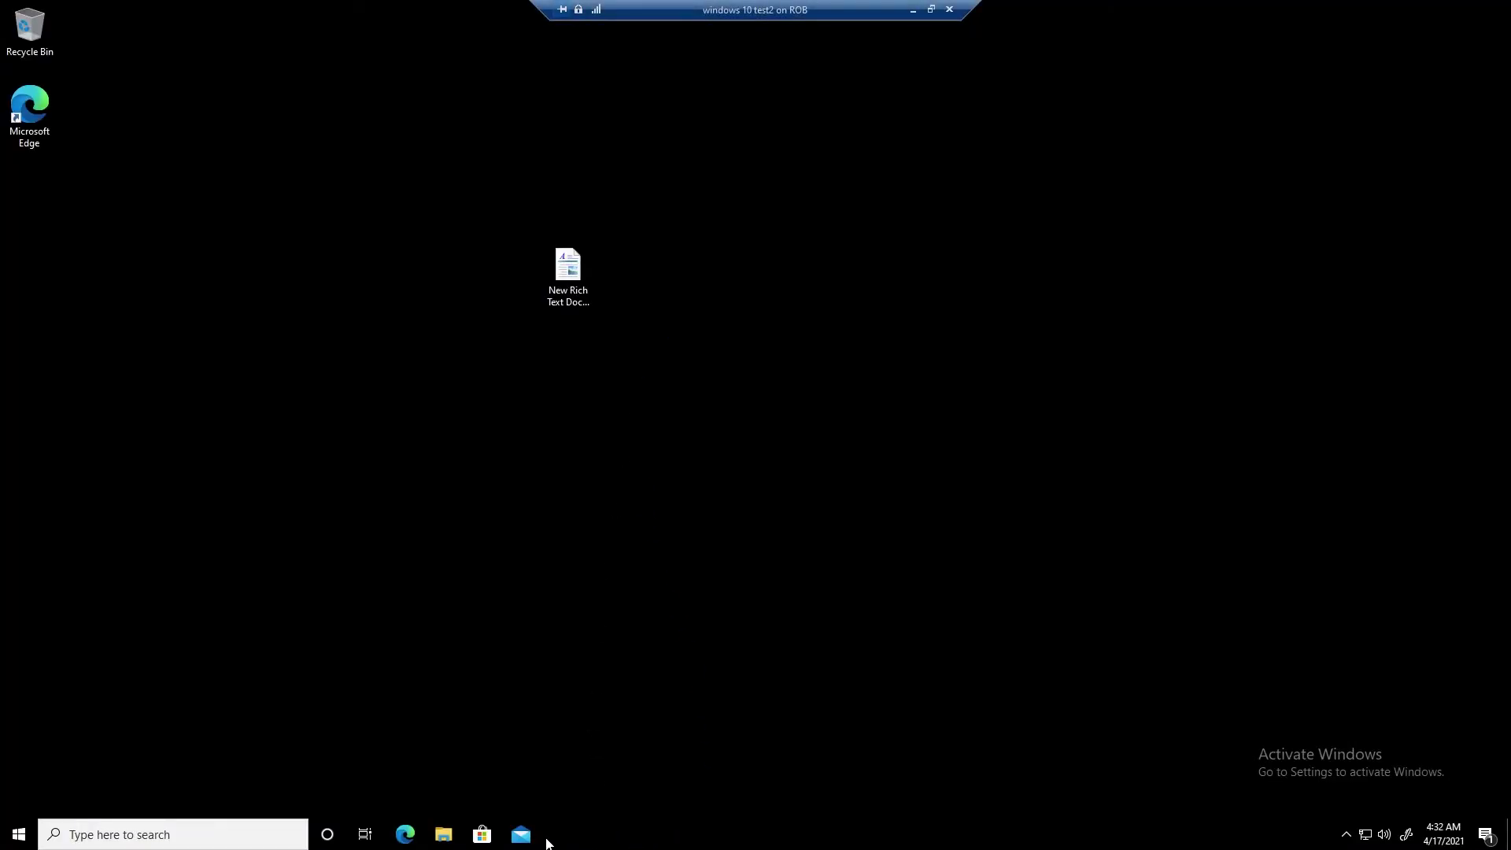
pyautogui.click(912, 11)
# Review the Features, Powershell and DISM entries in the windows 10 test machine's document and minimize that machine.
pyautogui.moveTo(586, 840)
pyautogui.click(474, 777)
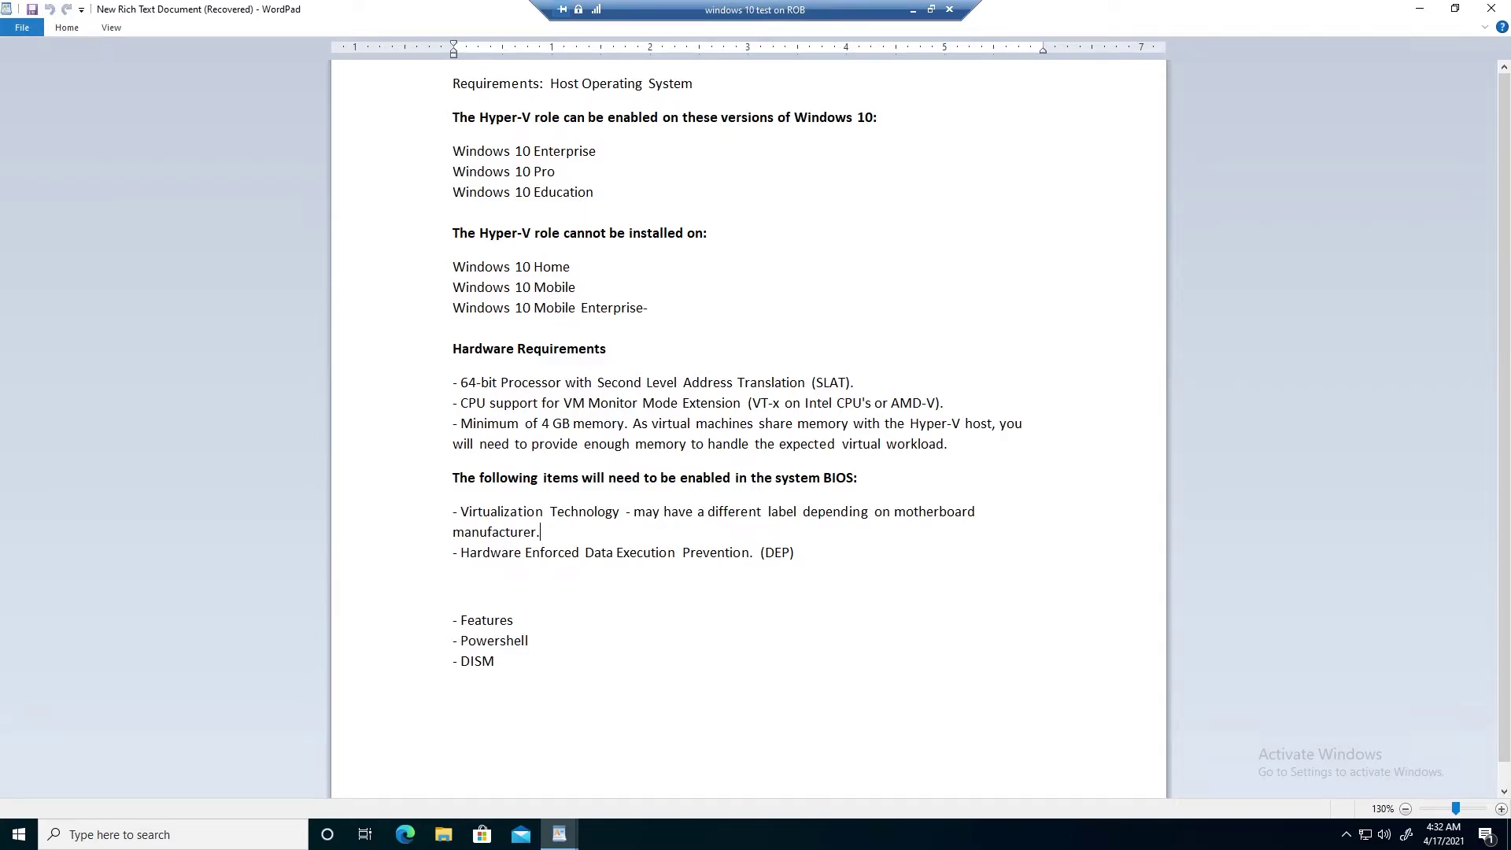
pyautogui.click(487, 620)
pyautogui.click(412, 639)
pyautogui.click(413, 663)
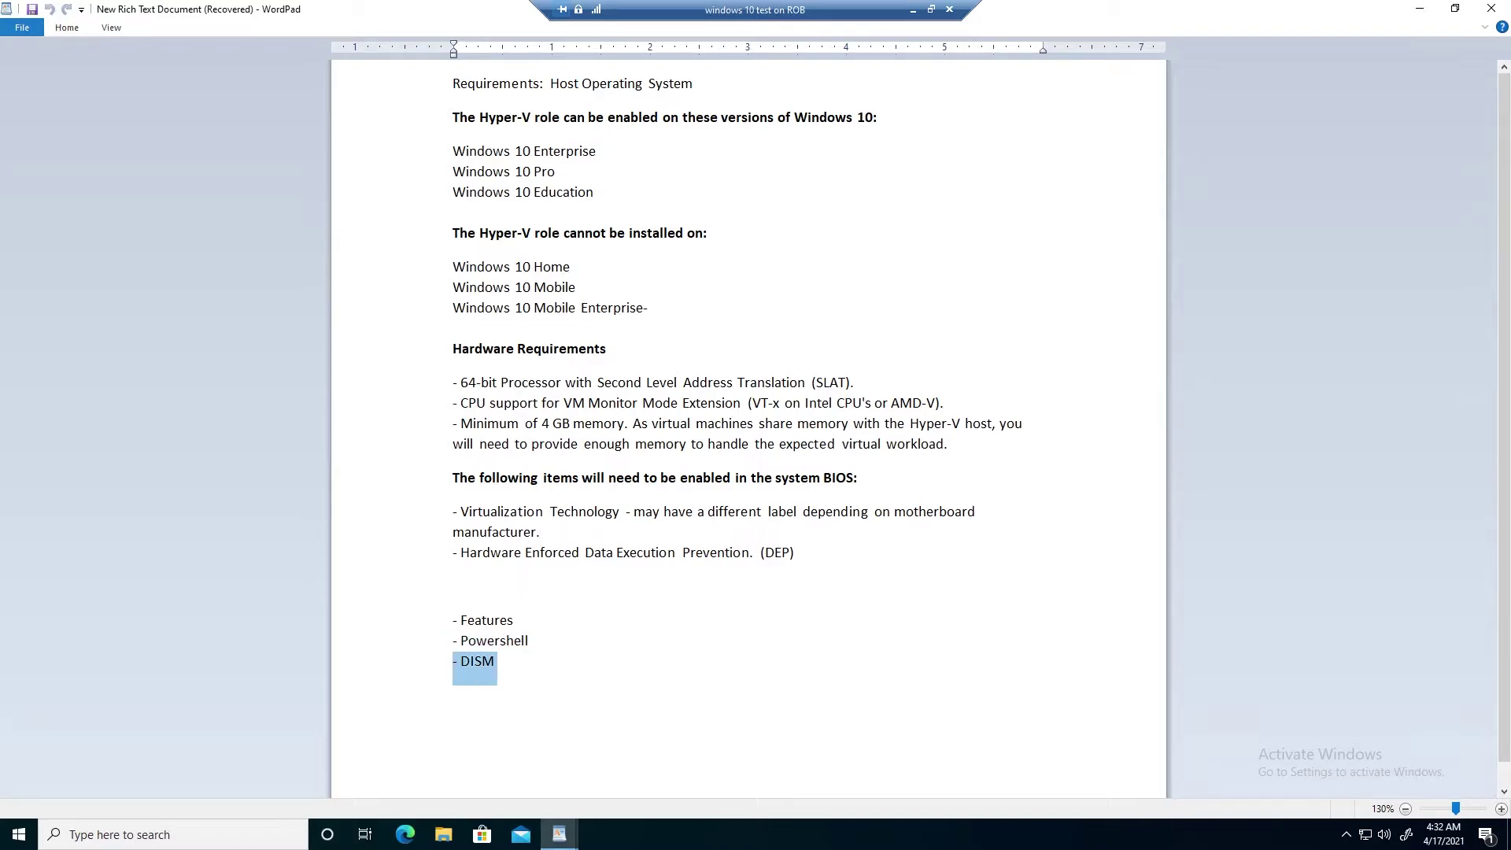
pyautogui.click(913, 10)
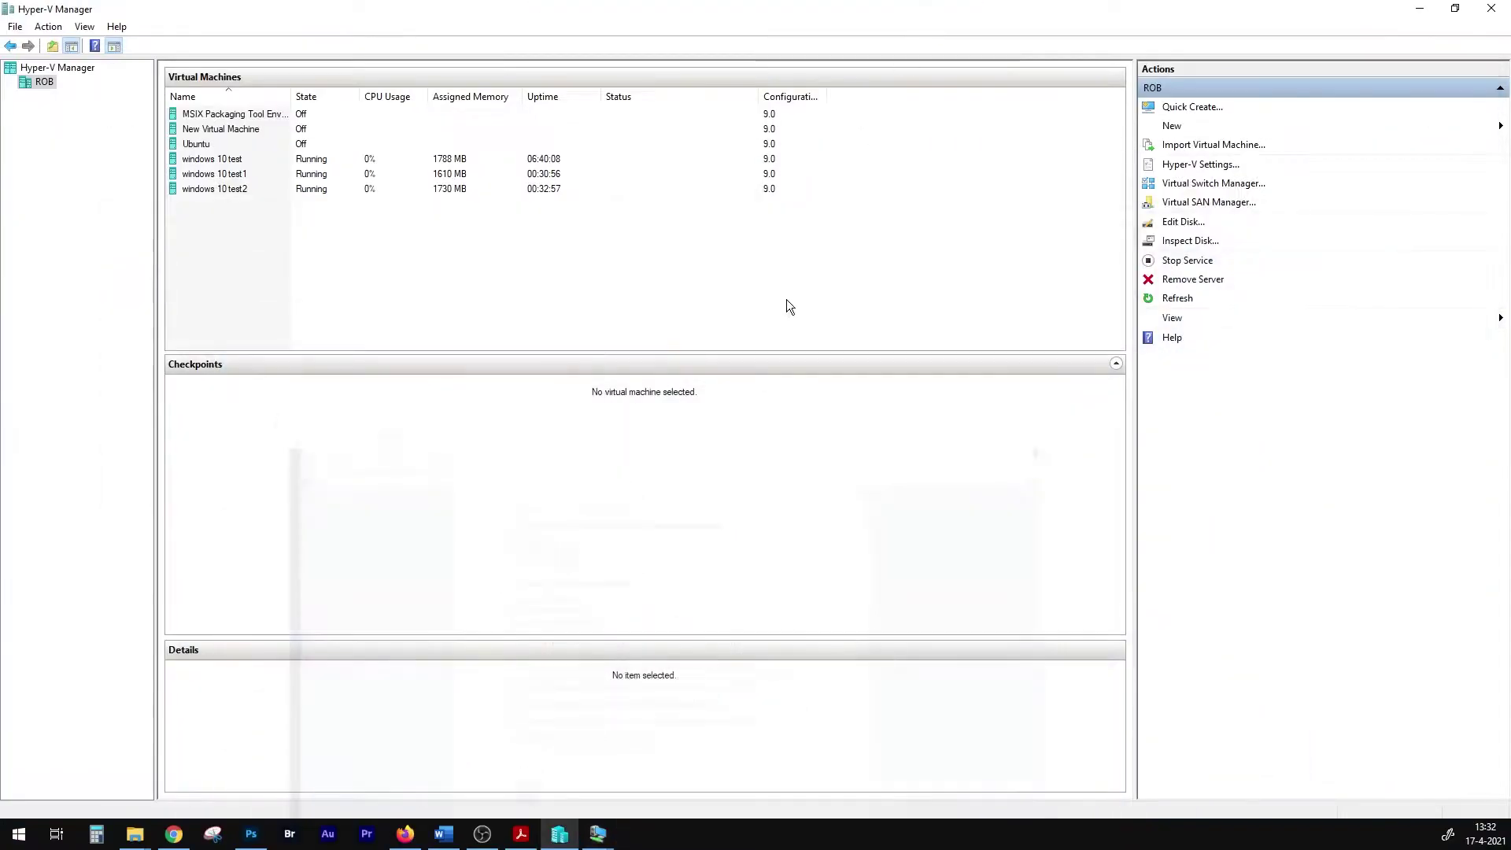
# Open the host's Windows Features dialog through Apps and Features and the related Programs and Features page.
pyautogui.rightClick(19, 834)
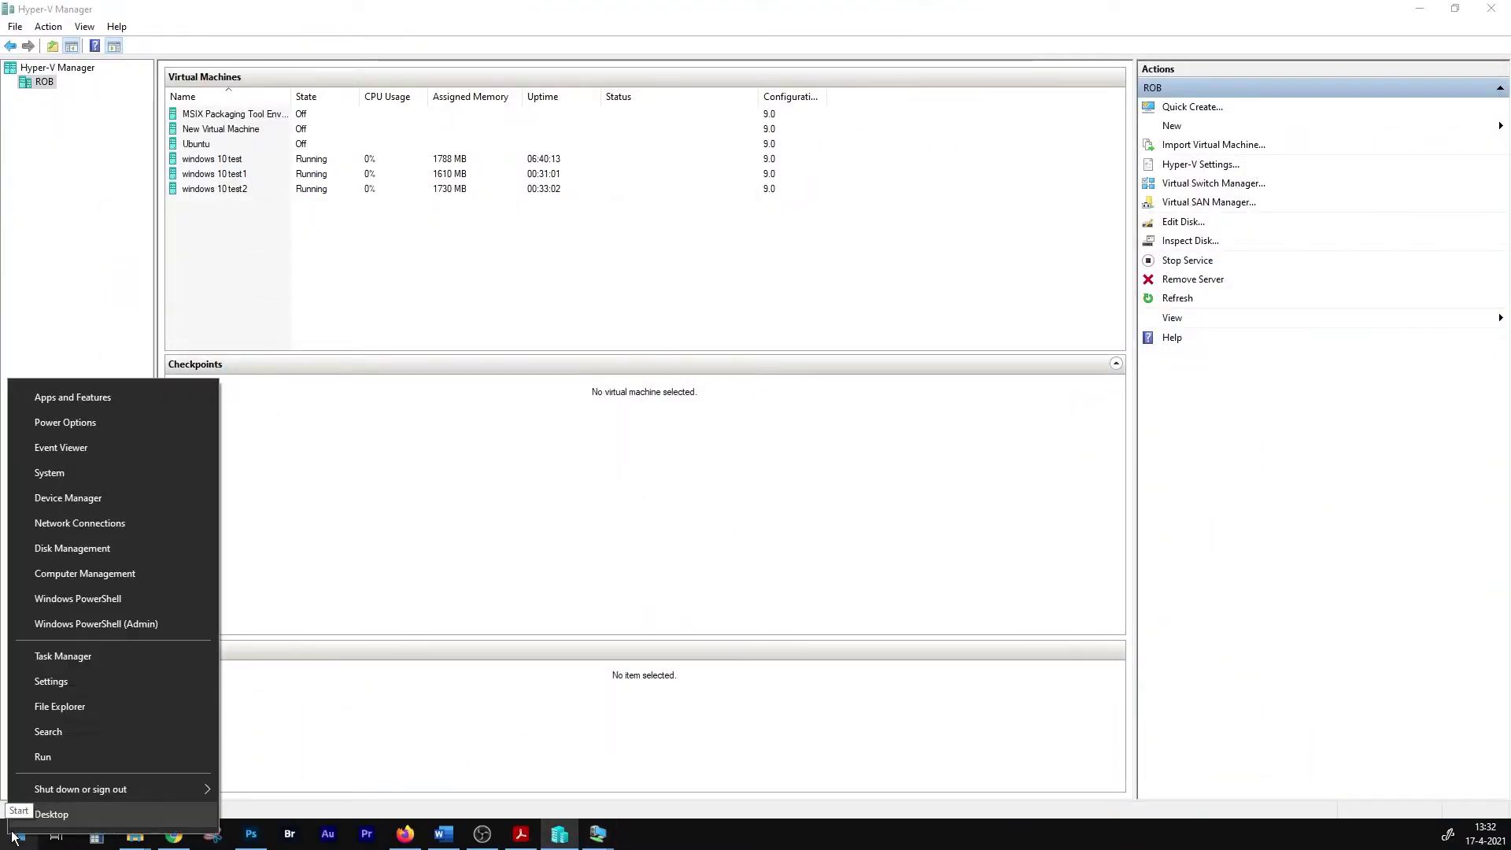
pyautogui.click(78, 397)
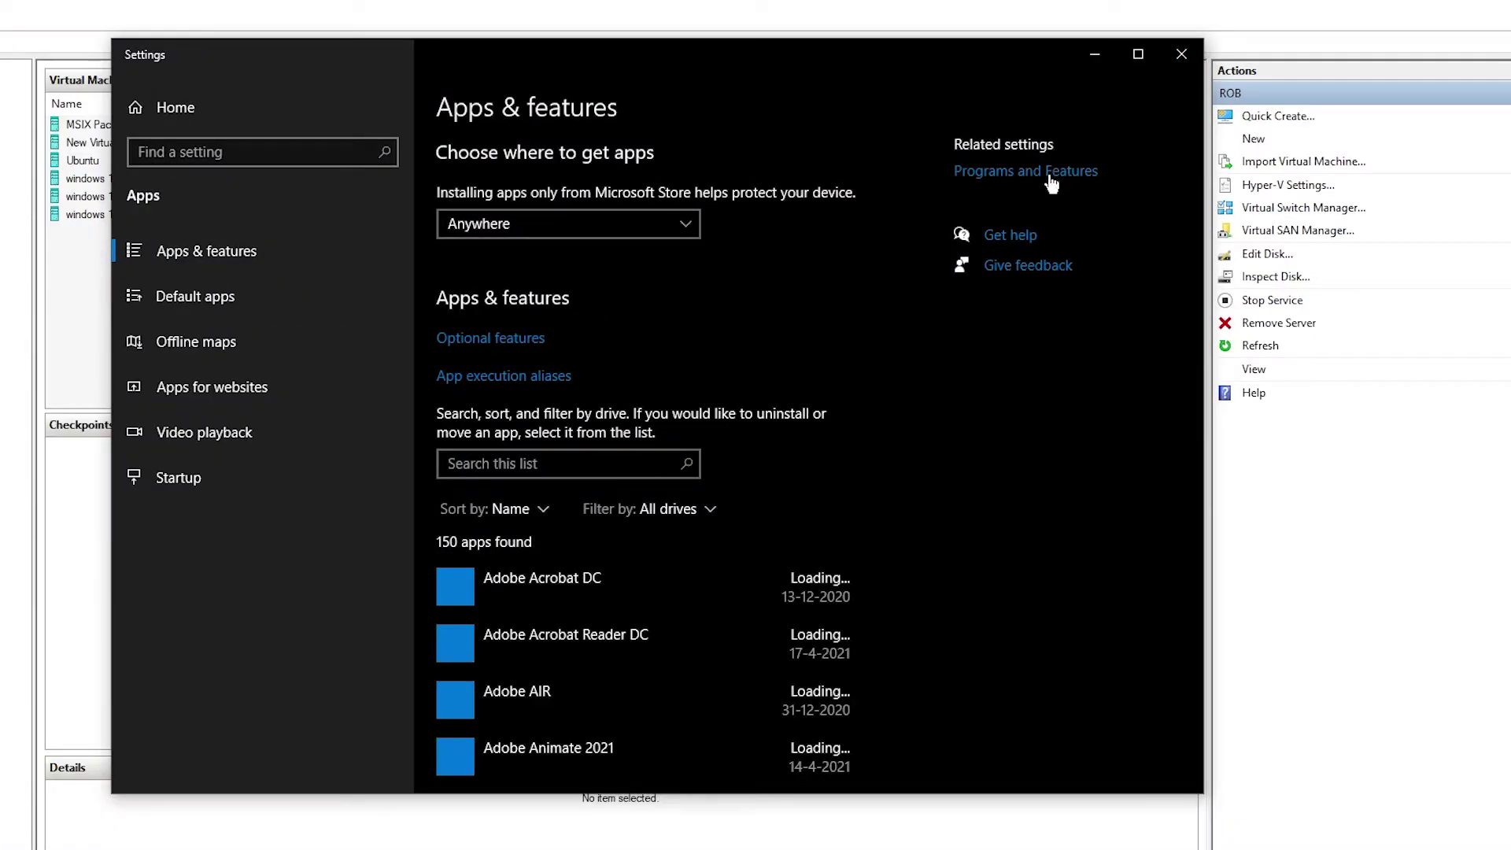
pyautogui.click(1051, 181)
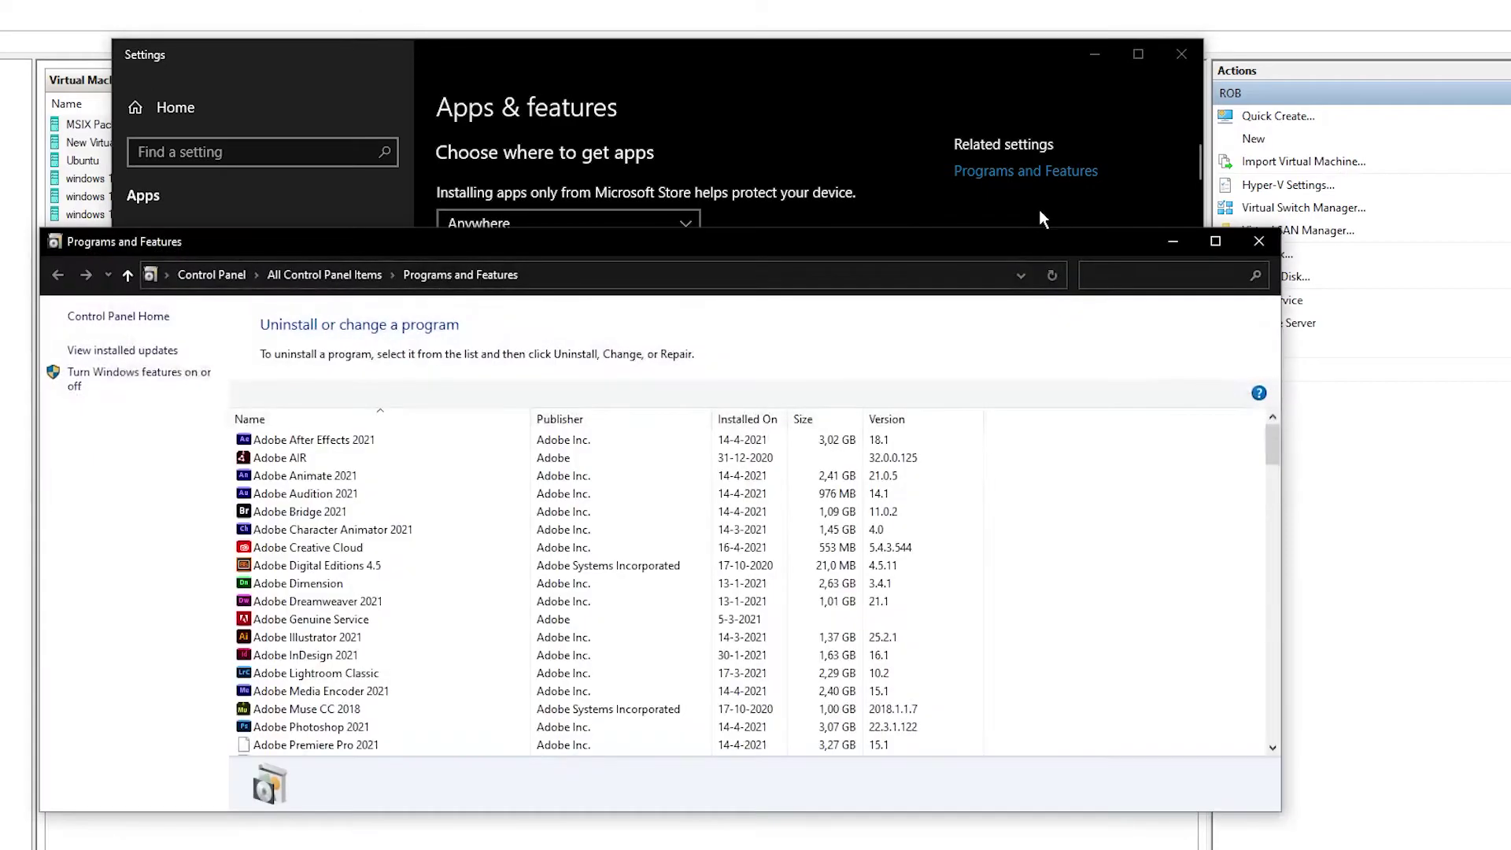
pyautogui.click(139, 373)
pyautogui.moveTo(540, 398); pyautogui.dragTo(483, 384)
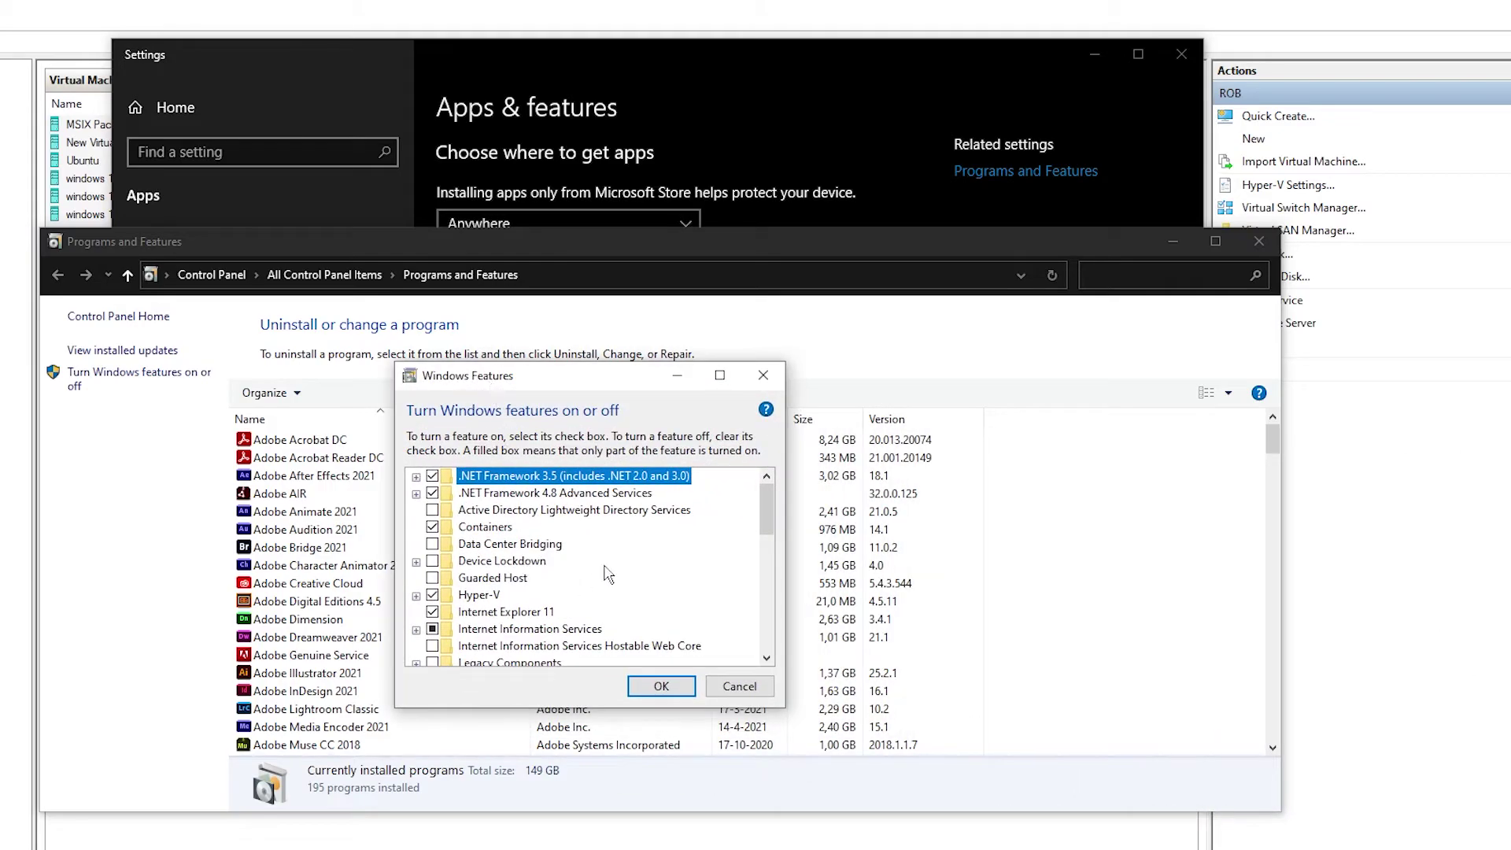
# Expand Hyper-V in the Windows Features list to inspect its components, and close all settings windows without changes.
pyautogui.click(475, 598)
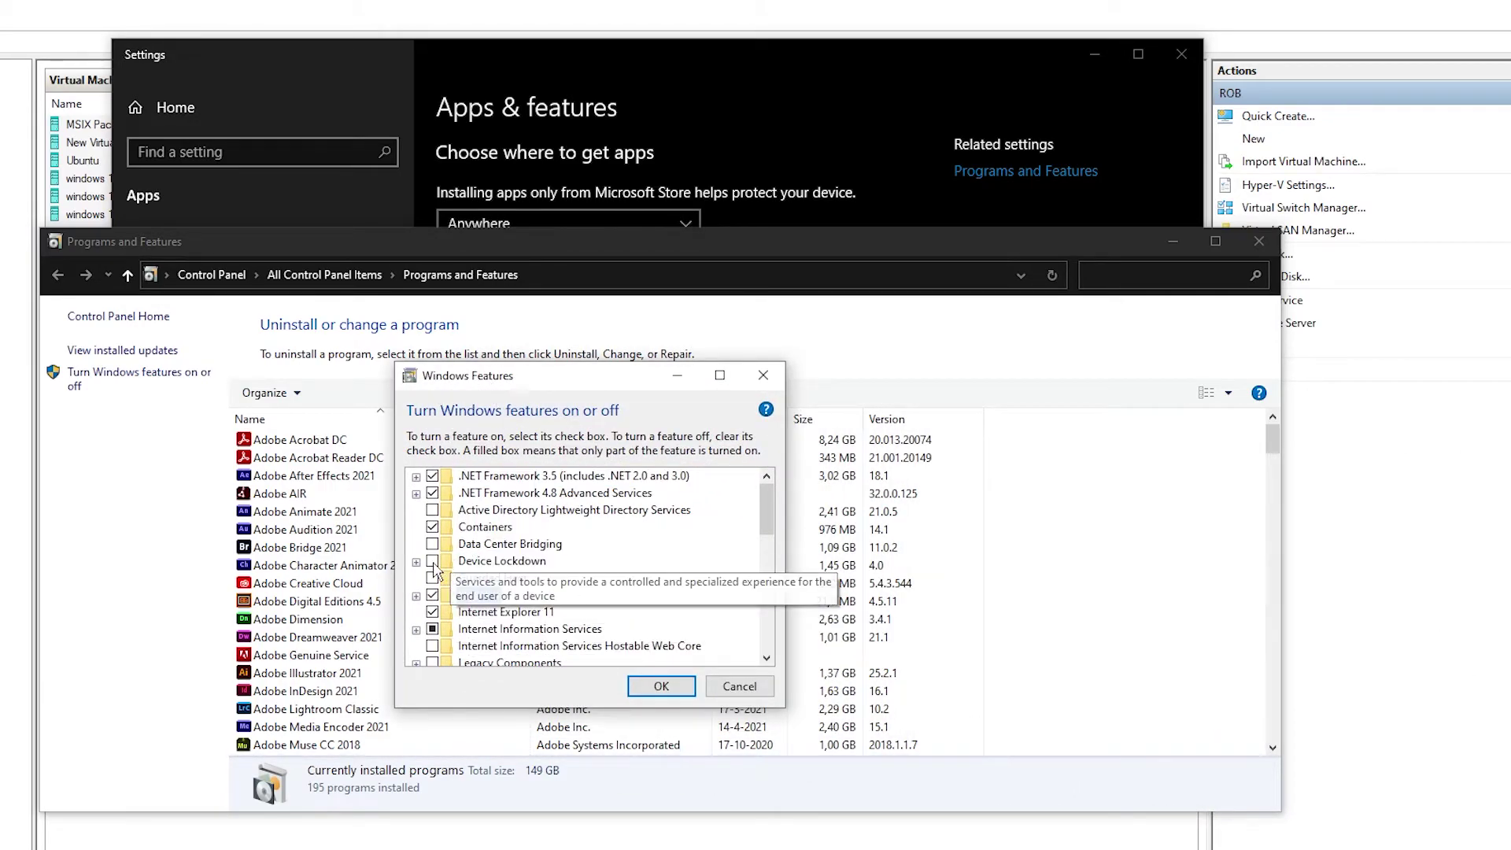
pyautogui.click(416, 595)
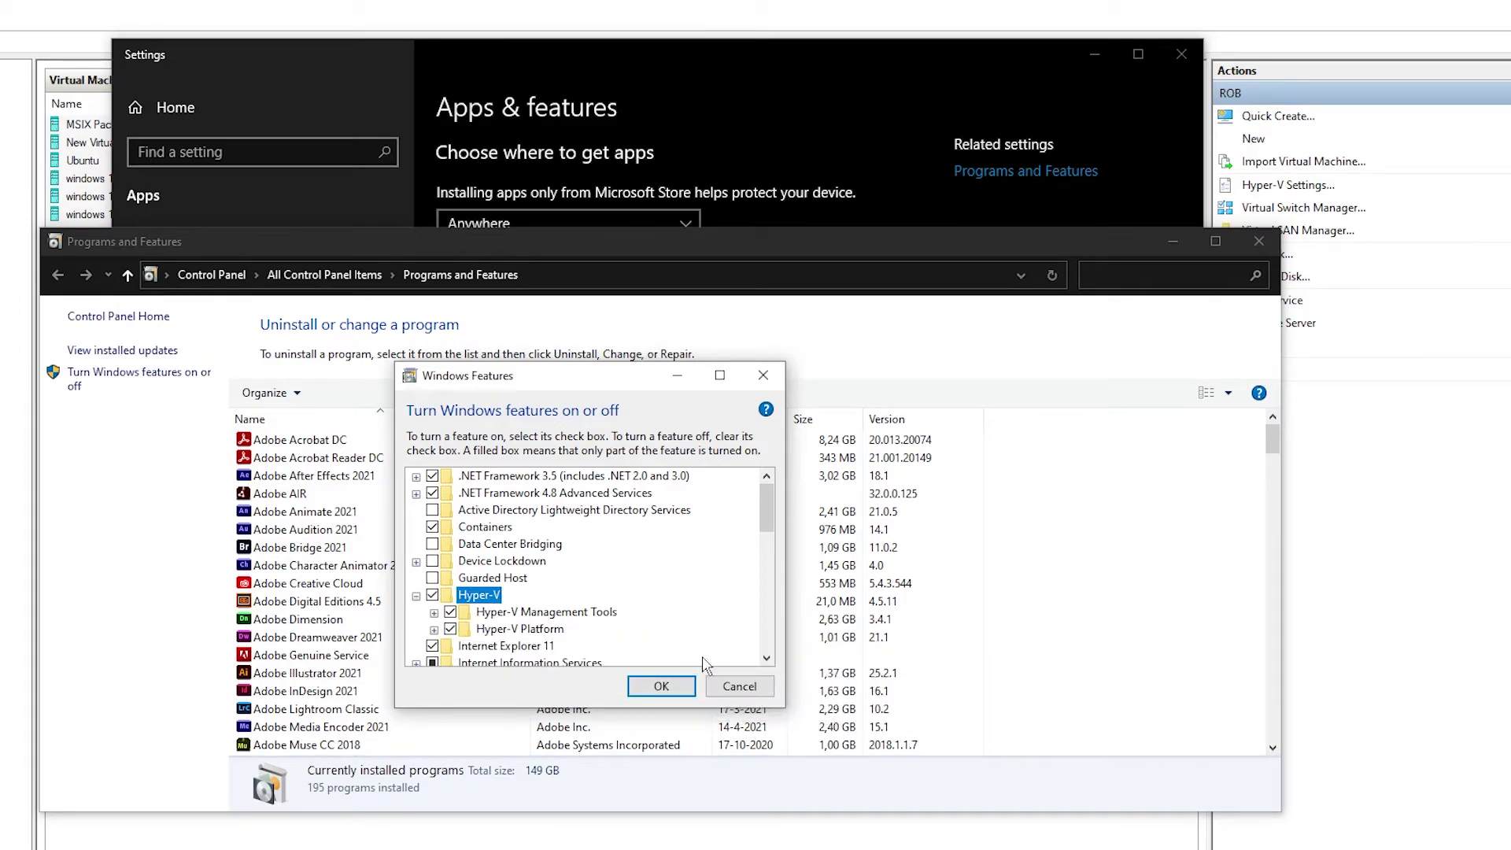
pyautogui.click(765, 694)
pyautogui.click(1259, 240)
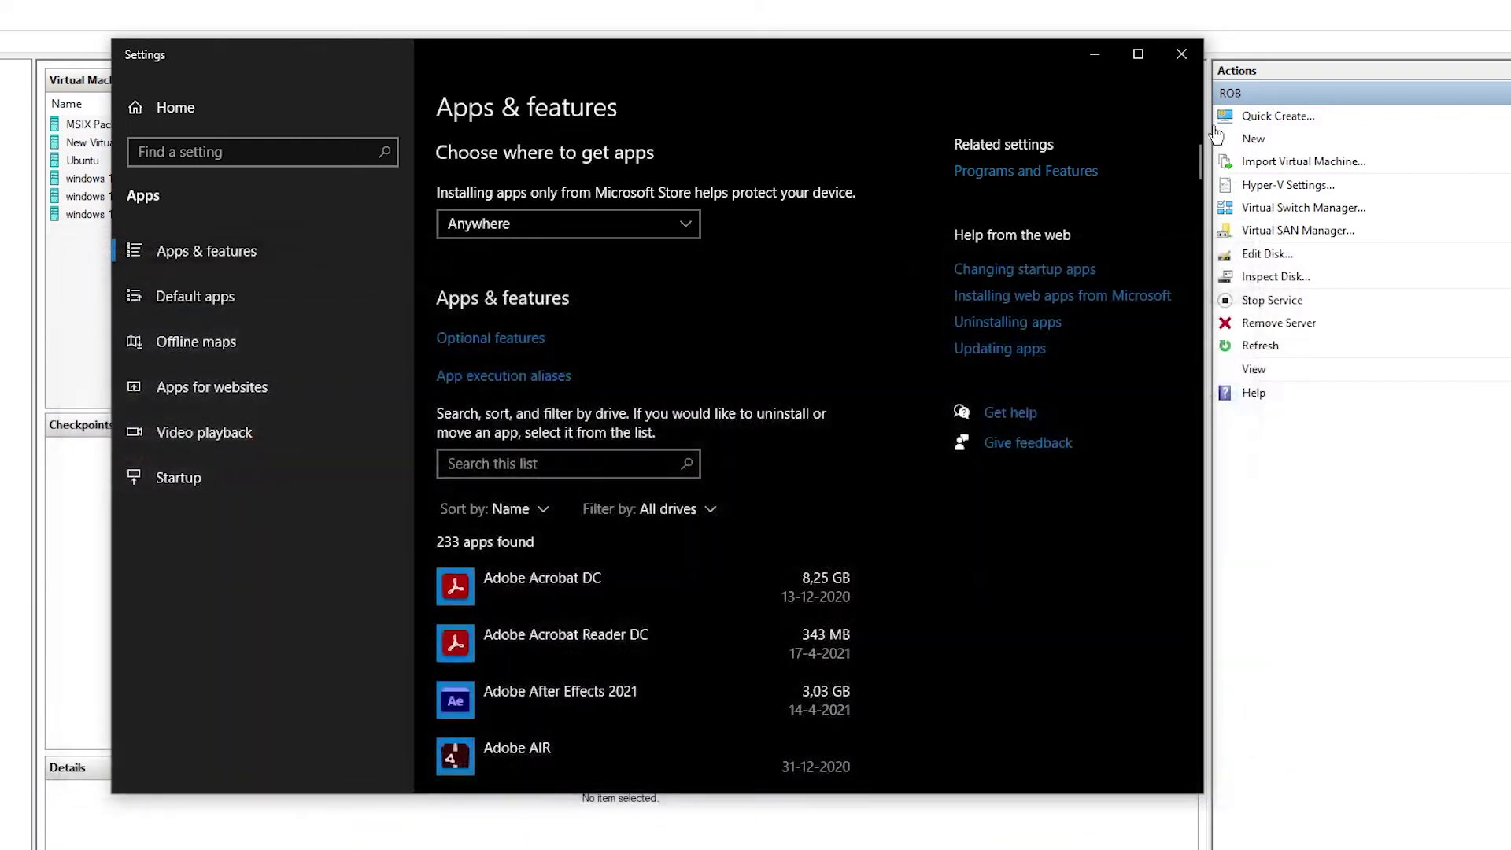
pyautogui.click(1183, 60)
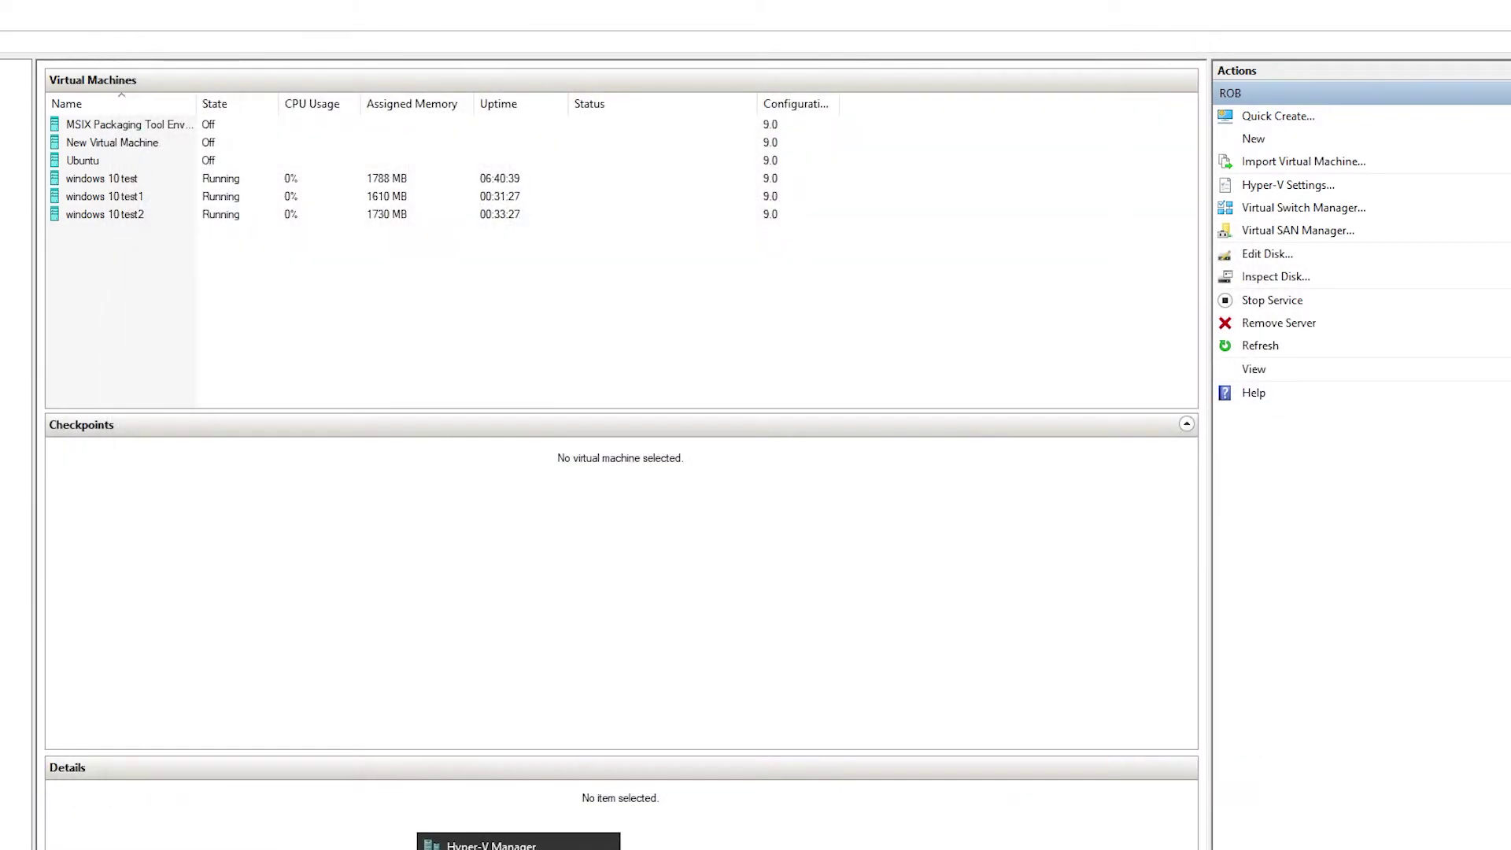
# In the windows 10 test2 virtual machine, search for "feature", inspect the Hyper-V components in Windows Features, and cancel the dialog.
pyautogui.click(565, 842)
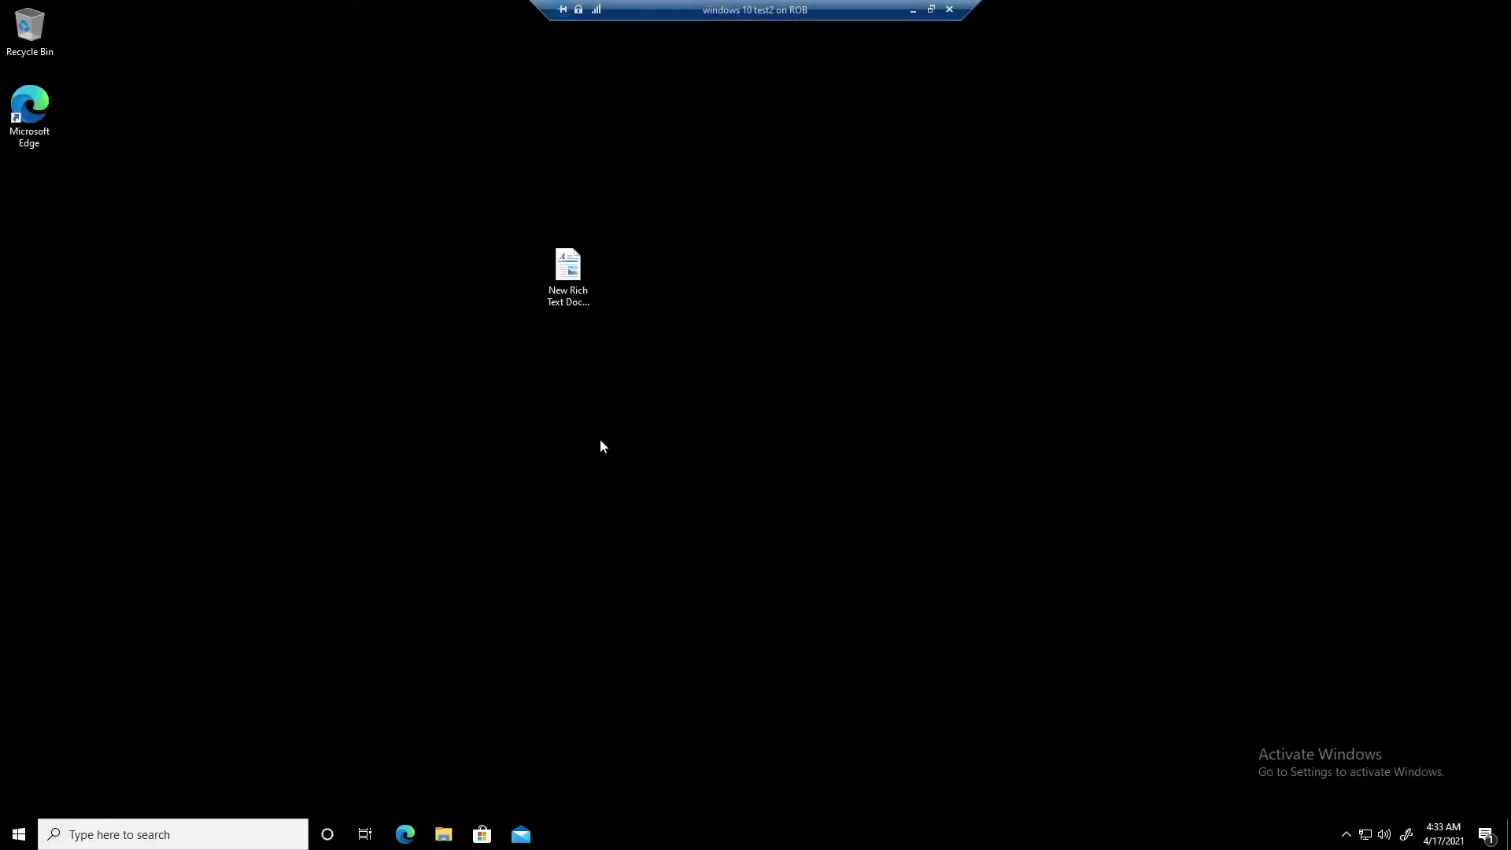
pyautogui.click(3, 837)
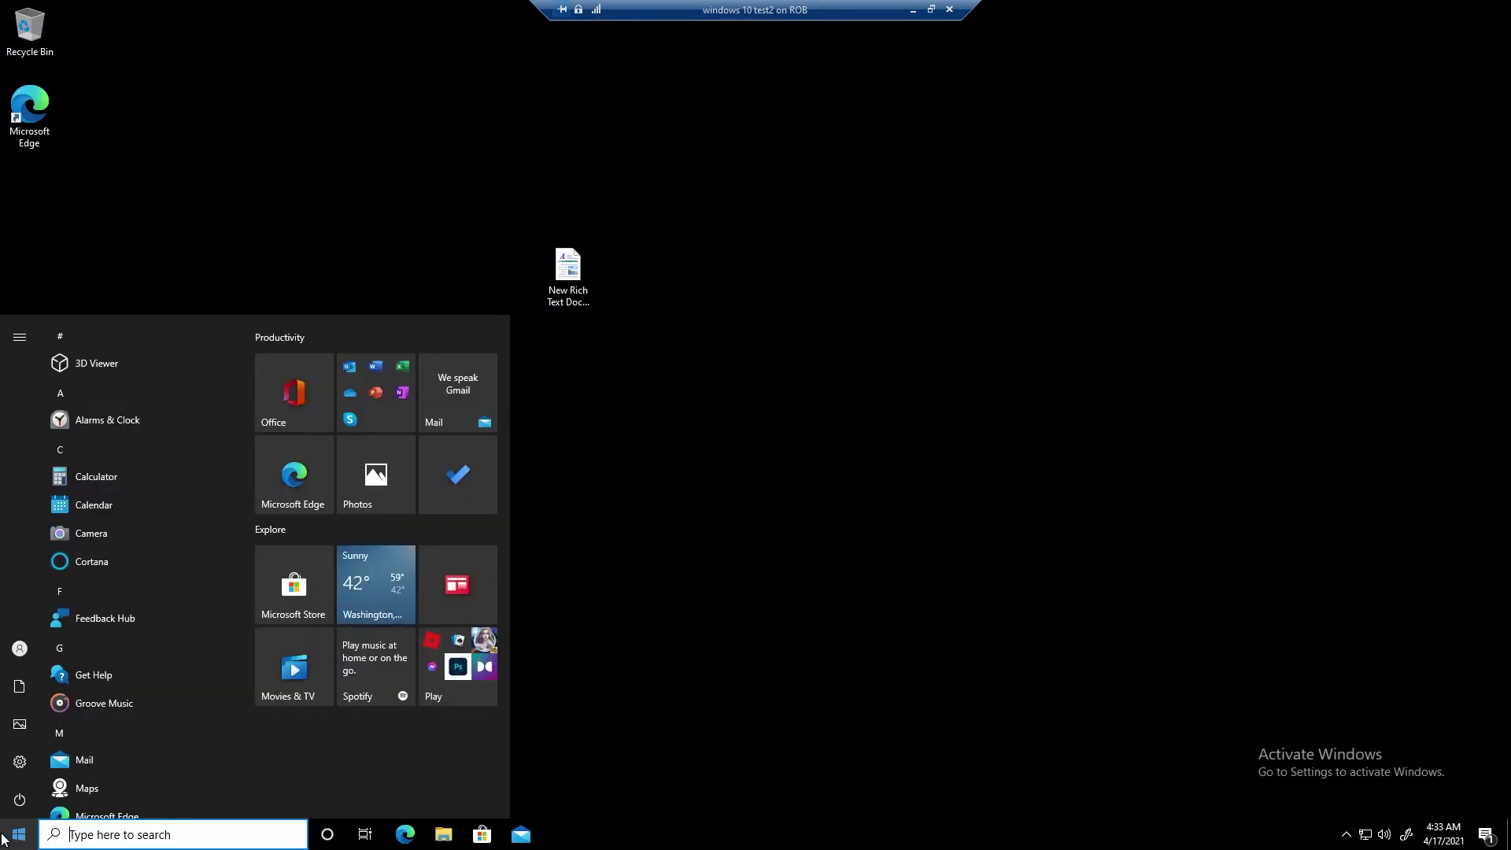
pyautogui.write('feature')
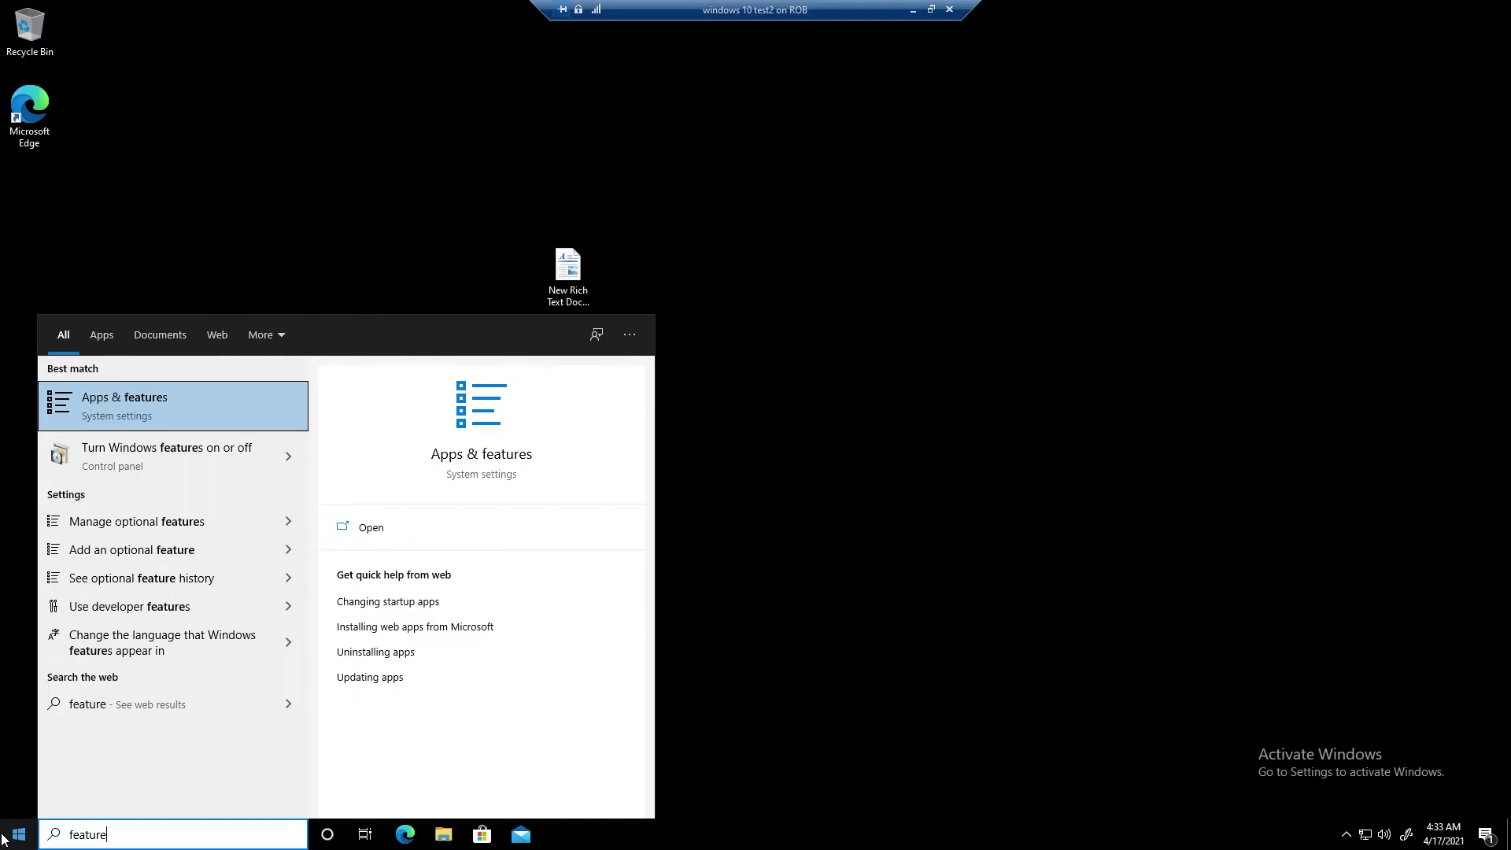
pyautogui.click(139, 460)
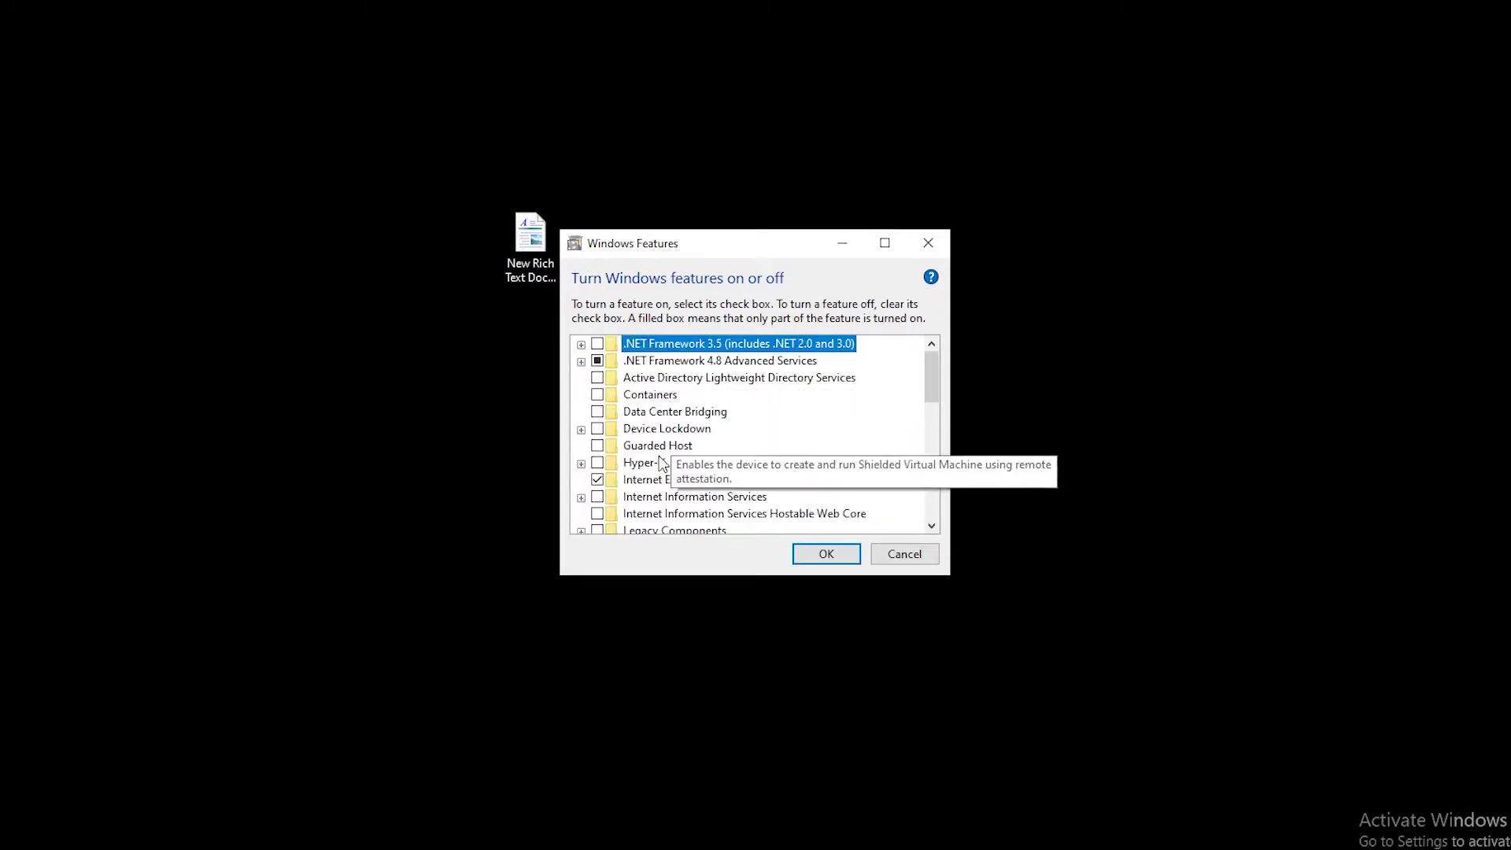
pyautogui.click(644, 464)
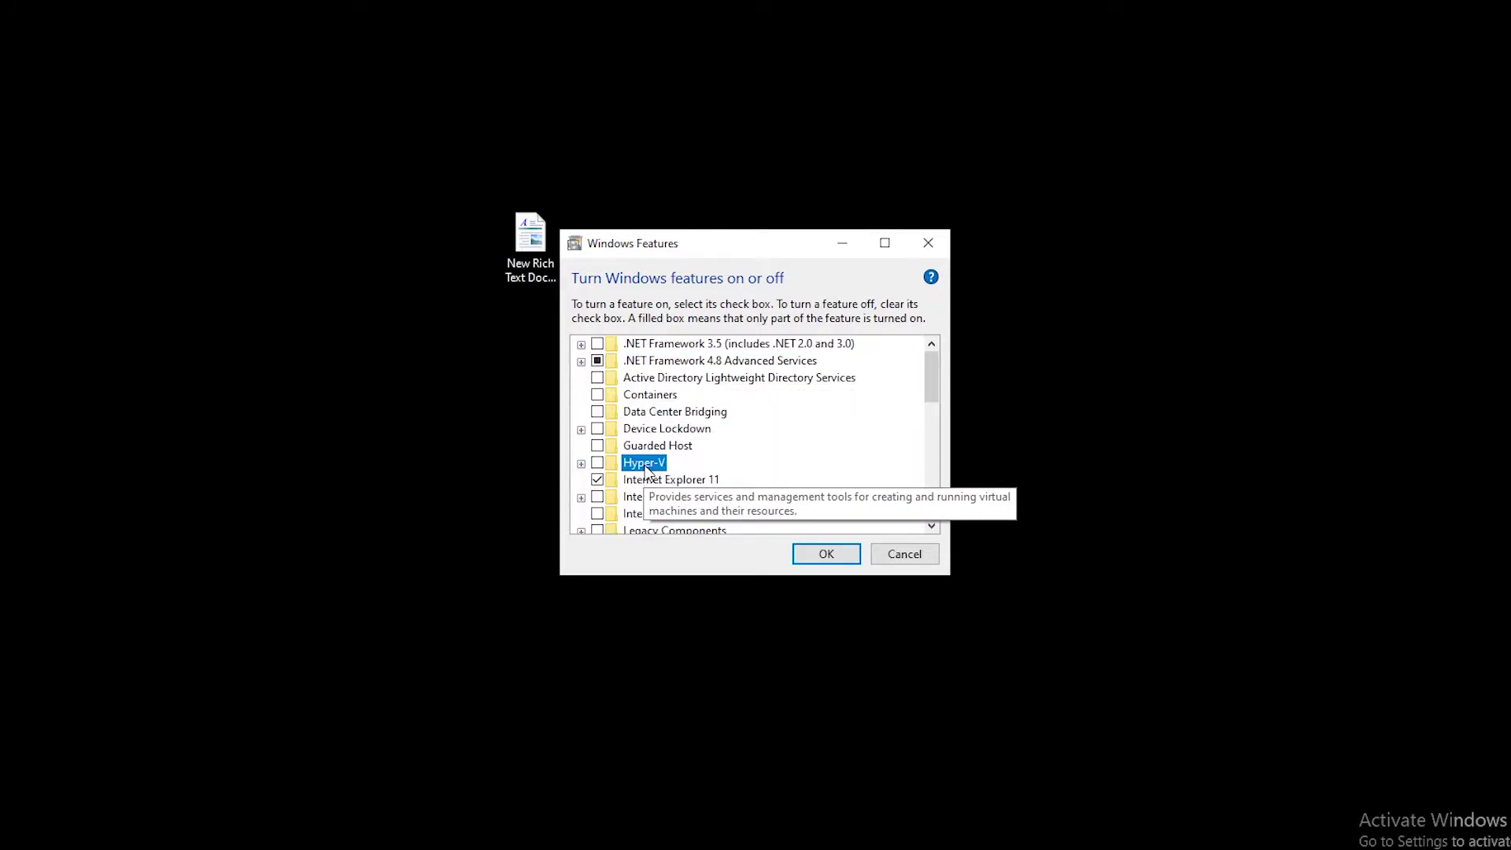
pyautogui.click(582, 464)
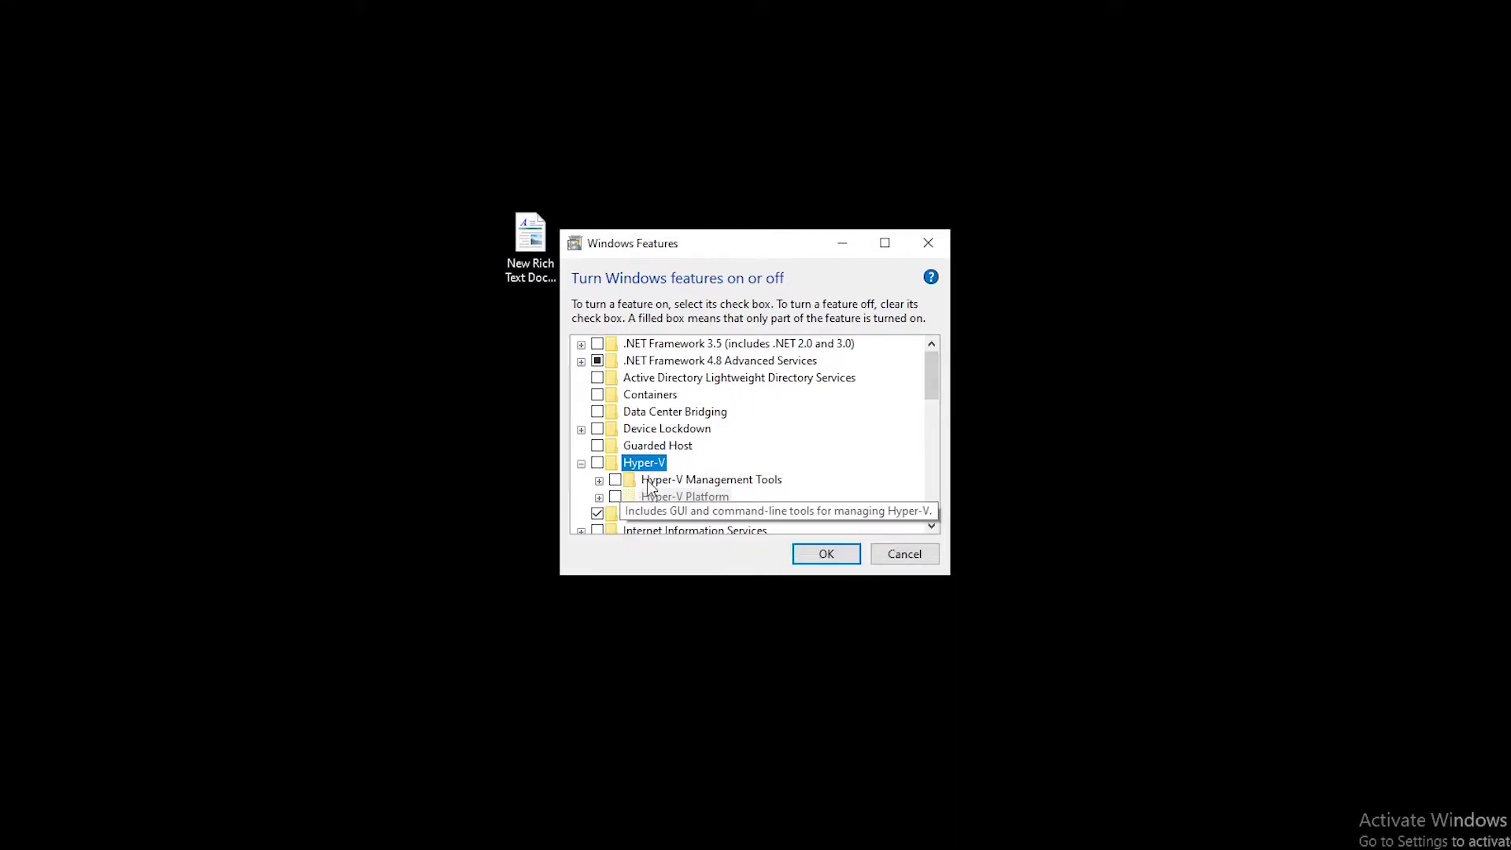
pyautogui.click(927, 553)
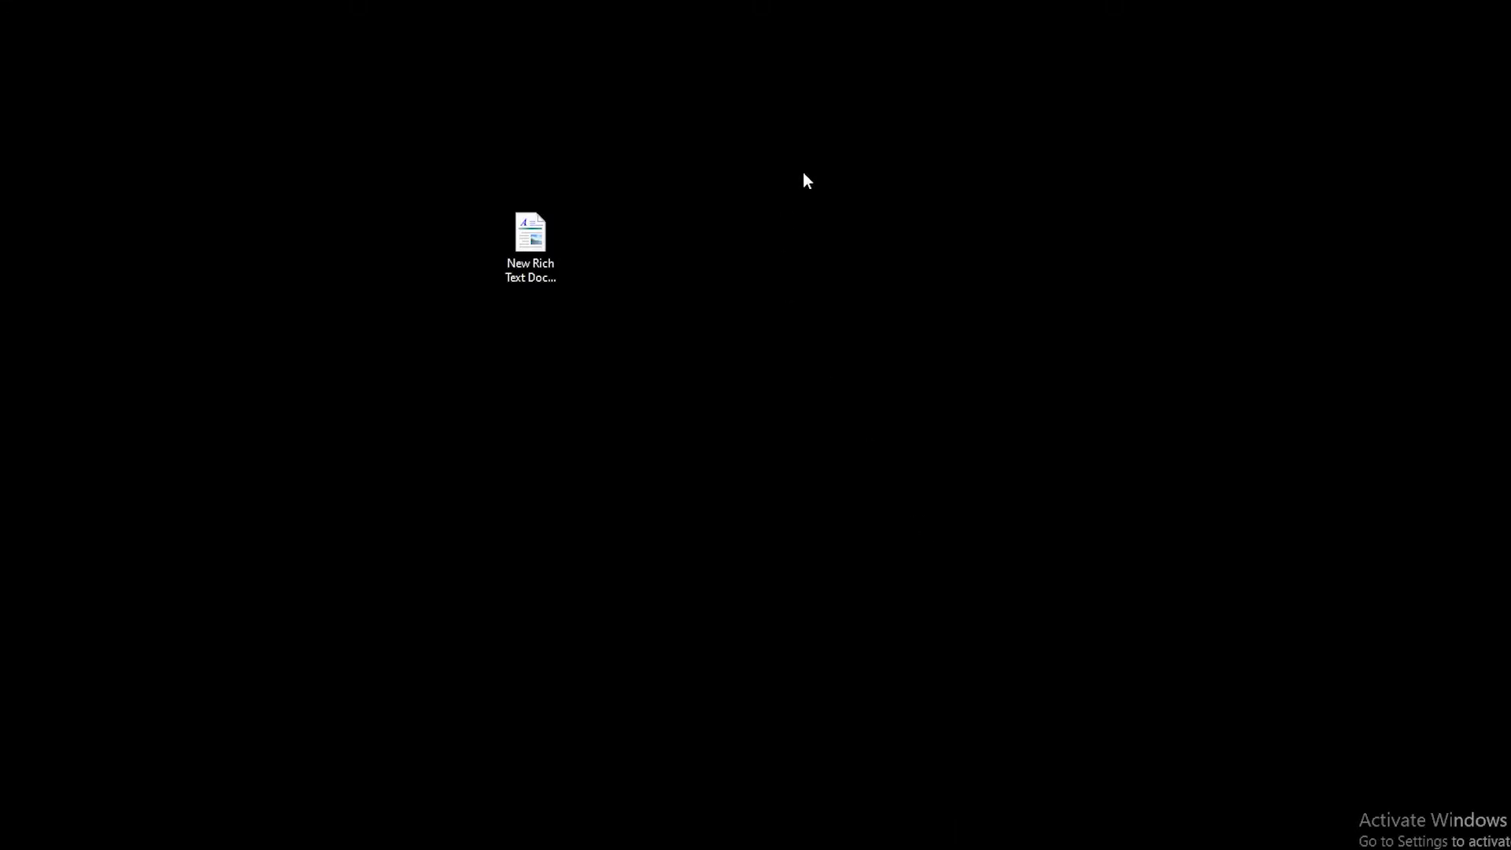
# Search for "powershell", run Windows PowerShell ISE as administrator with elevation approved, and go to the drive root with cd\.
pyautogui.click(8, 837)
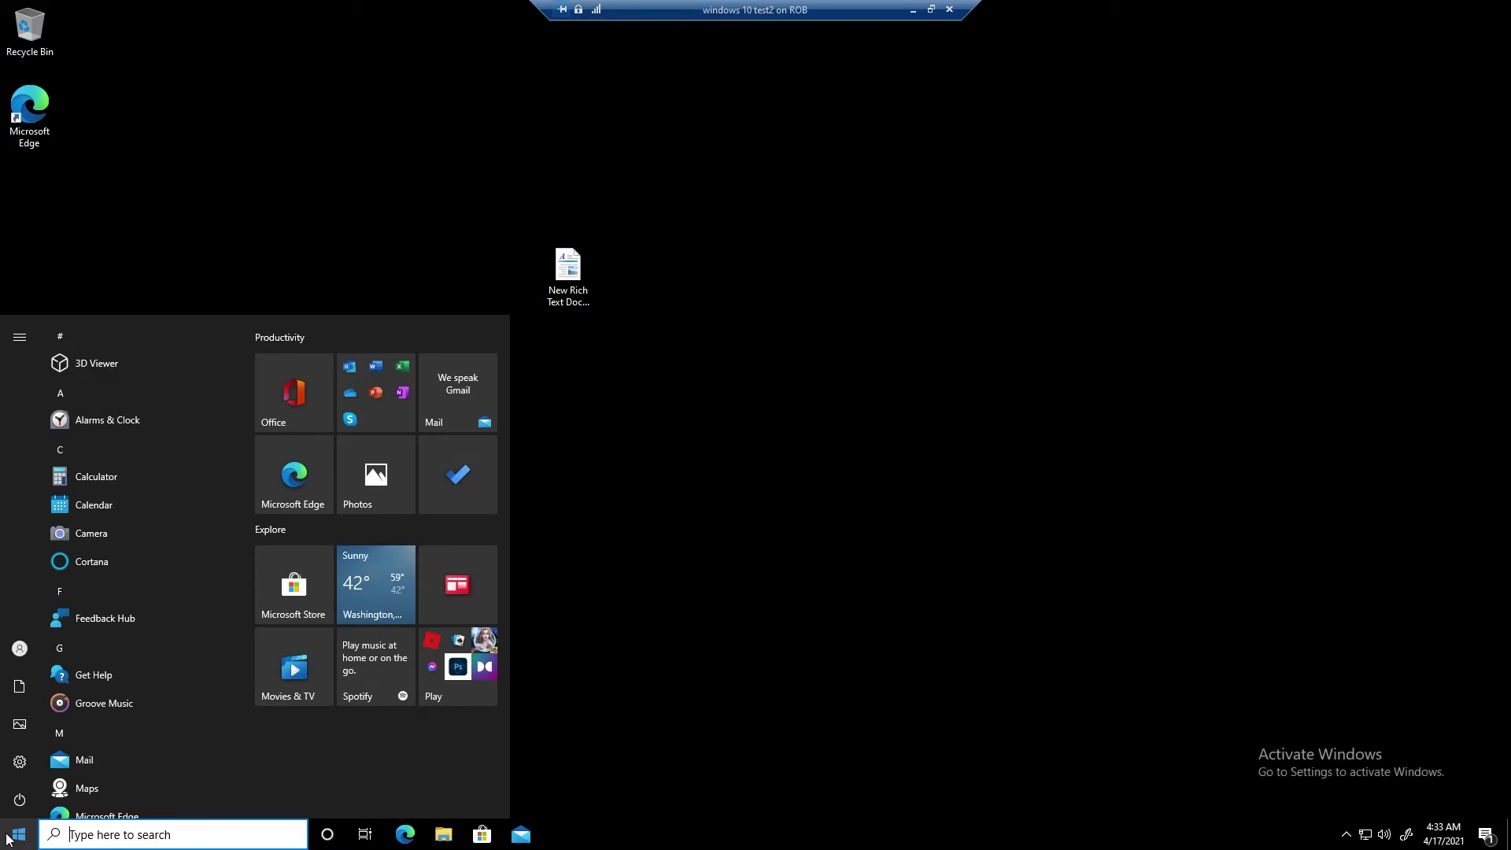
pyautogui.write('po')
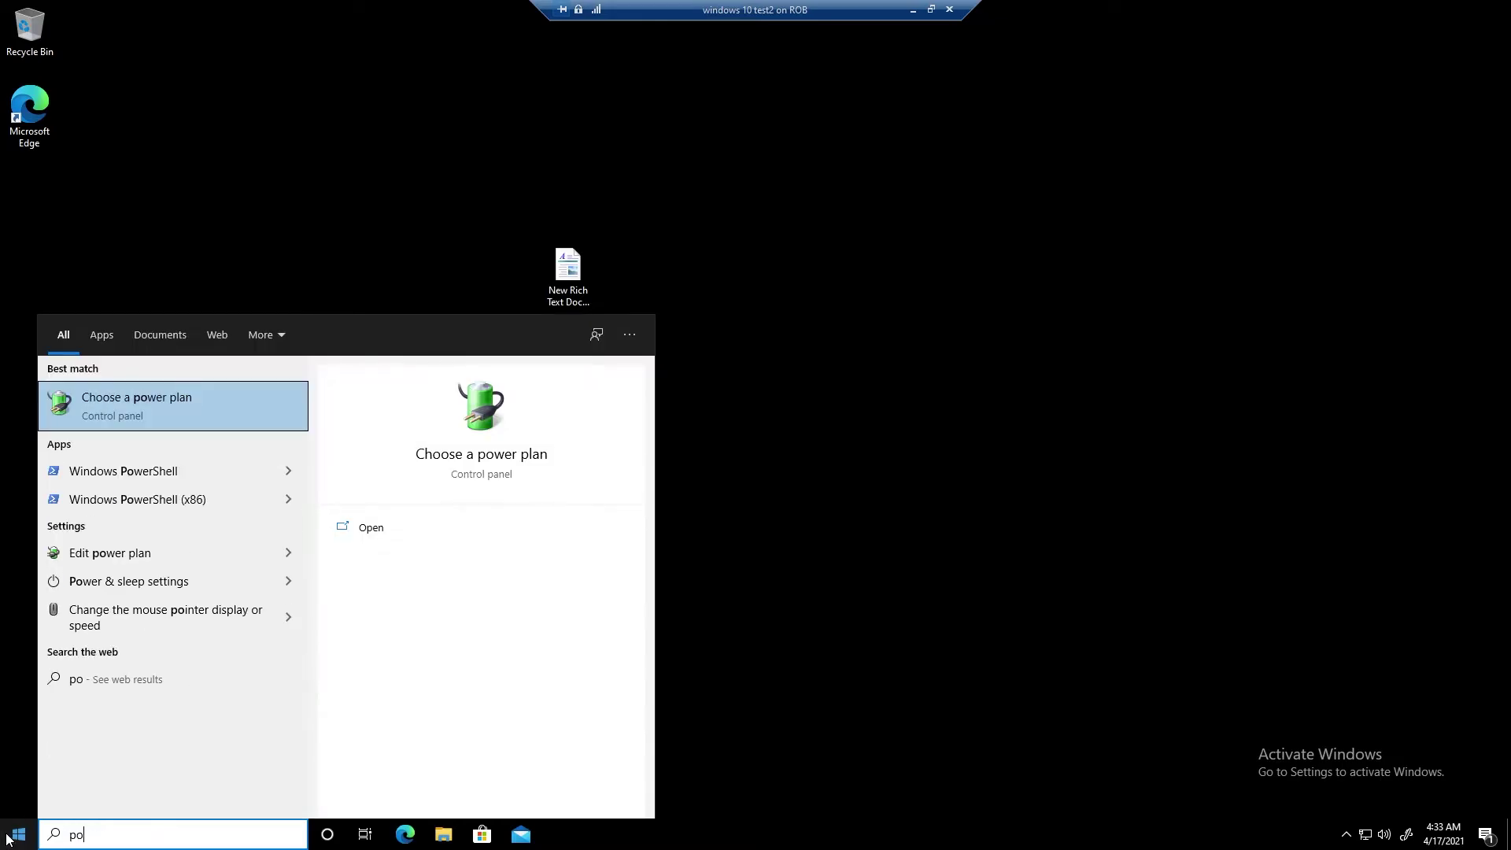
pyautogui.write('wershell')
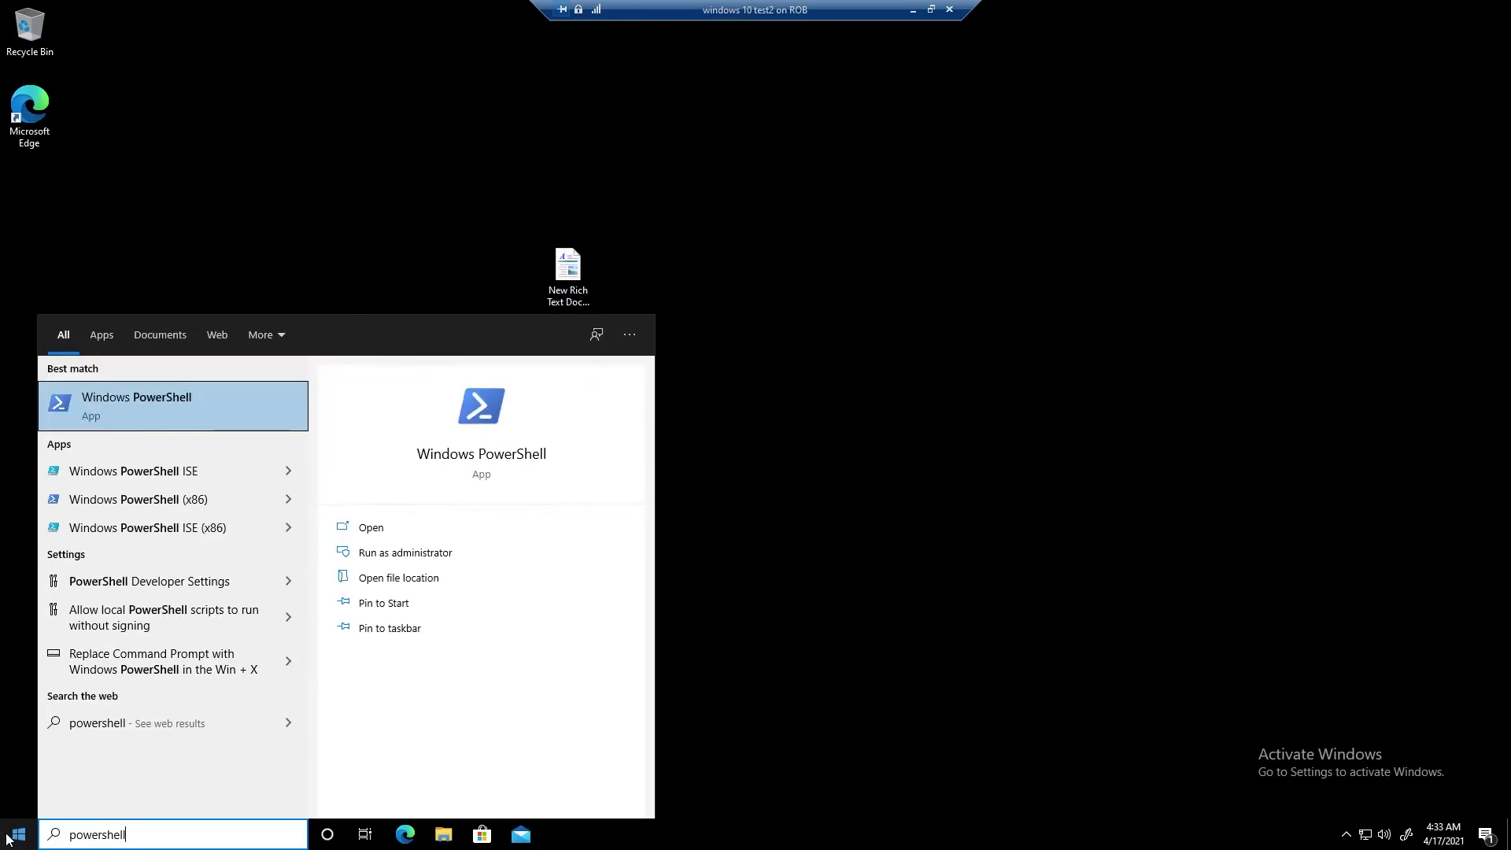
pyautogui.click(289, 472)
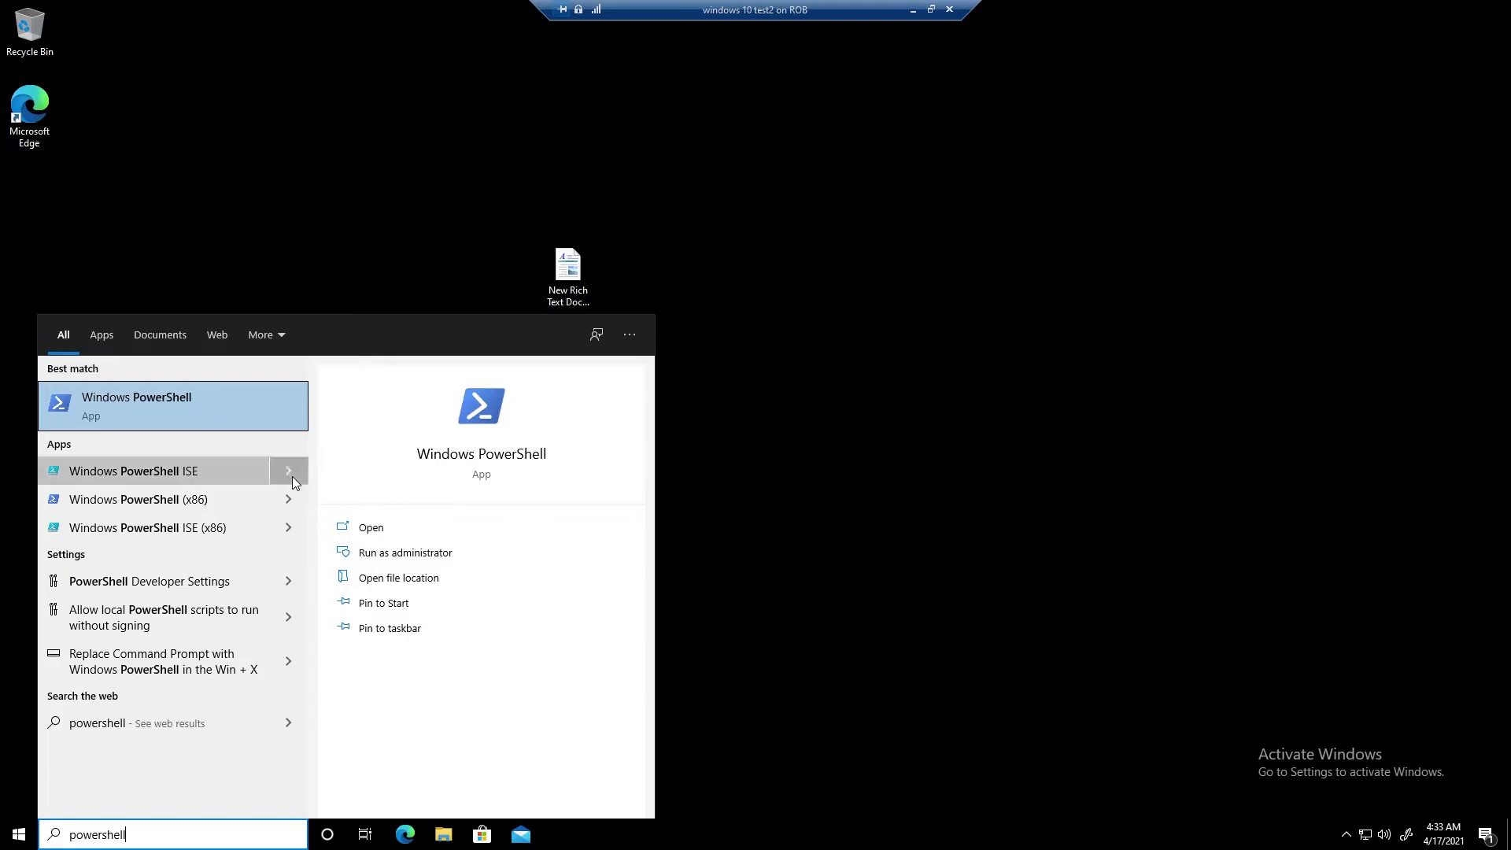
pyautogui.click(392, 559)
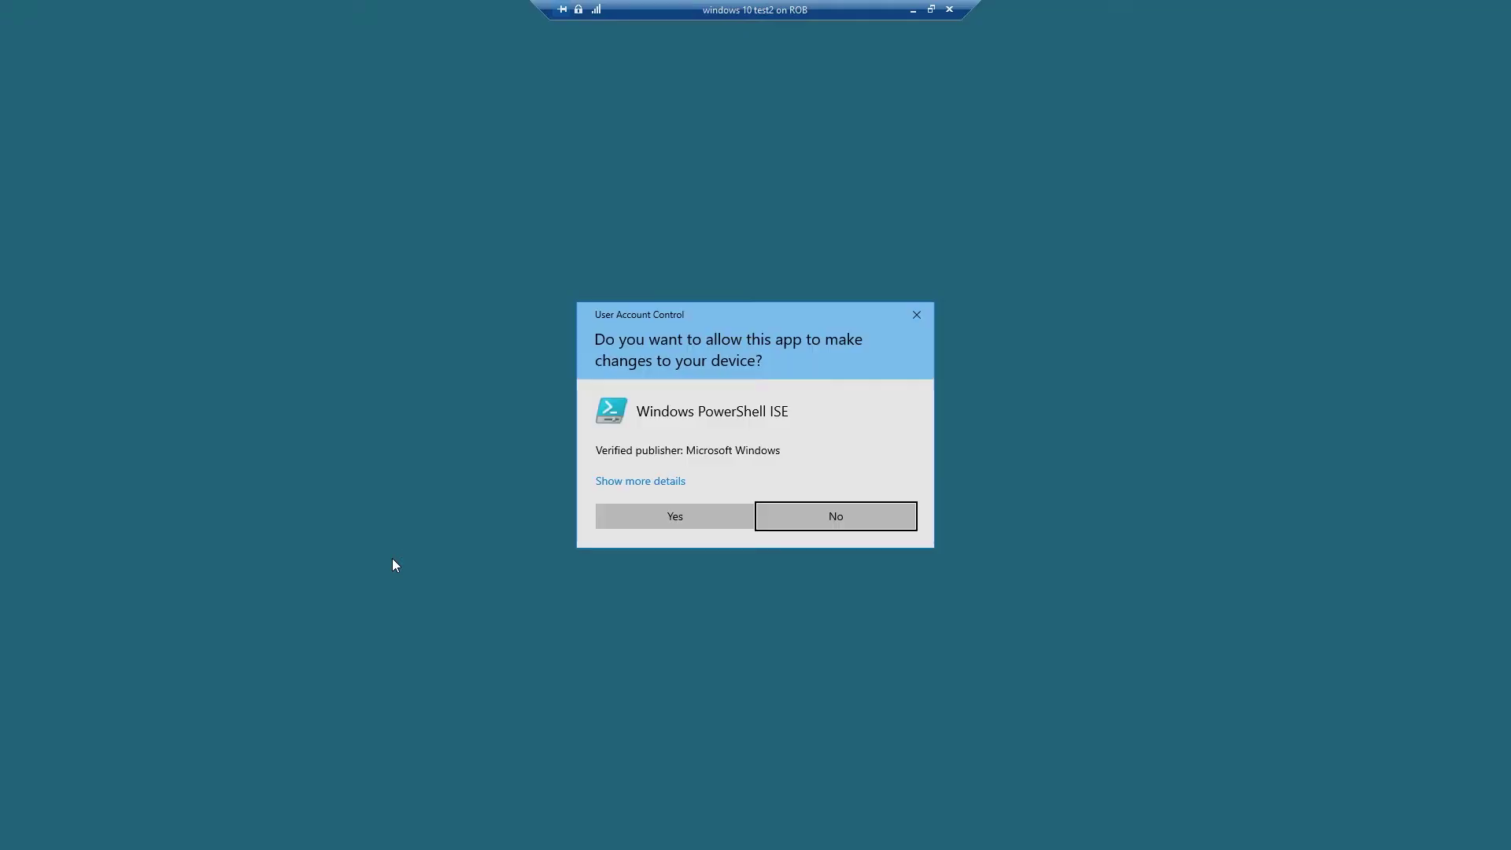
pyautogui.click(644, 521)
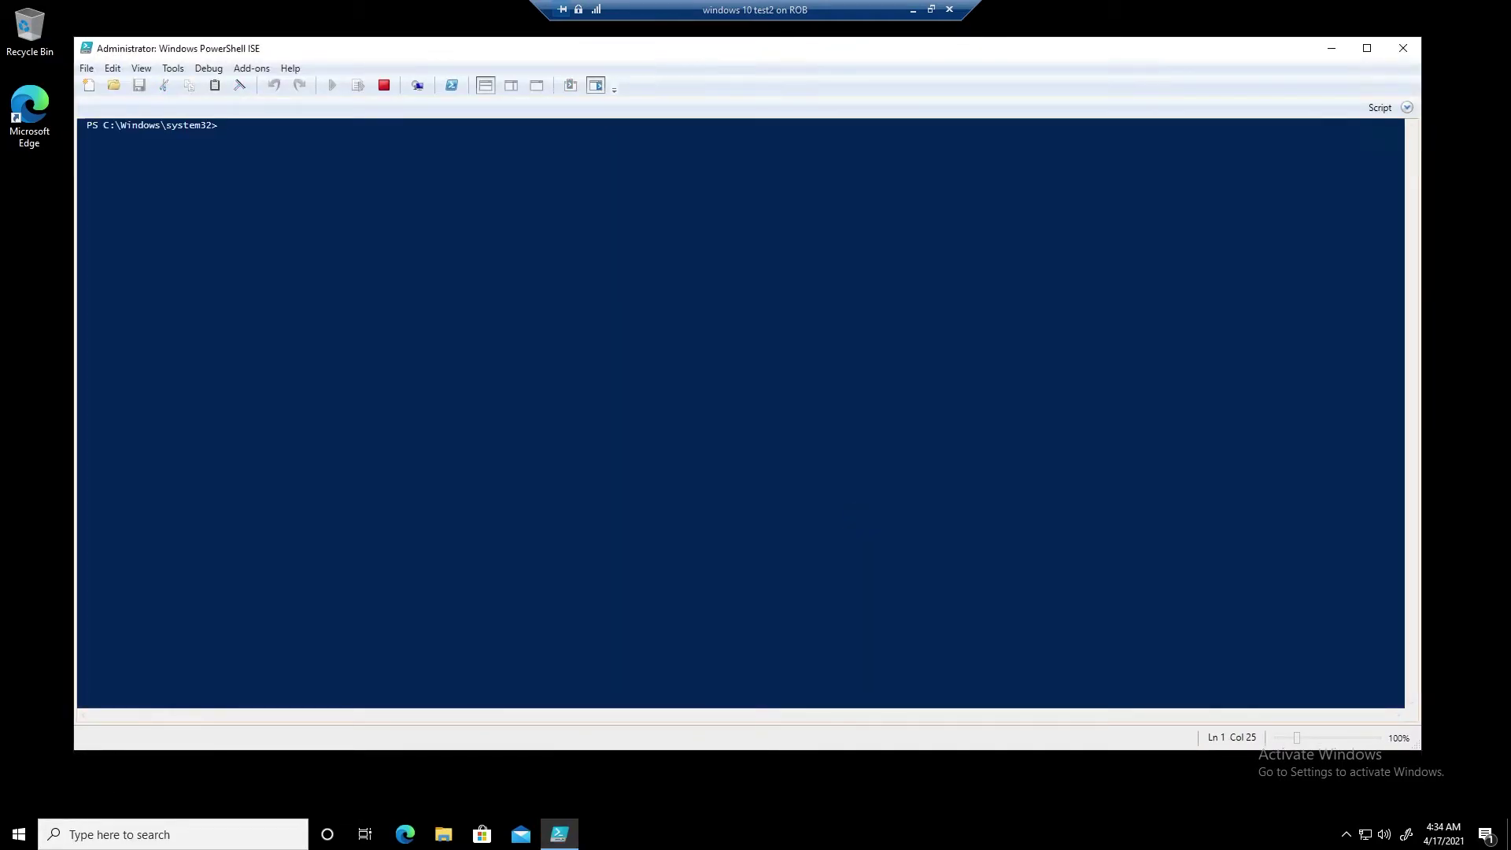
pyautogui.write('cd\\')
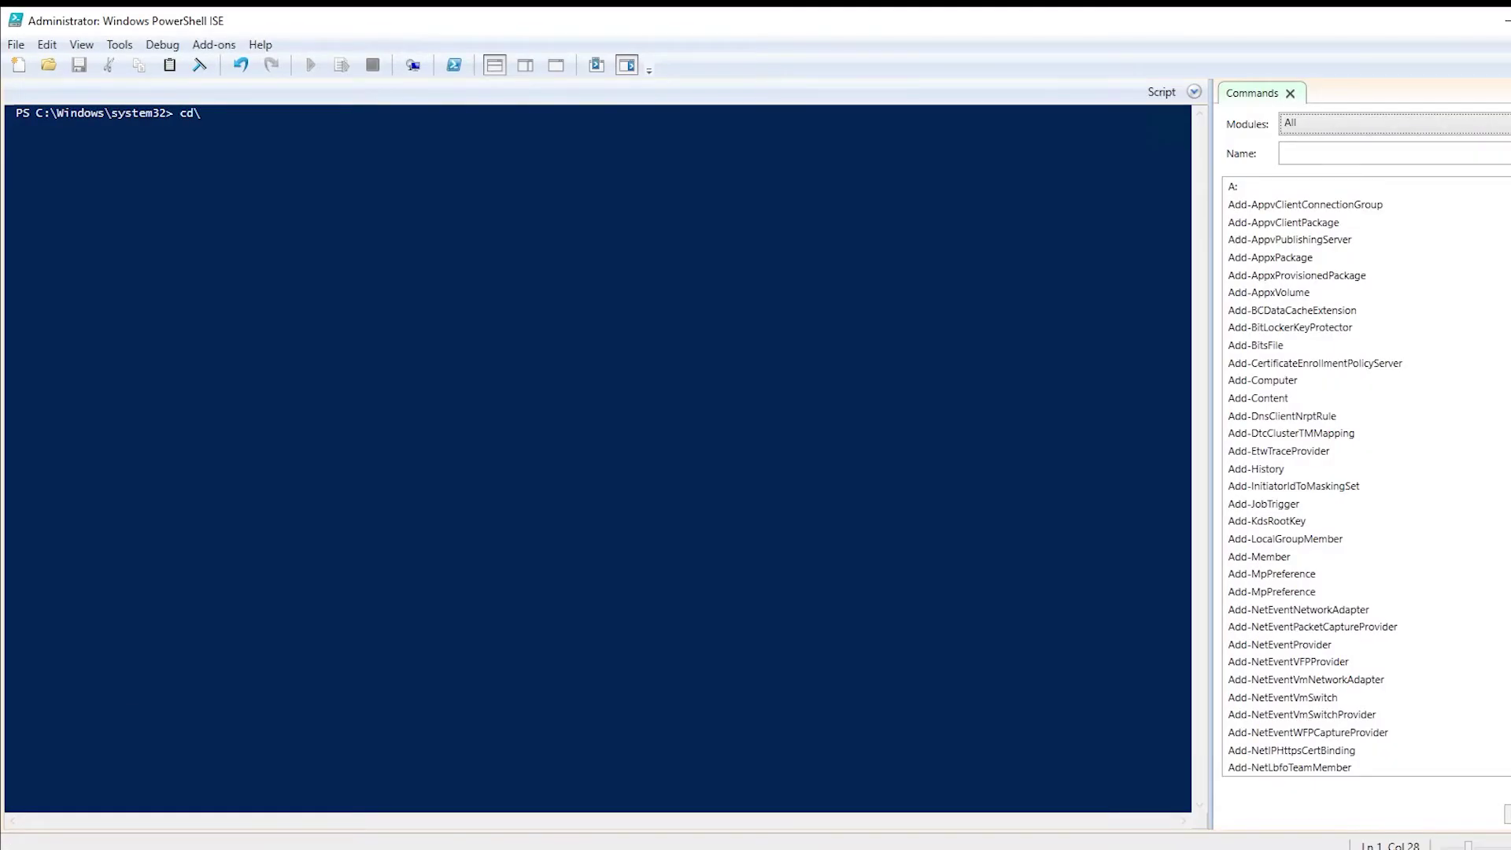
pyautogui.press('Return')
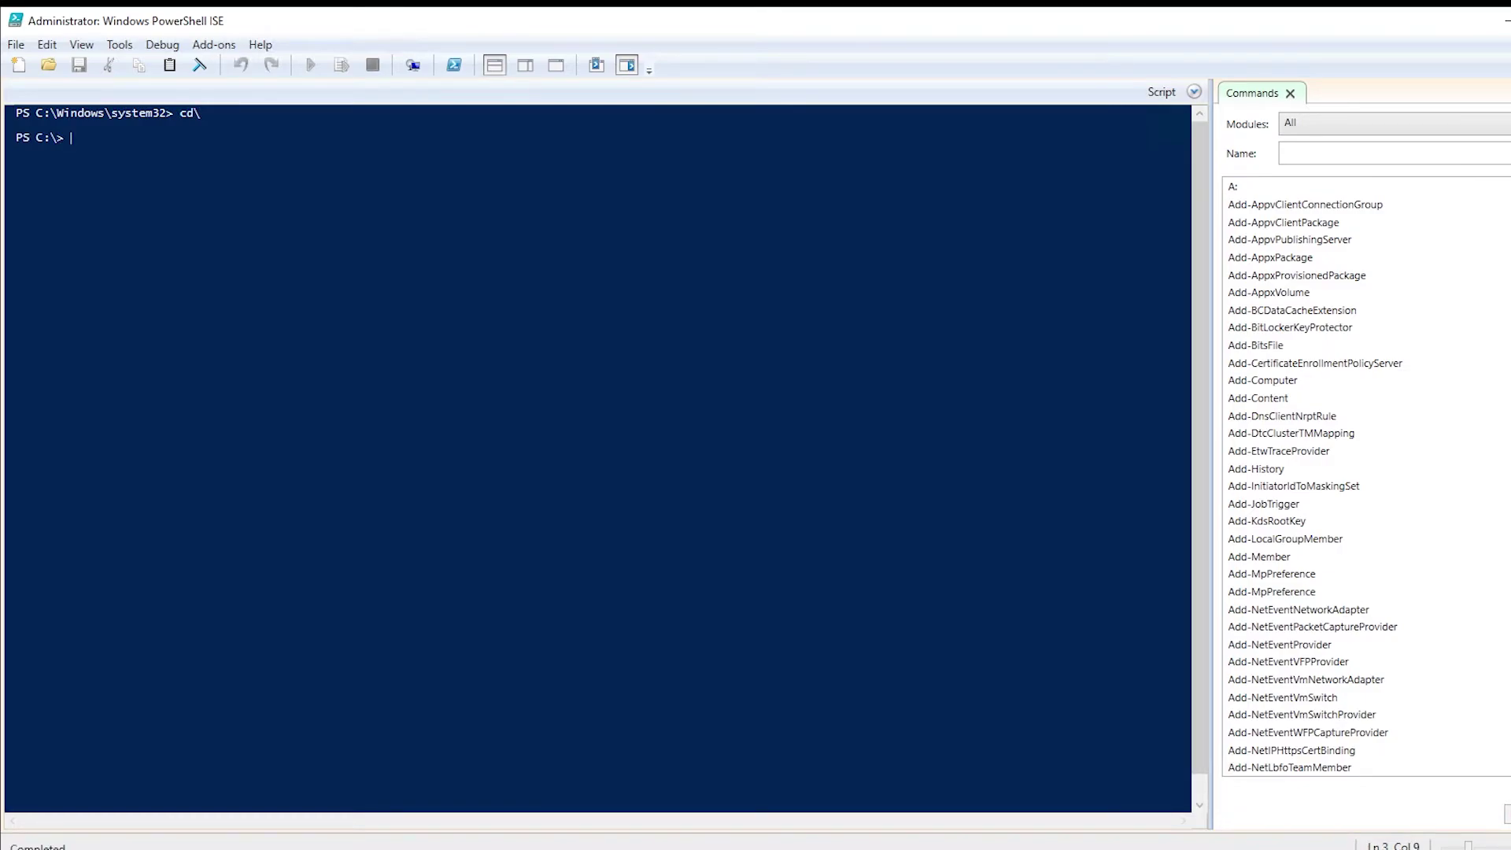
# Enable Hyper-V with the command Enable-WindowsOptionalFeature -Online -FeatureName microsoft-hyper-v -All.
pyautogui.write('enable-windows')
pyautogui.press('Down')
pyautogui.press('Return')
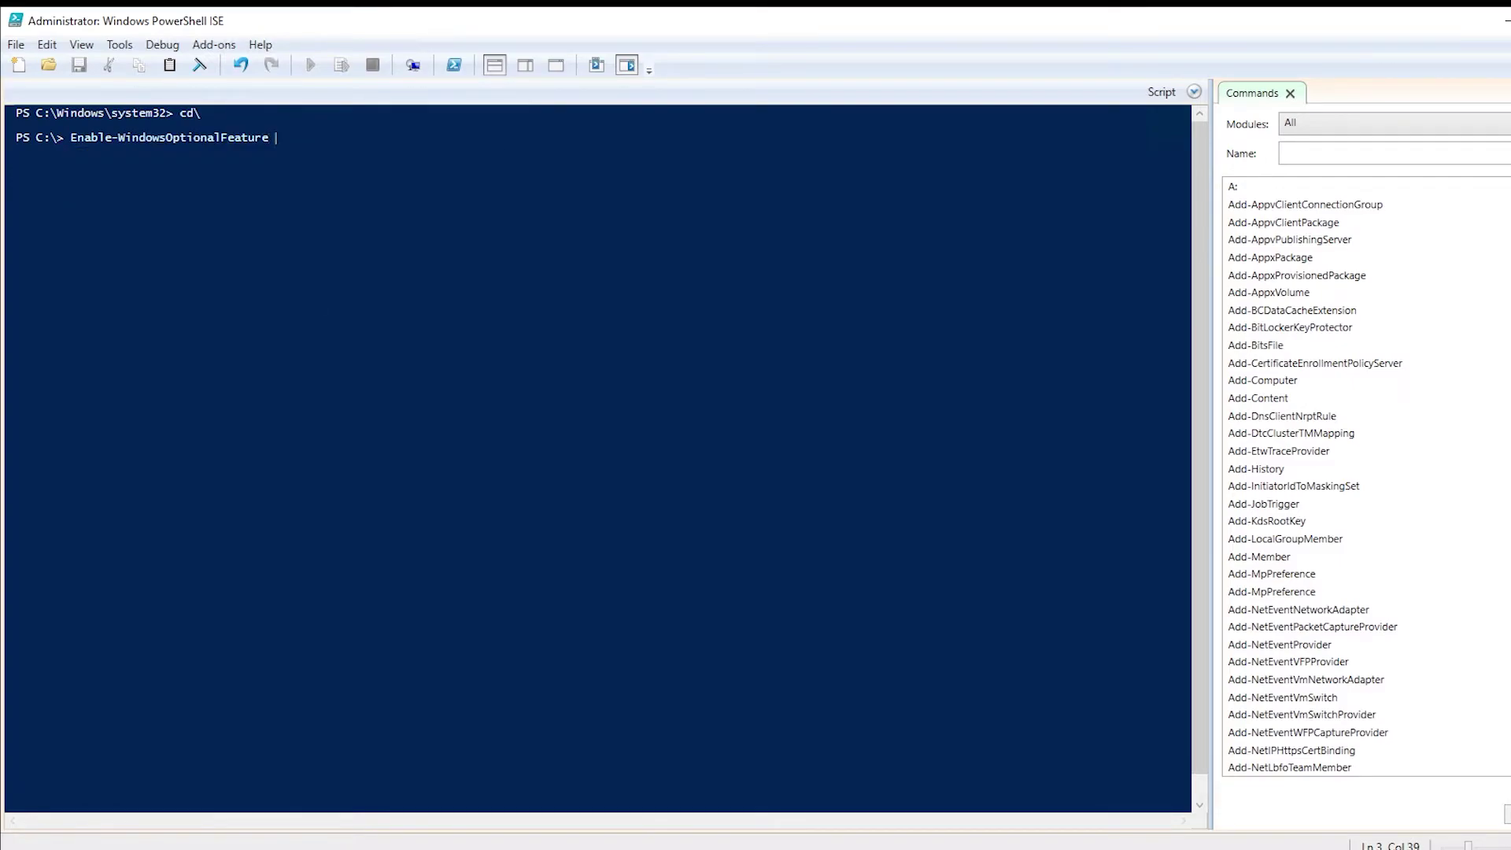
pyautogui.write('-on')
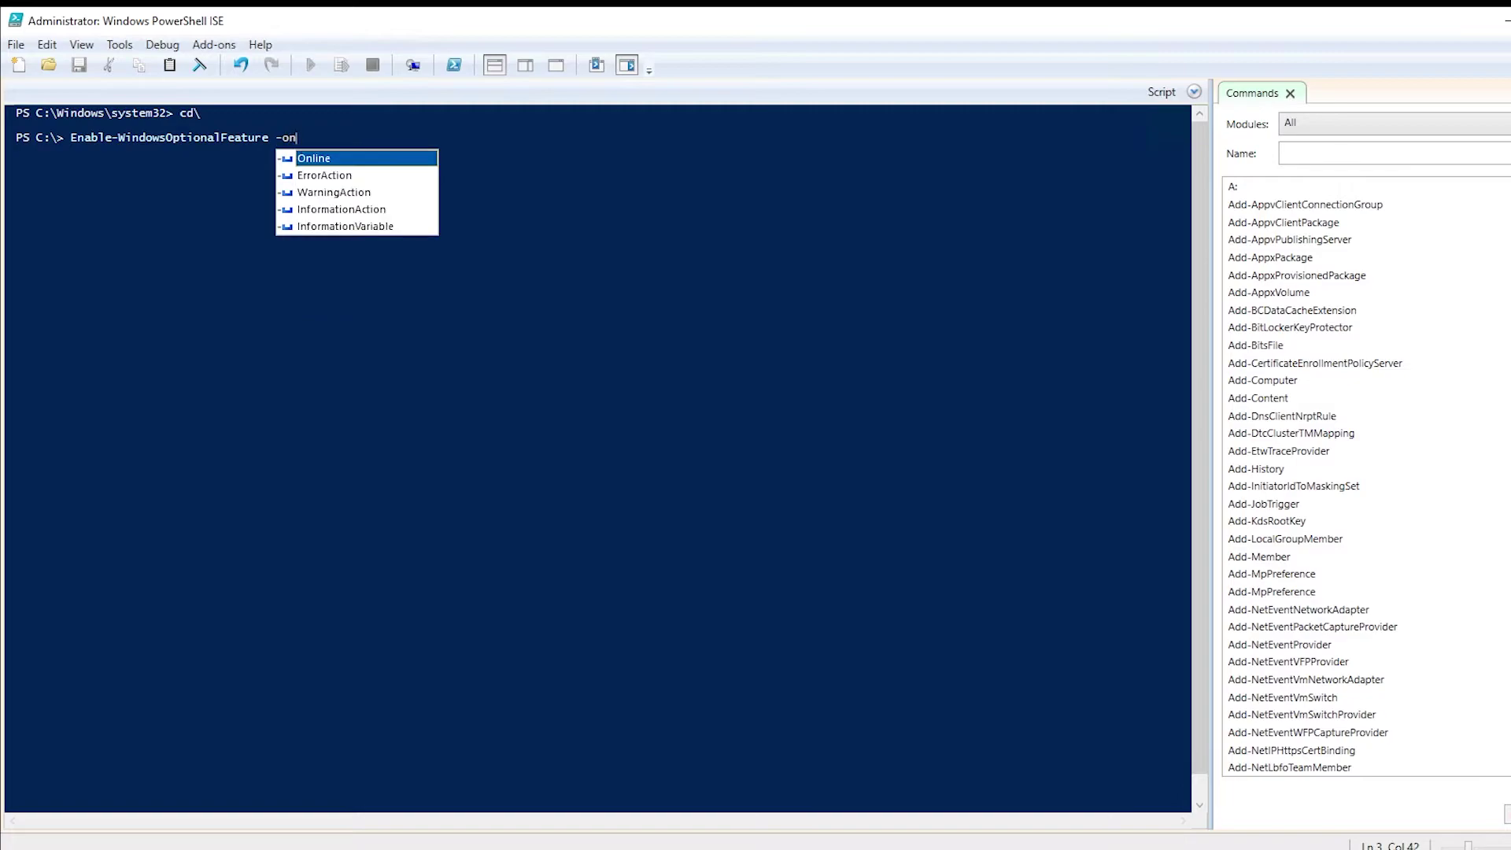
pyautogui.write('lin')
pyautogui.press('Return')
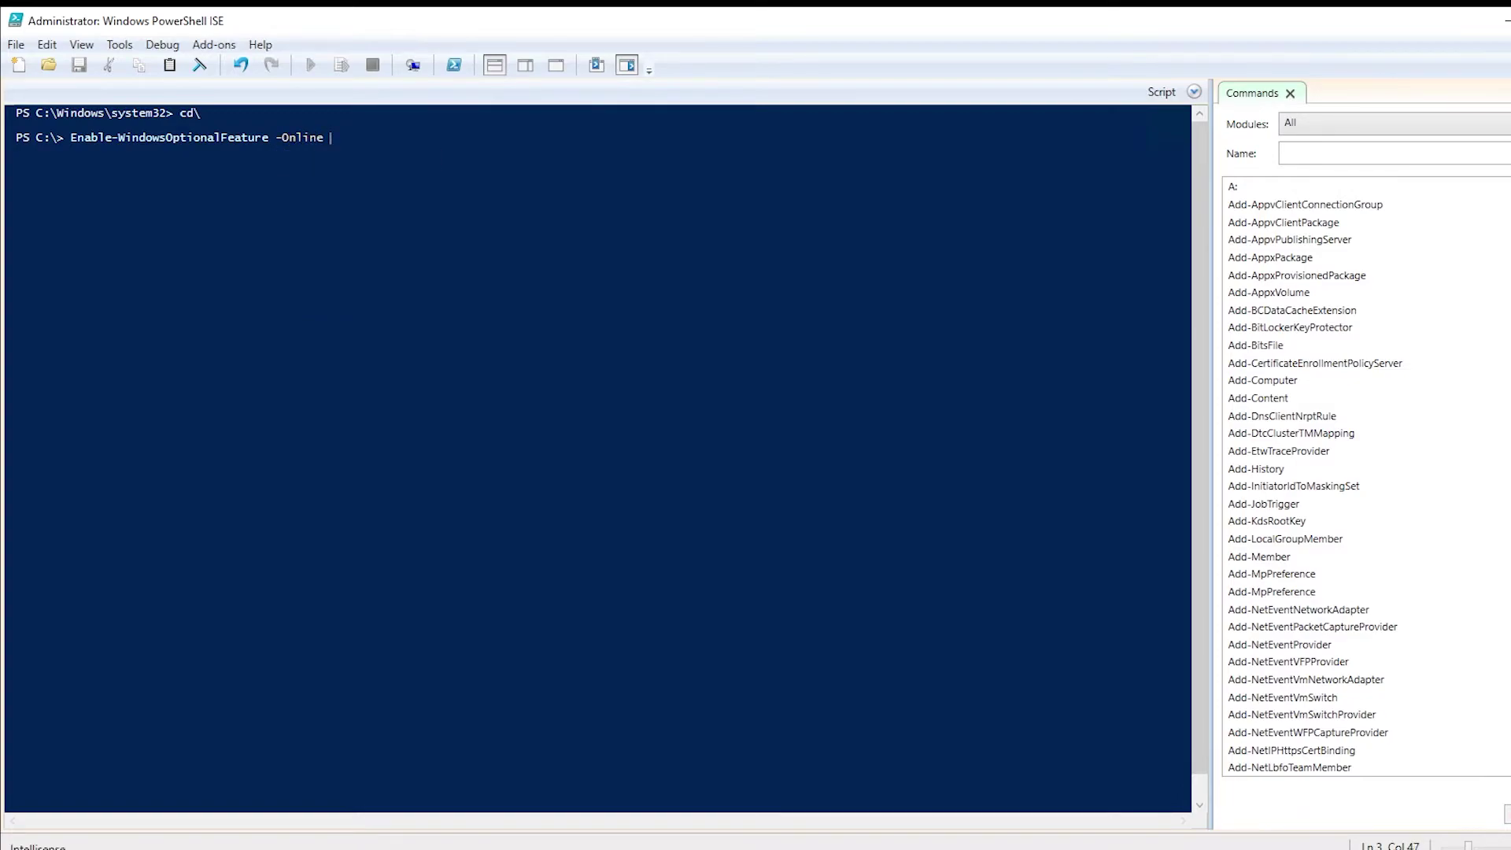
pyautogui.write('-f')
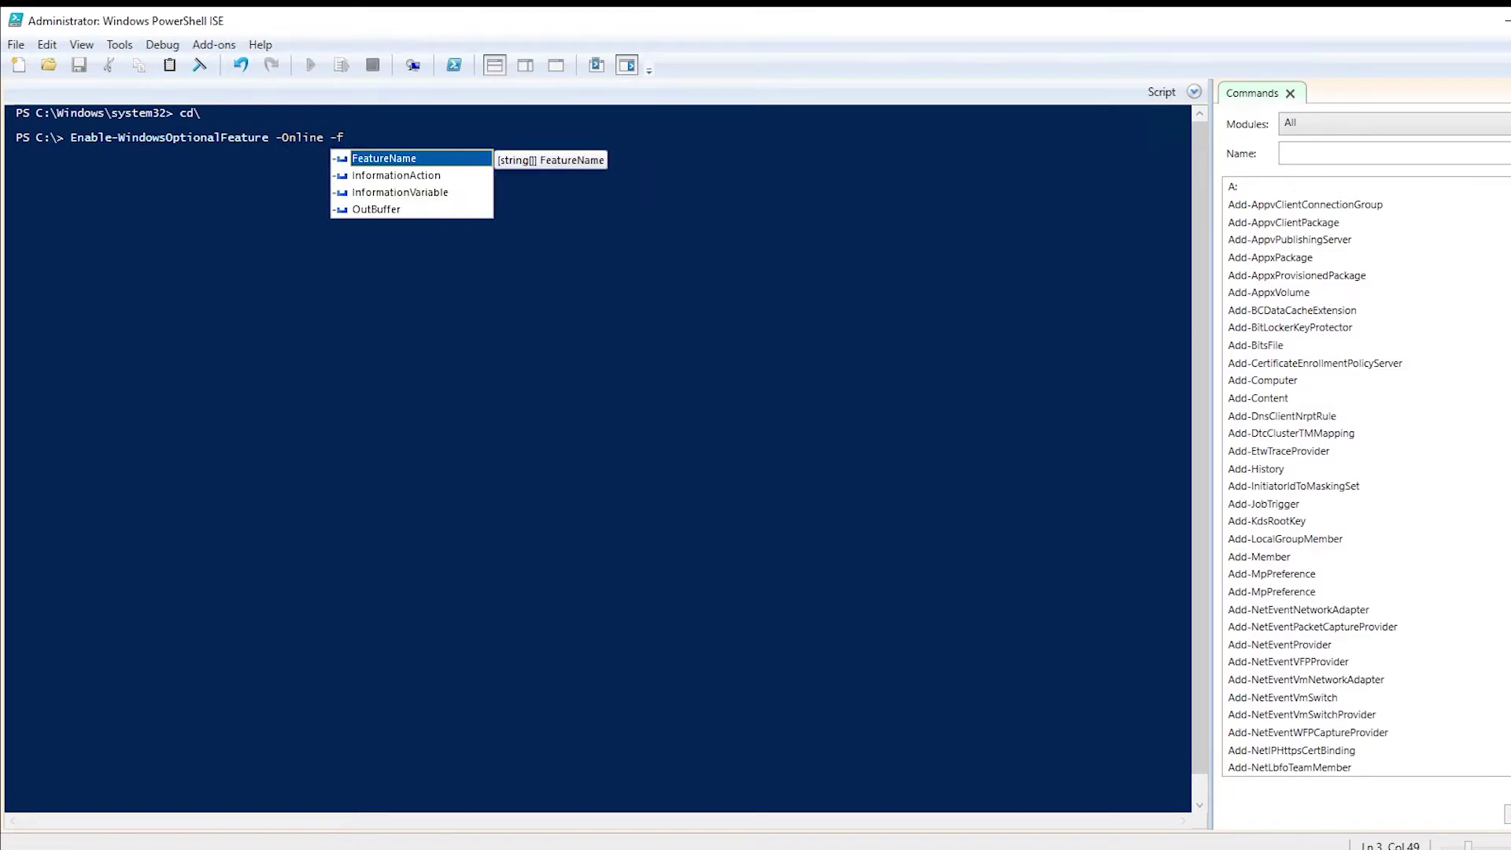
pyautogui.press('Return')
pyautogui.write('microsoft-hyper-v')
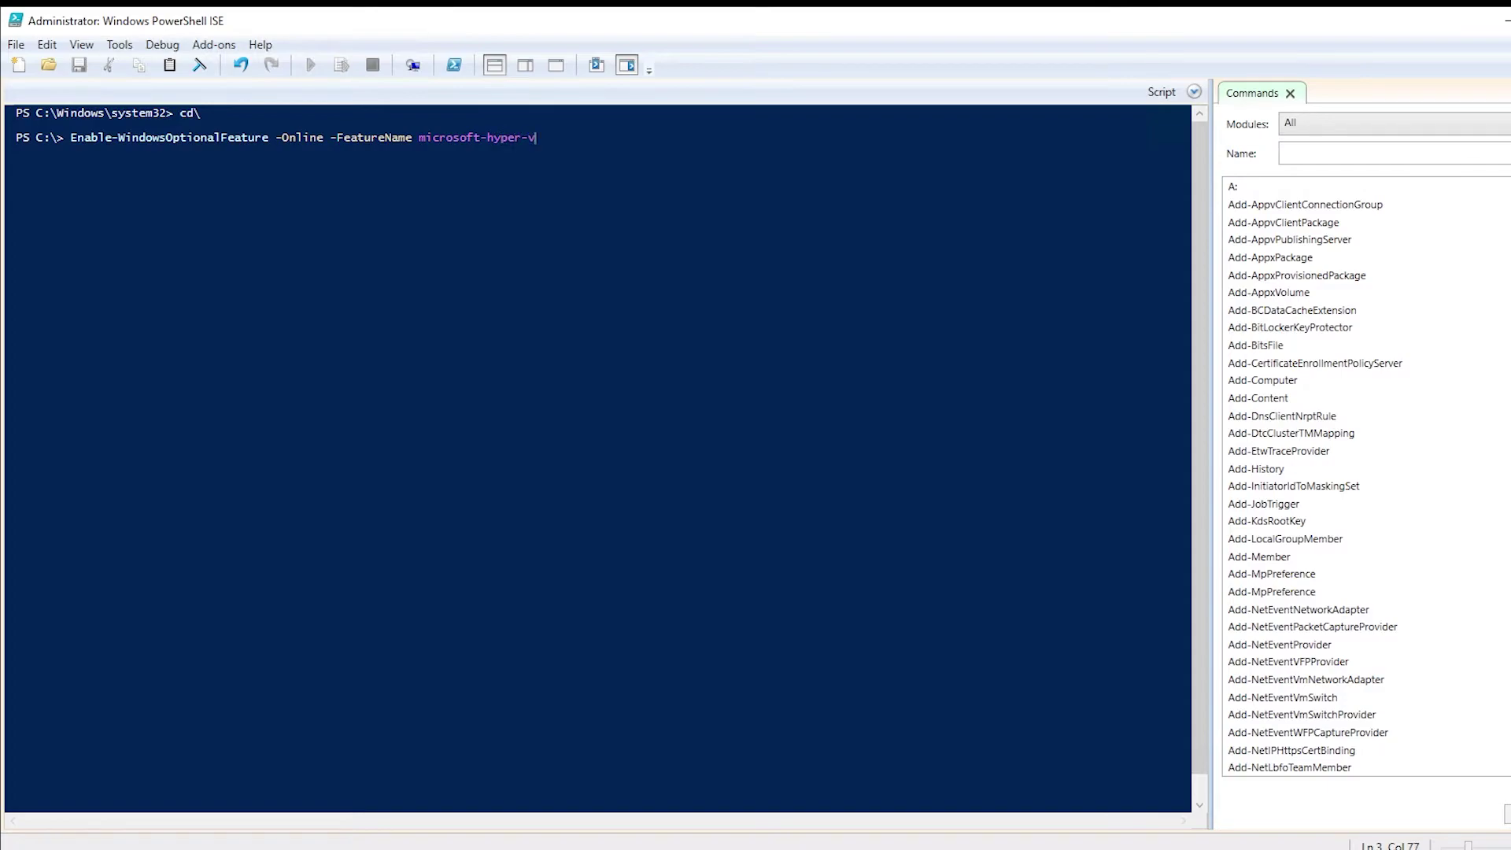
pyautogui.write(' -All')
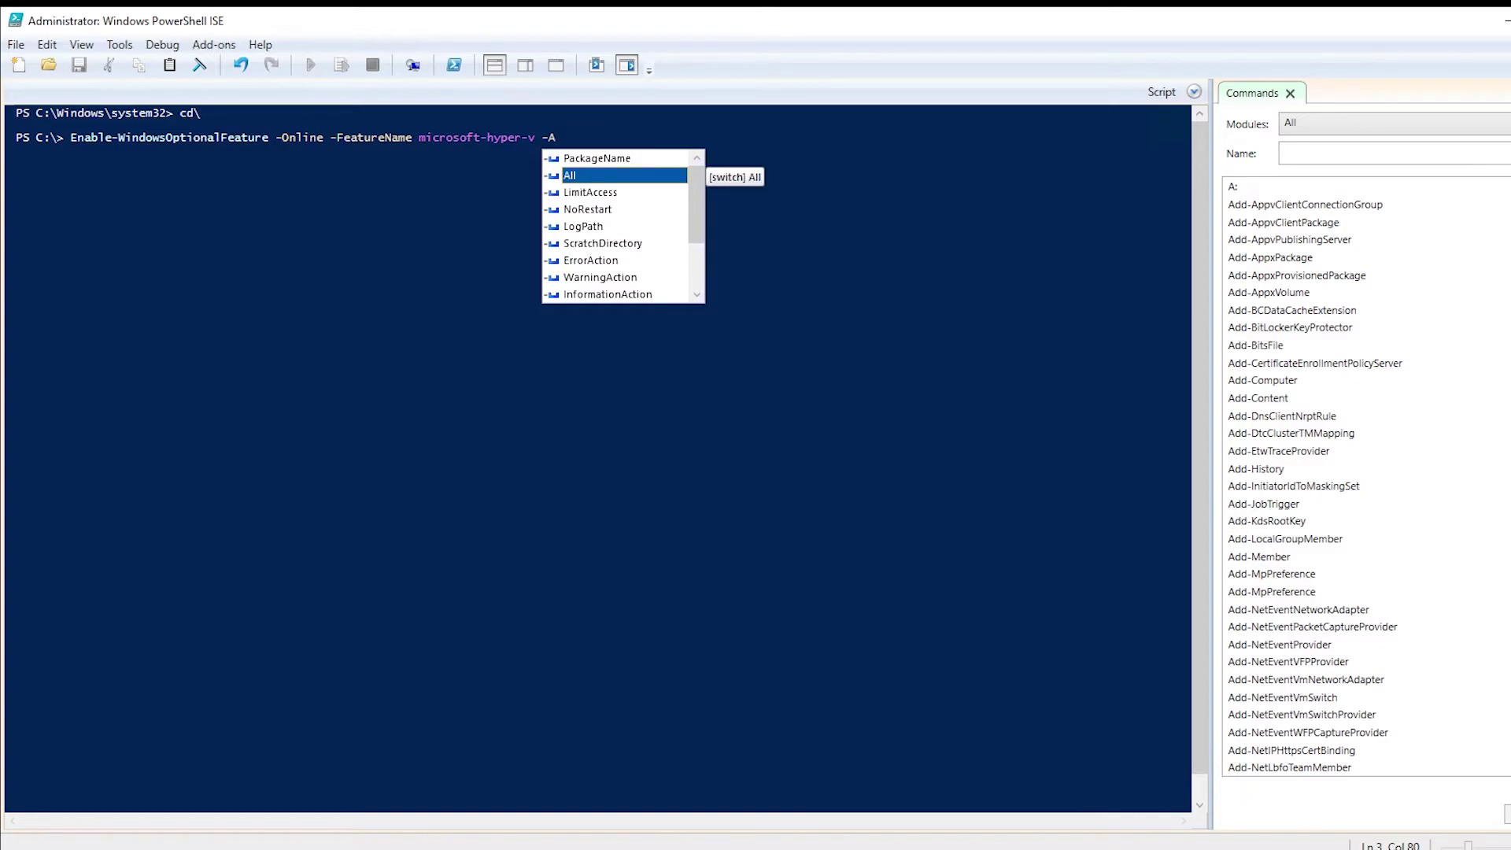
pyautogui.press('Tab')
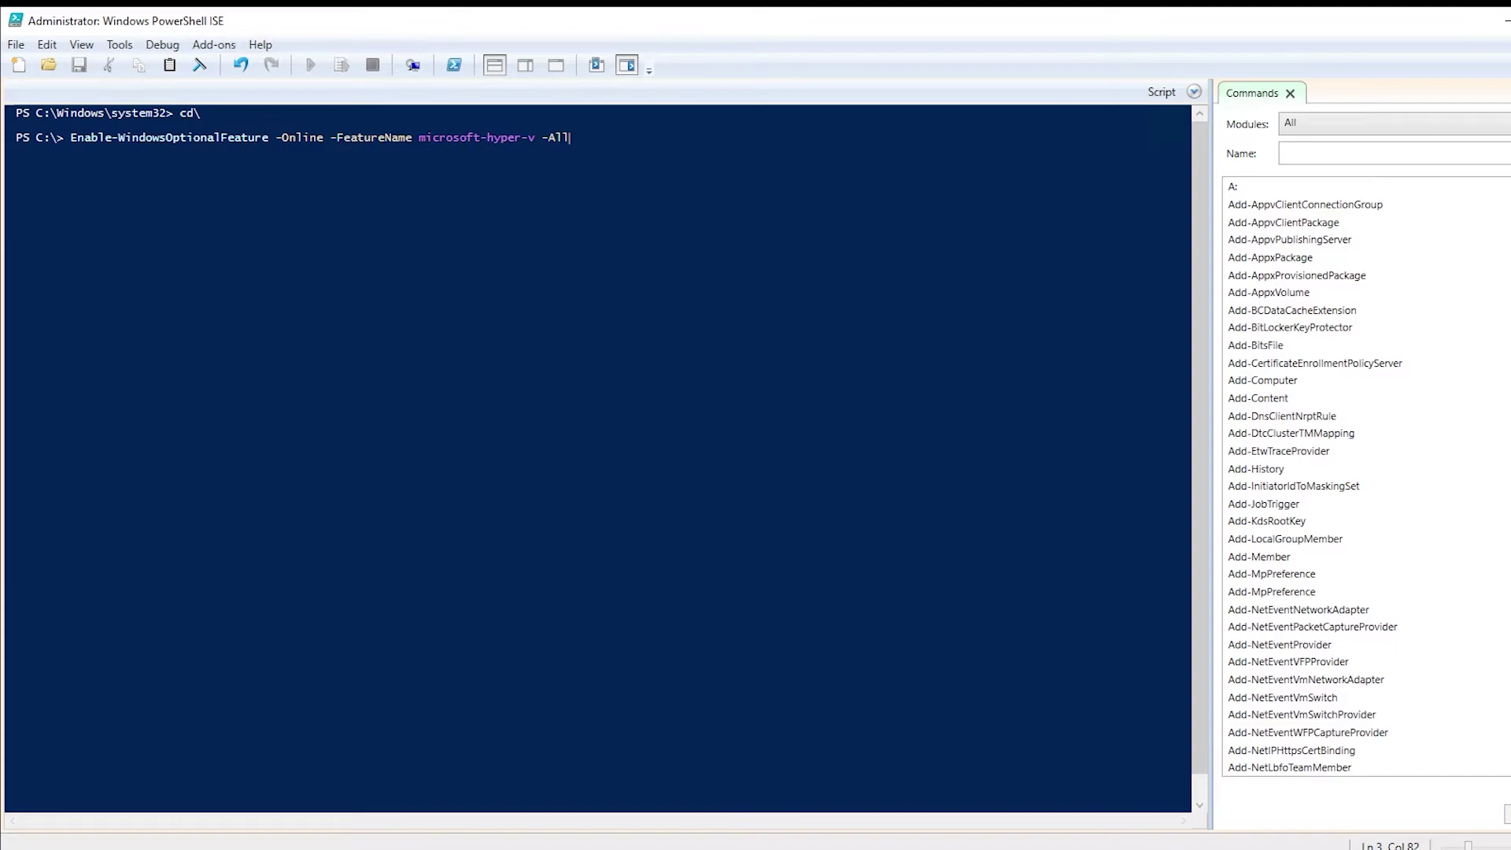
pyautogui.press('Return')
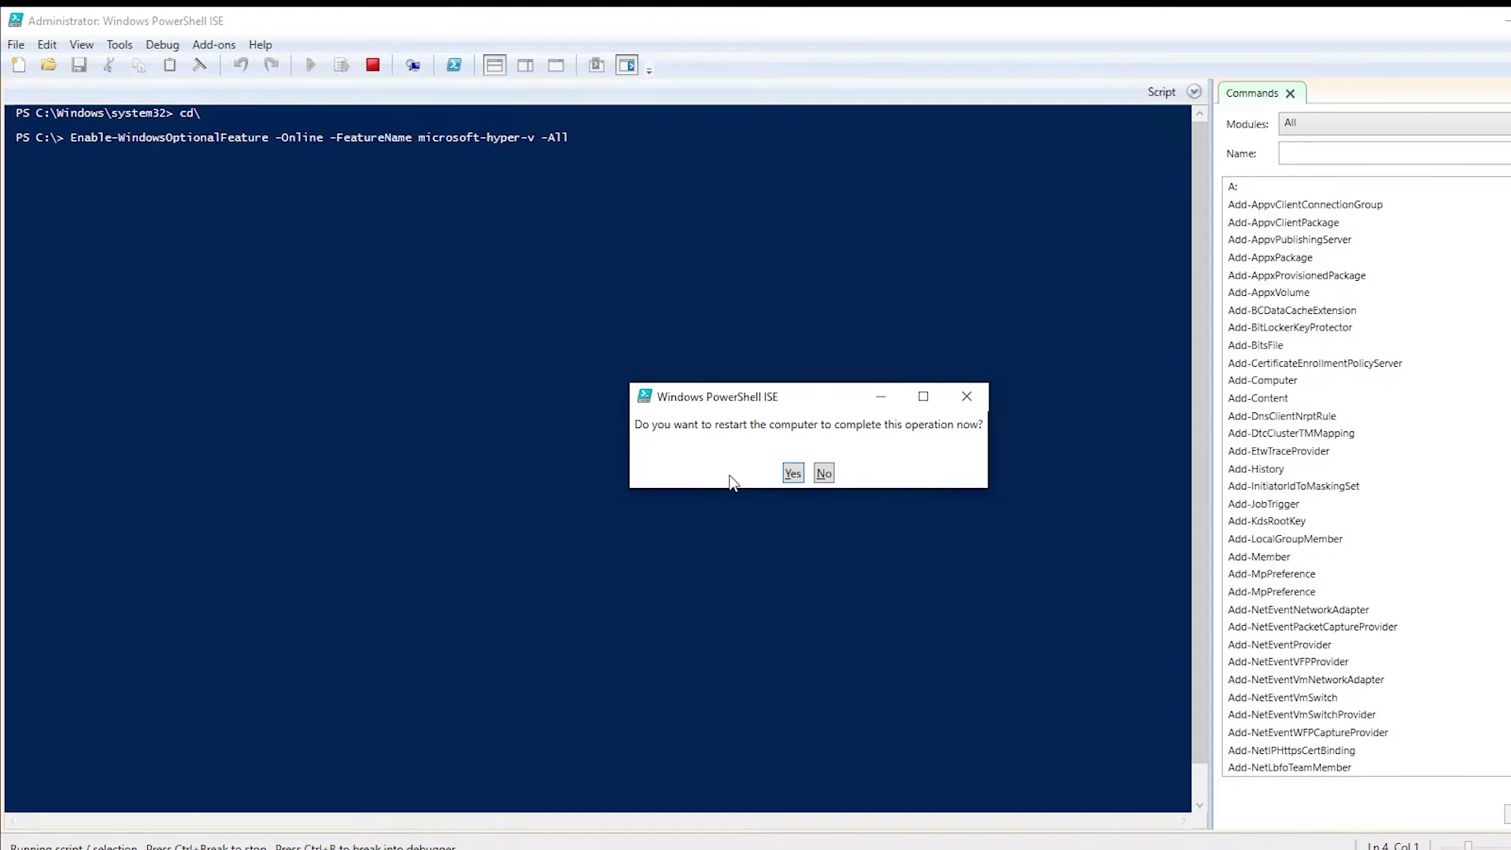
# Agree to restart the virtual machine and sign back in with the account password.
pyautogui.click(792, 473)
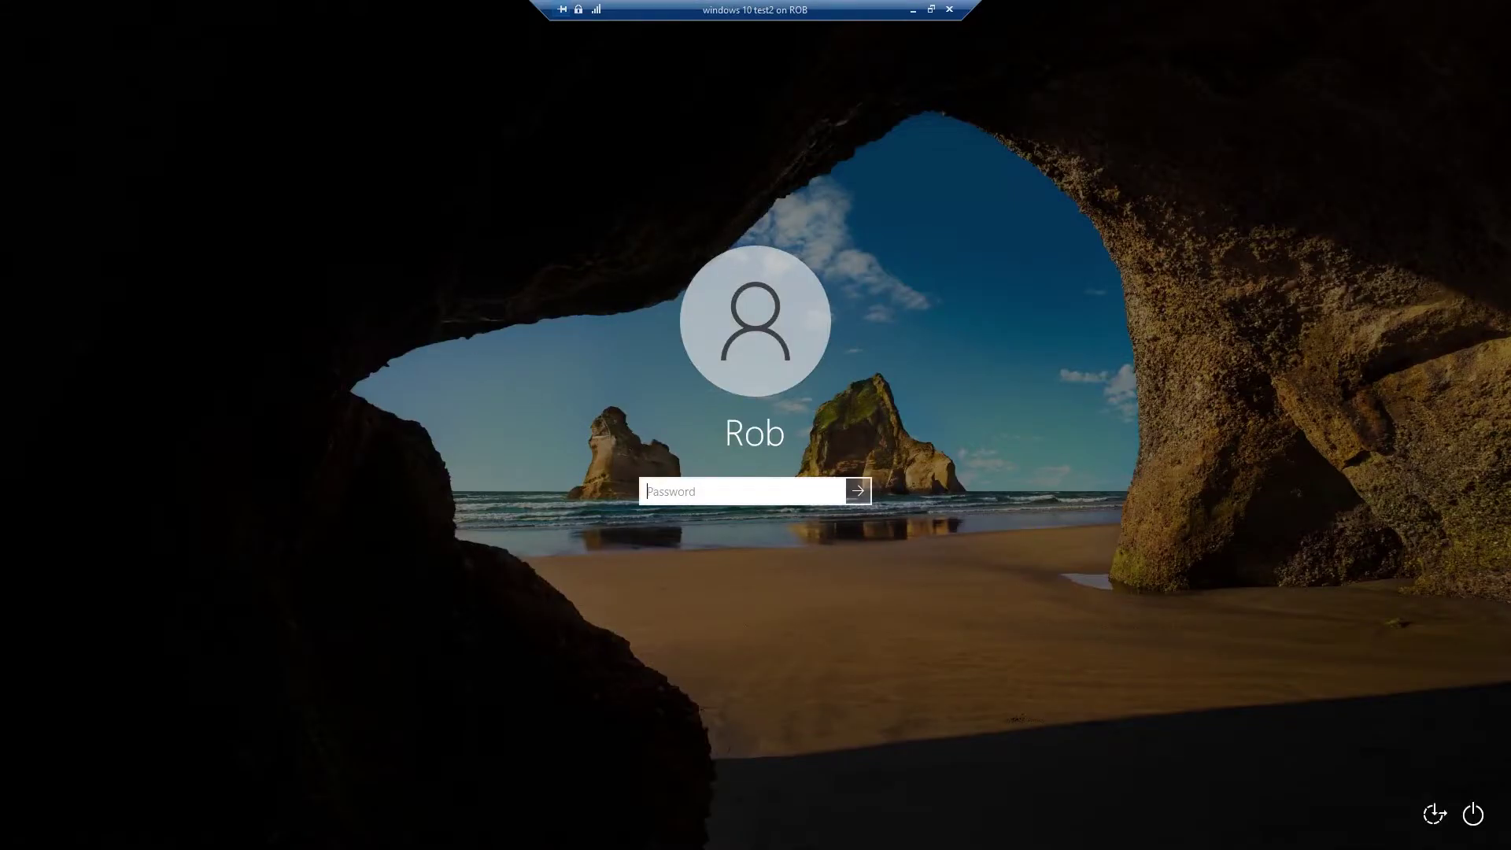
pyautogui.write('******')
pyautogui.press('Return')
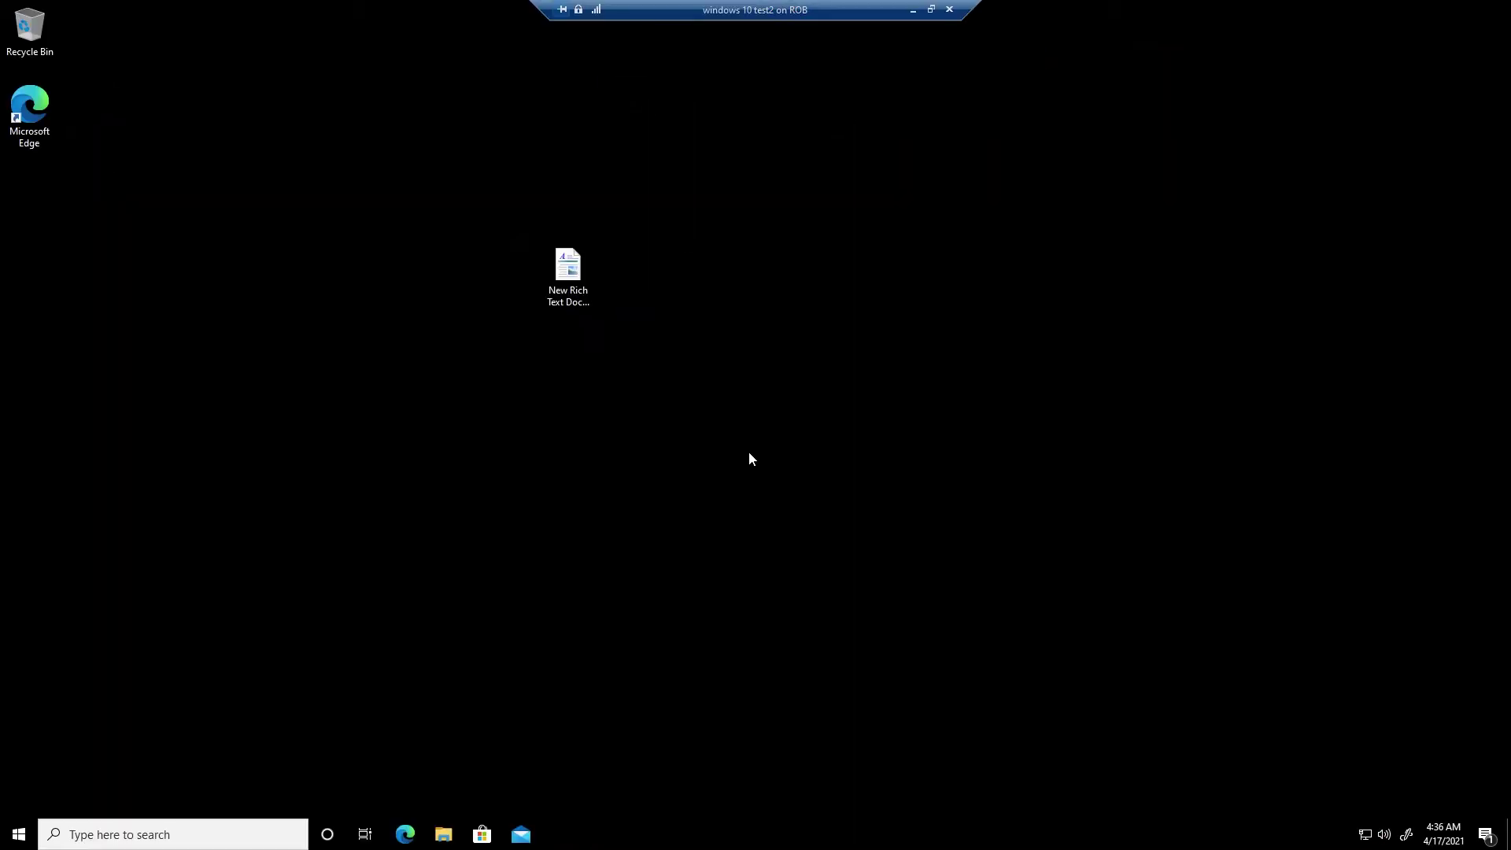
# Search for "featu", open Windows Features, expand Hyper-V to check its Management Tools and Platform components, and cancel the dialog.
pyautogui.click(6, 839)
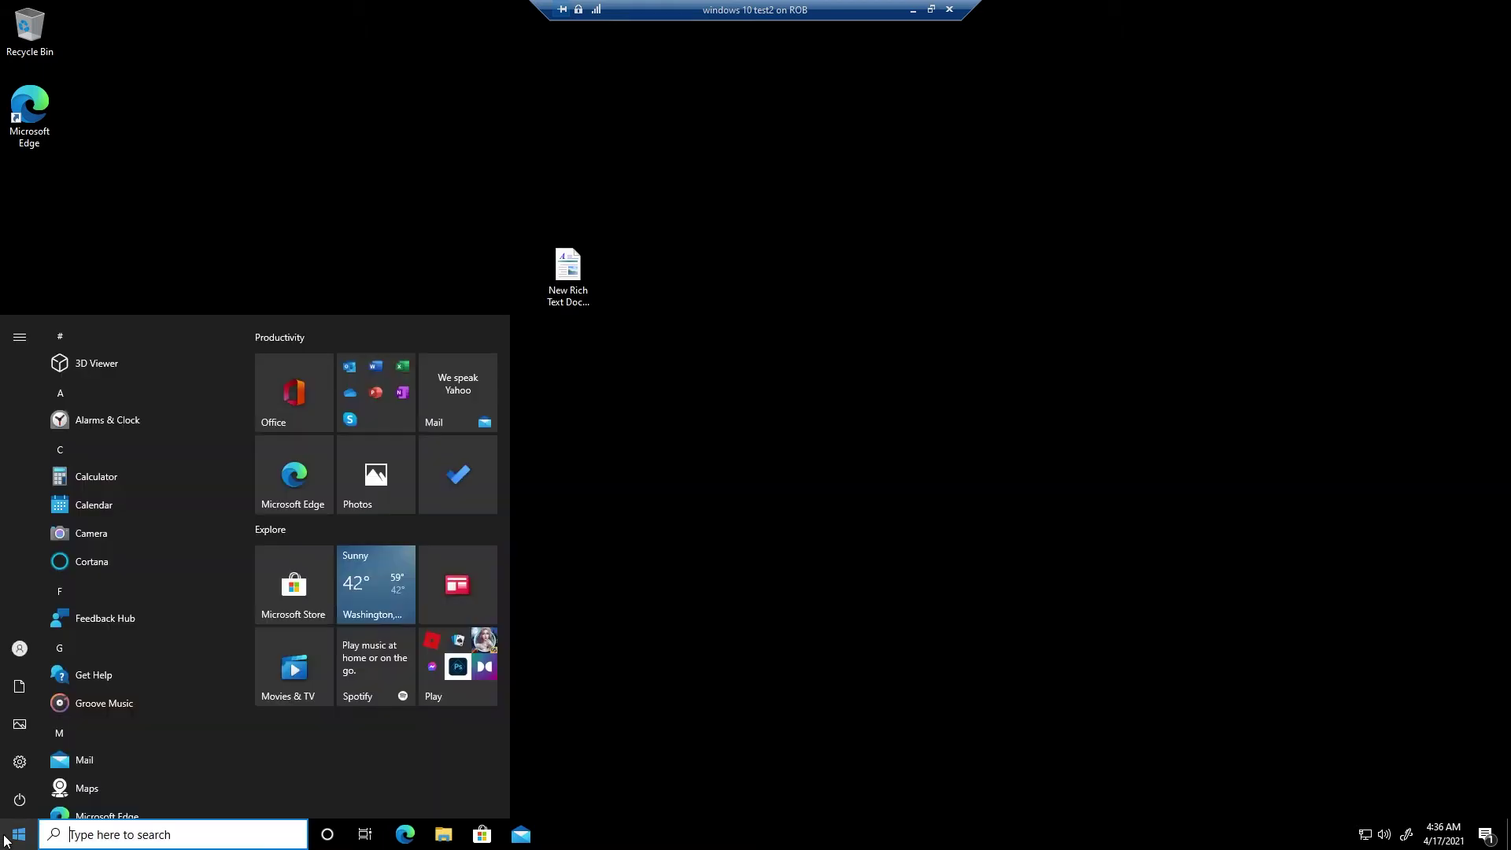
pyautogui.write('featu')
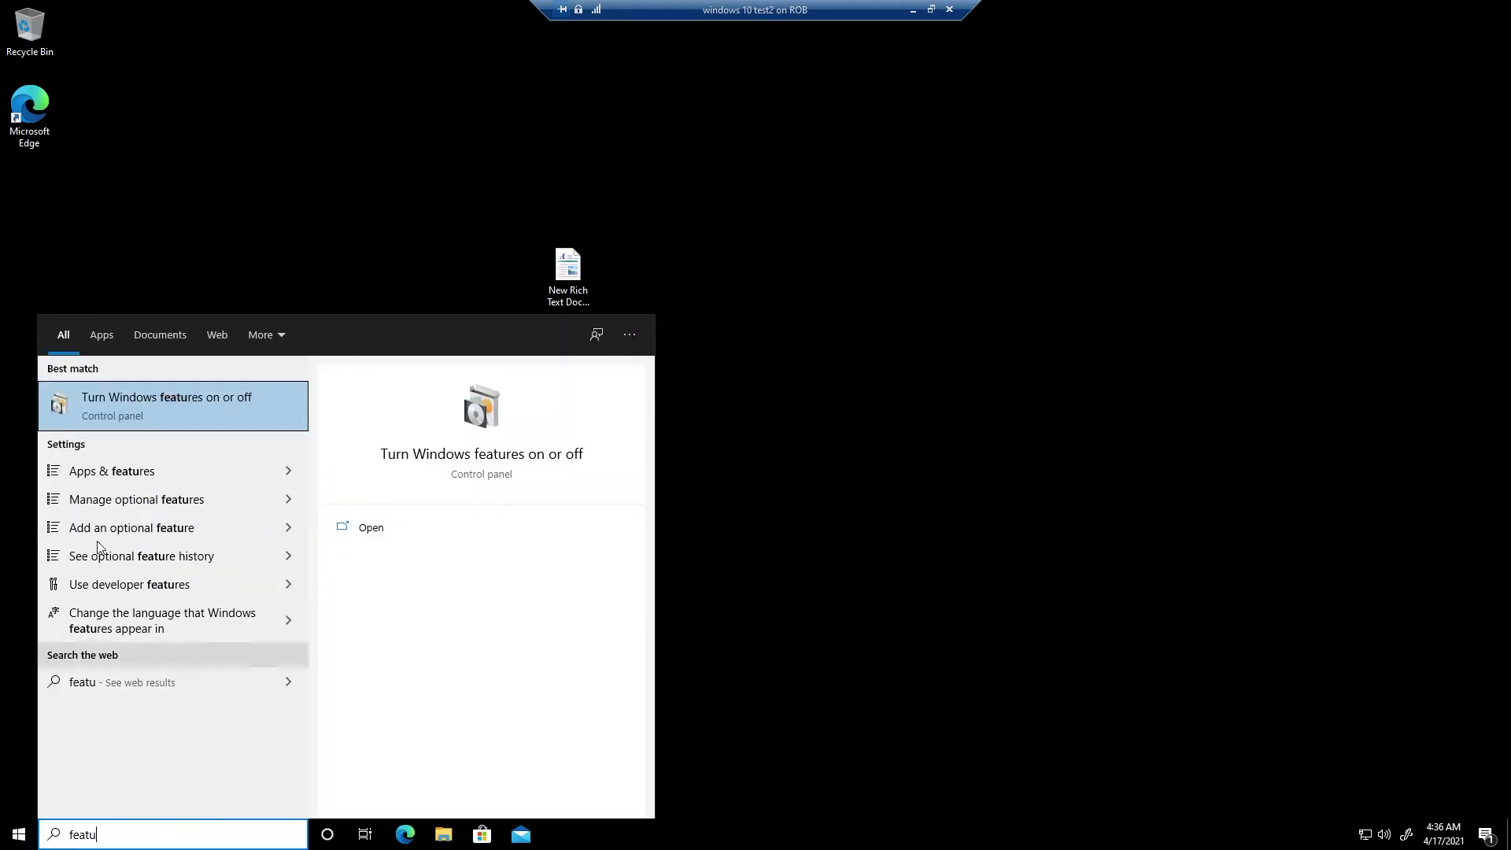
pyautogui.click(126, 408)
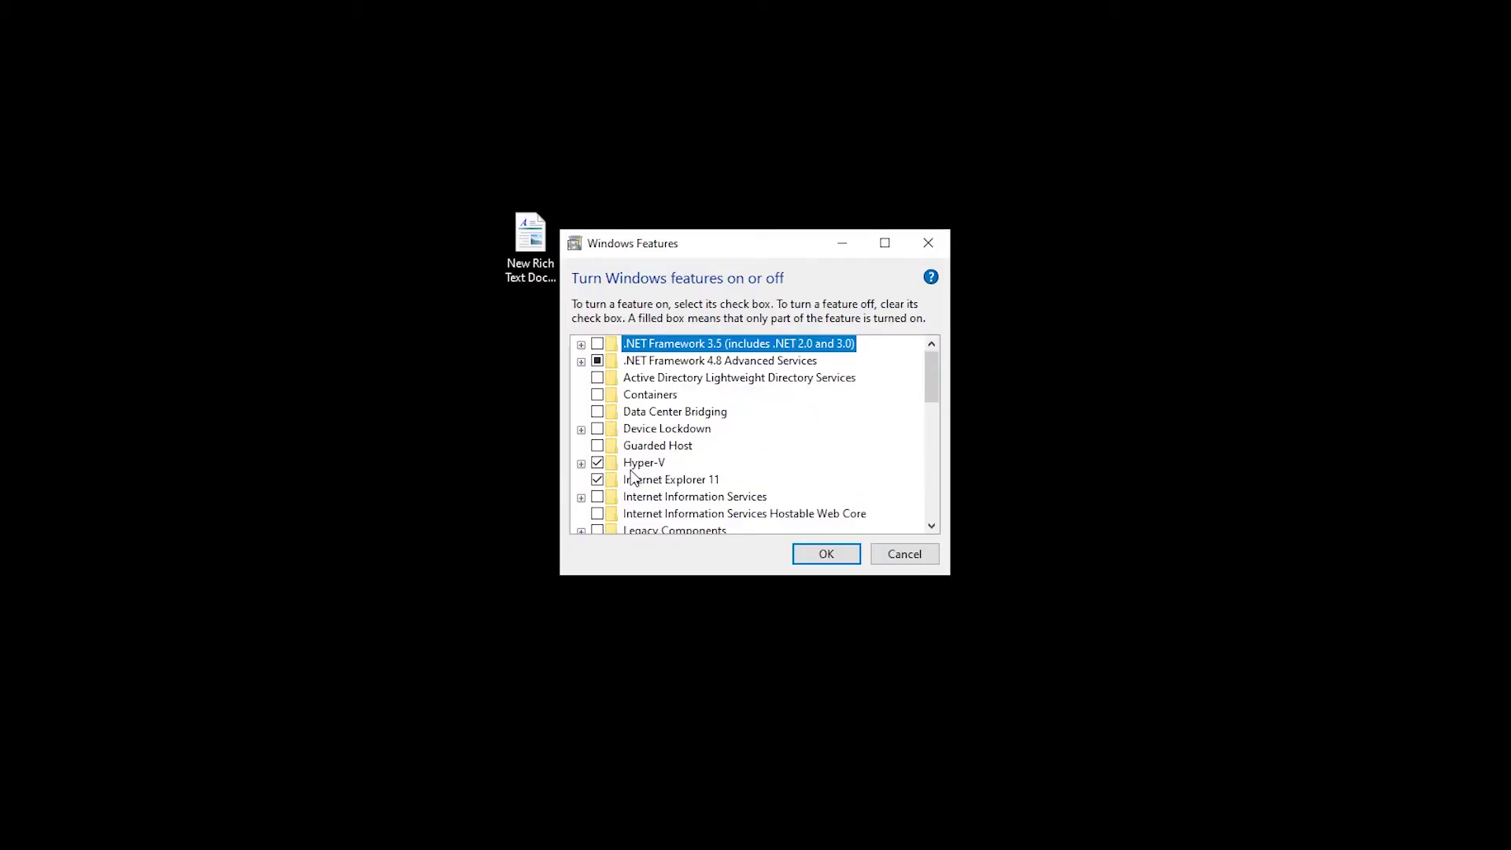
pyautogui.click(581, 464)
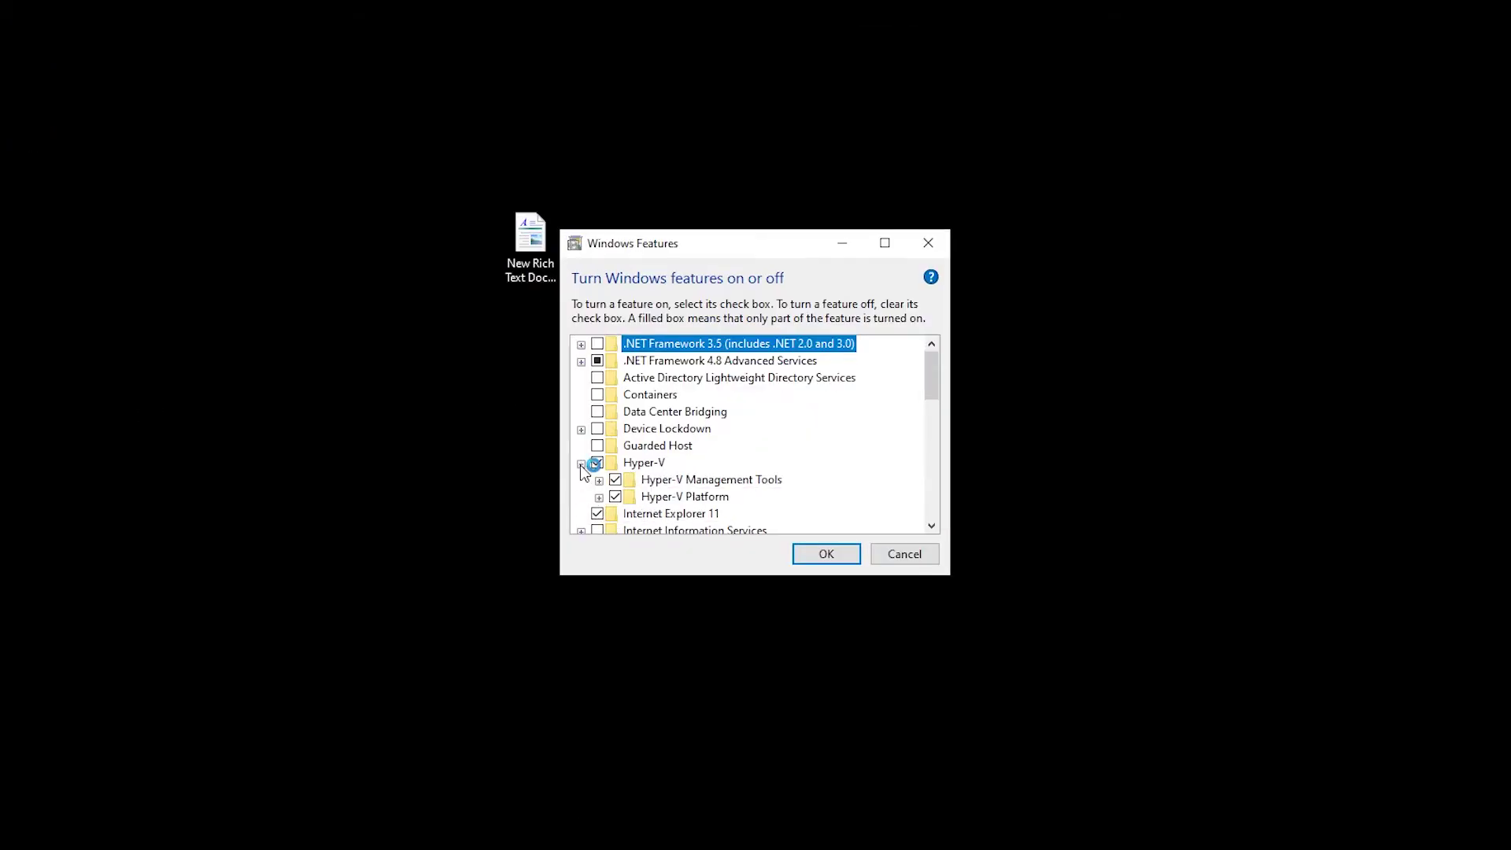
pyautogui.click(685, 497)
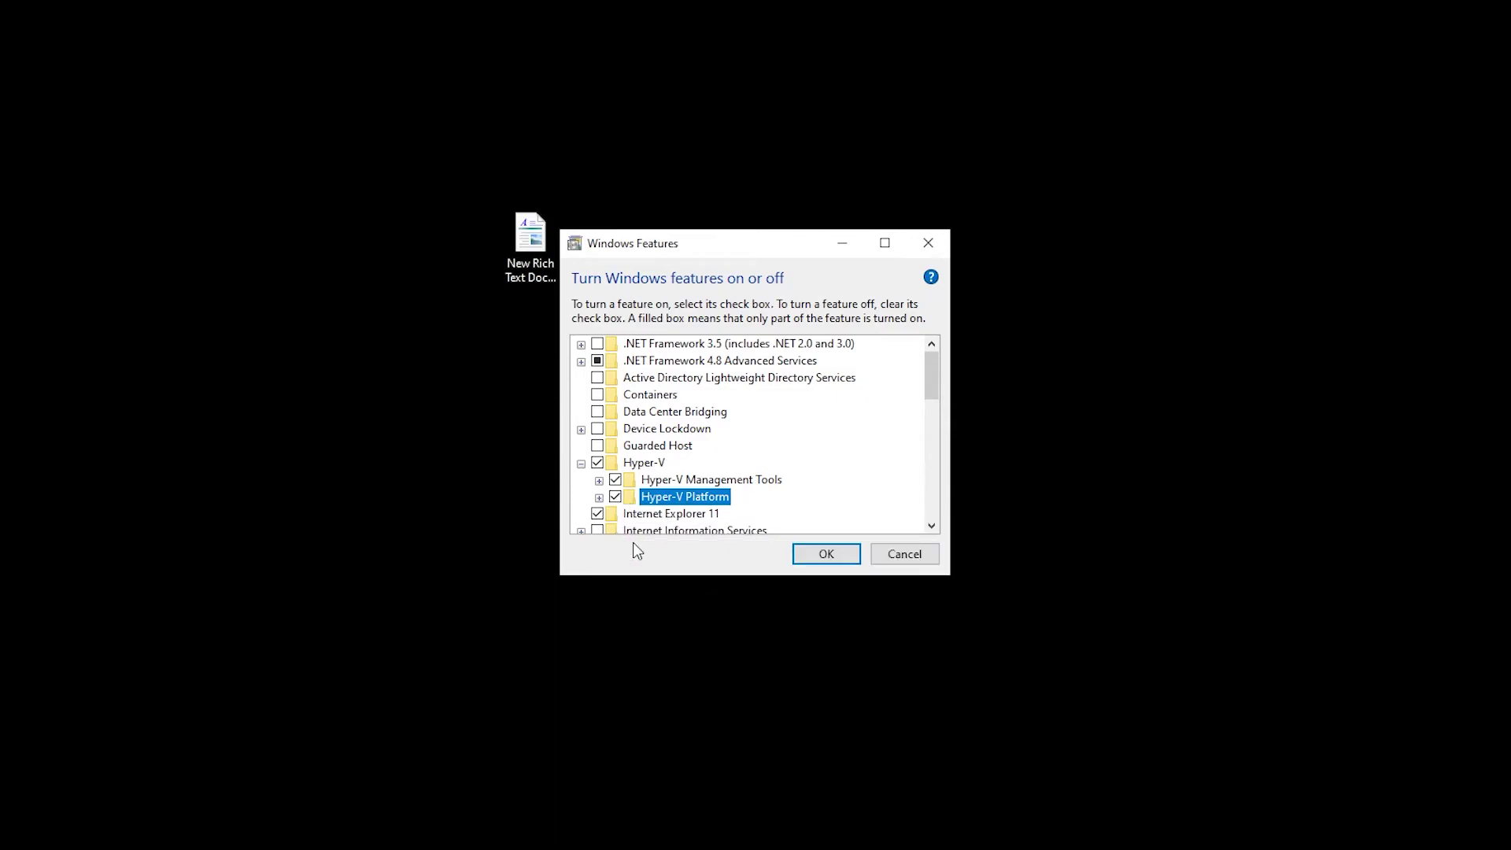
pyautogui.click(895, 562)
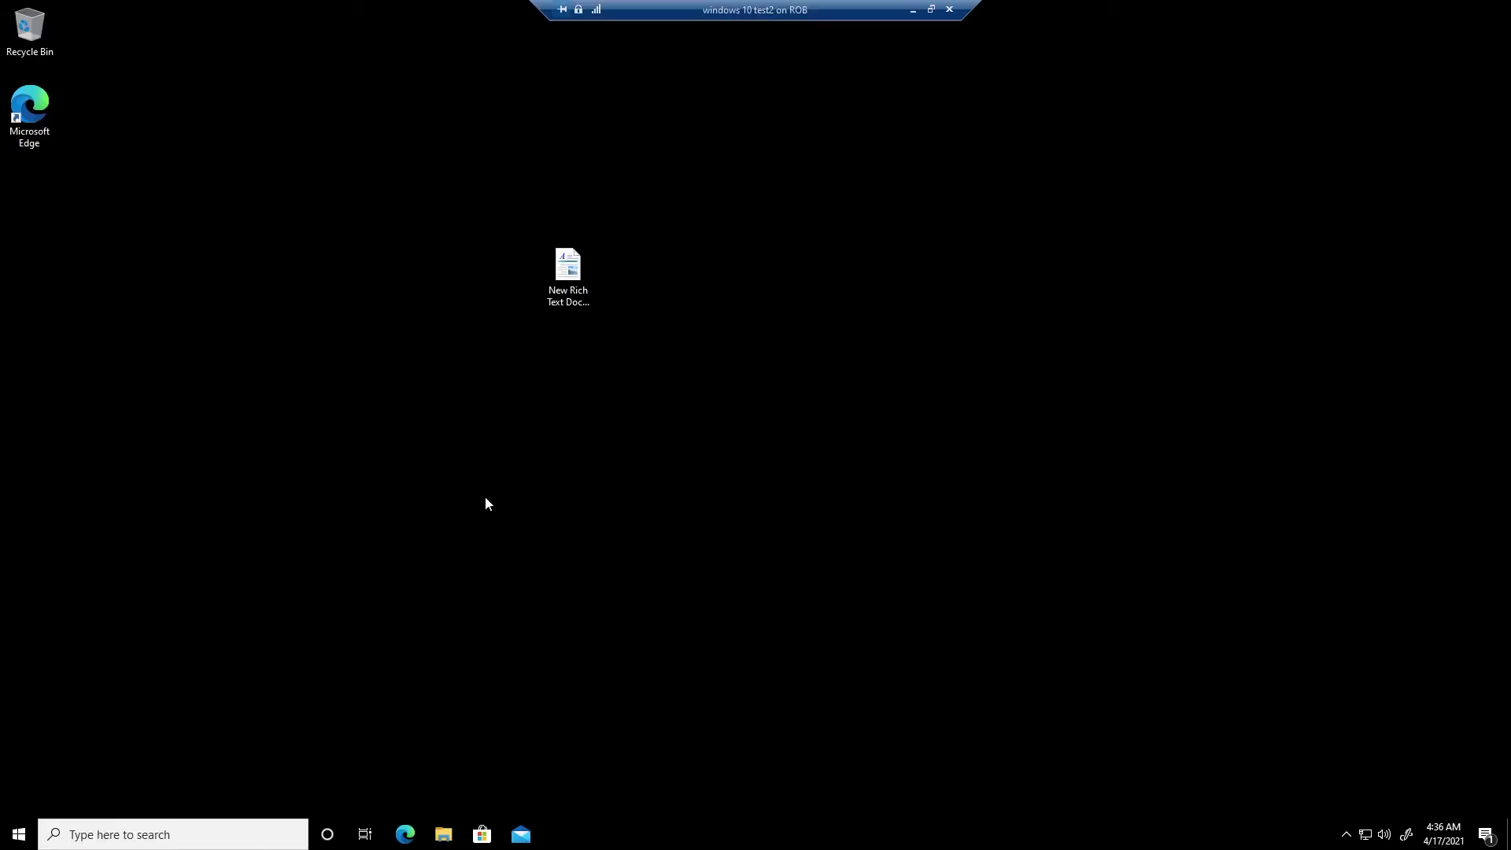
# Search for "hyp" to check that Hyper-V Manager is available, and dismiss the search without opening it.
pyautogui.click(9, 840)
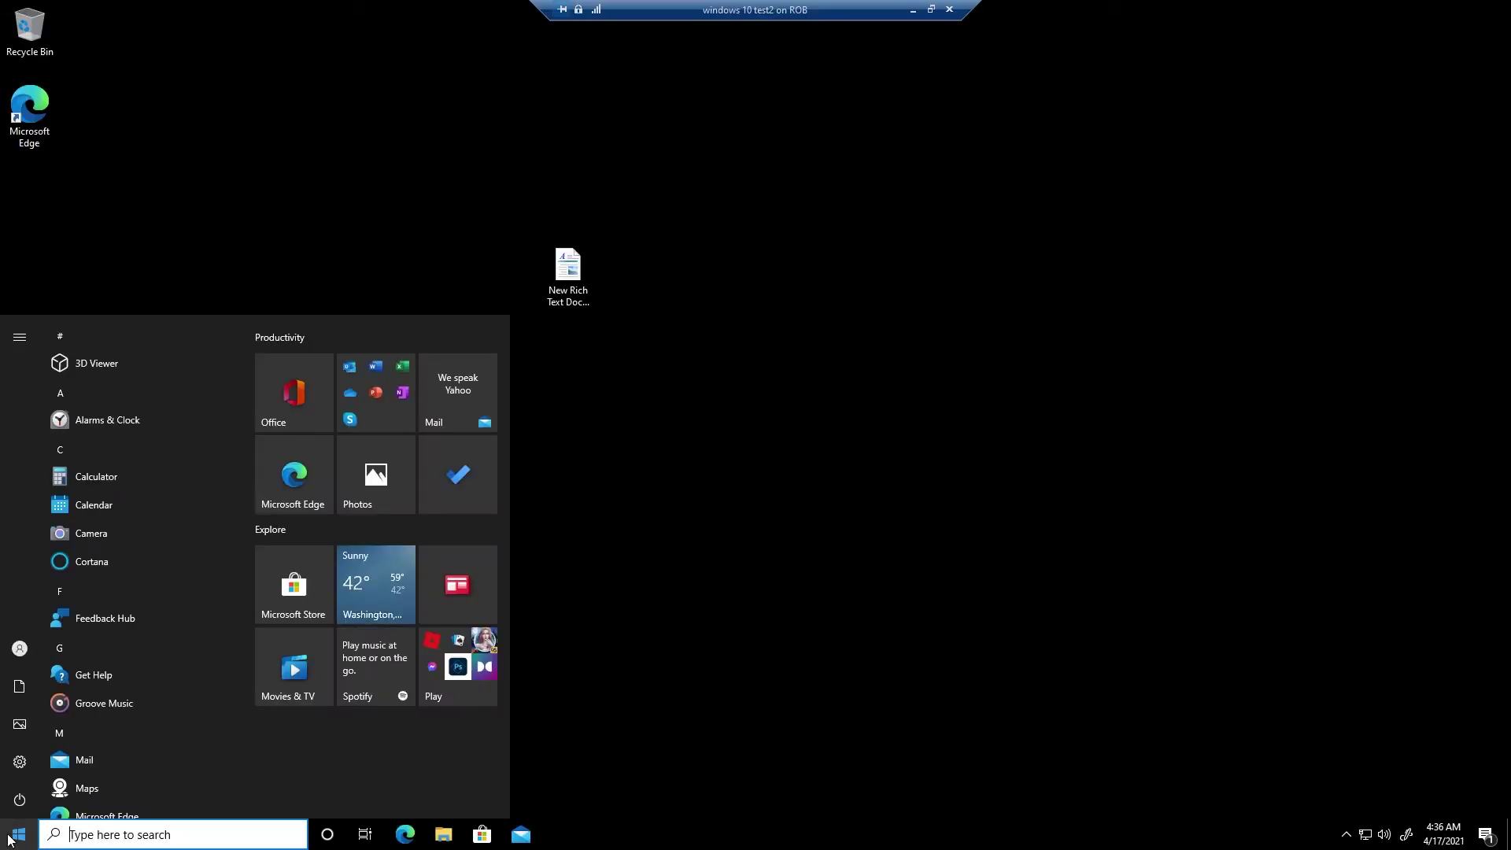
pyautogui.write('hyp')
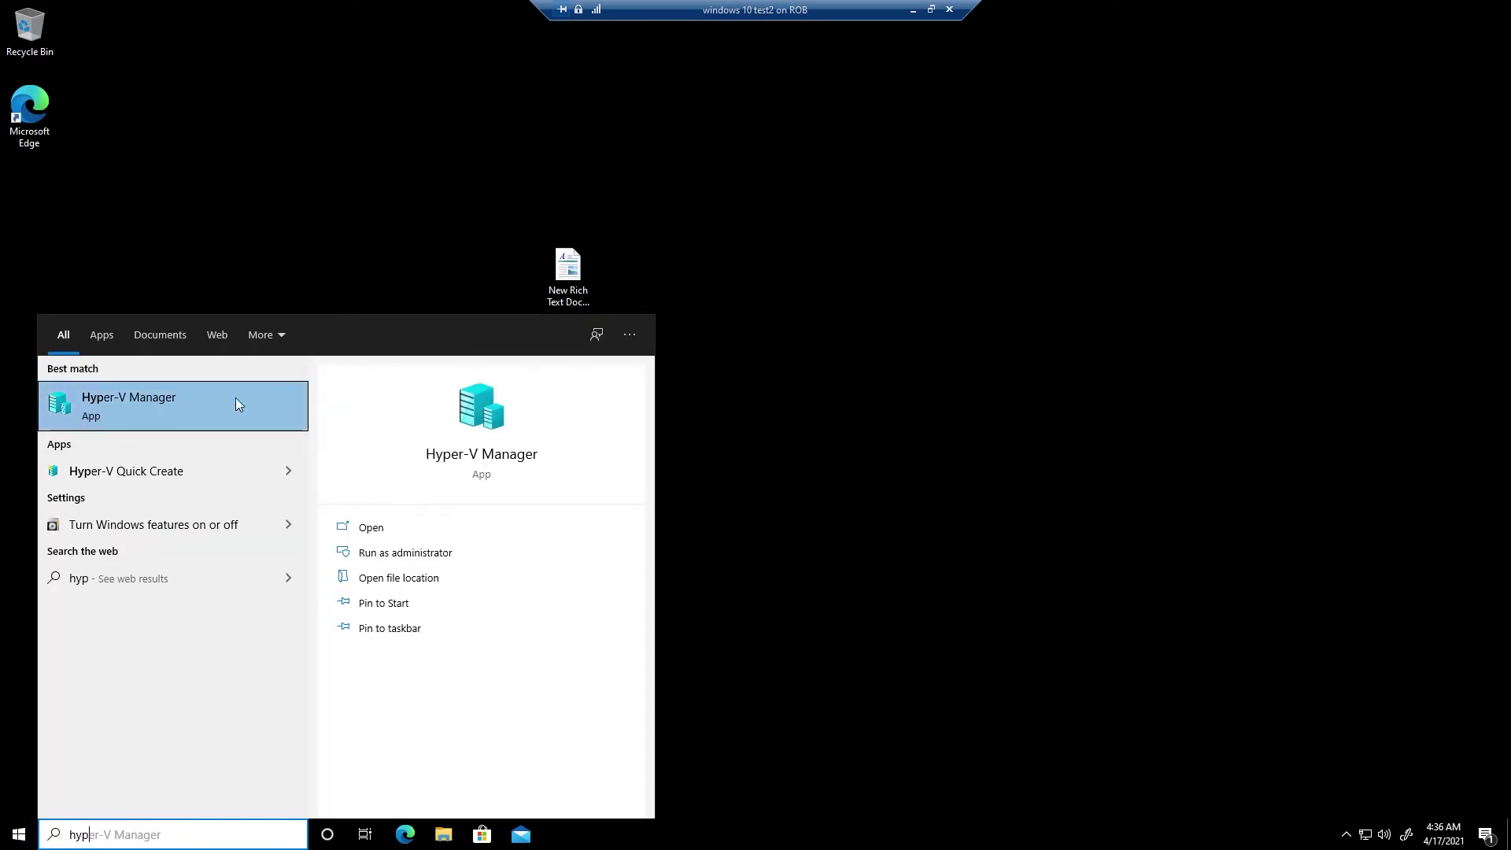
pyautogui.click(1052, 517)
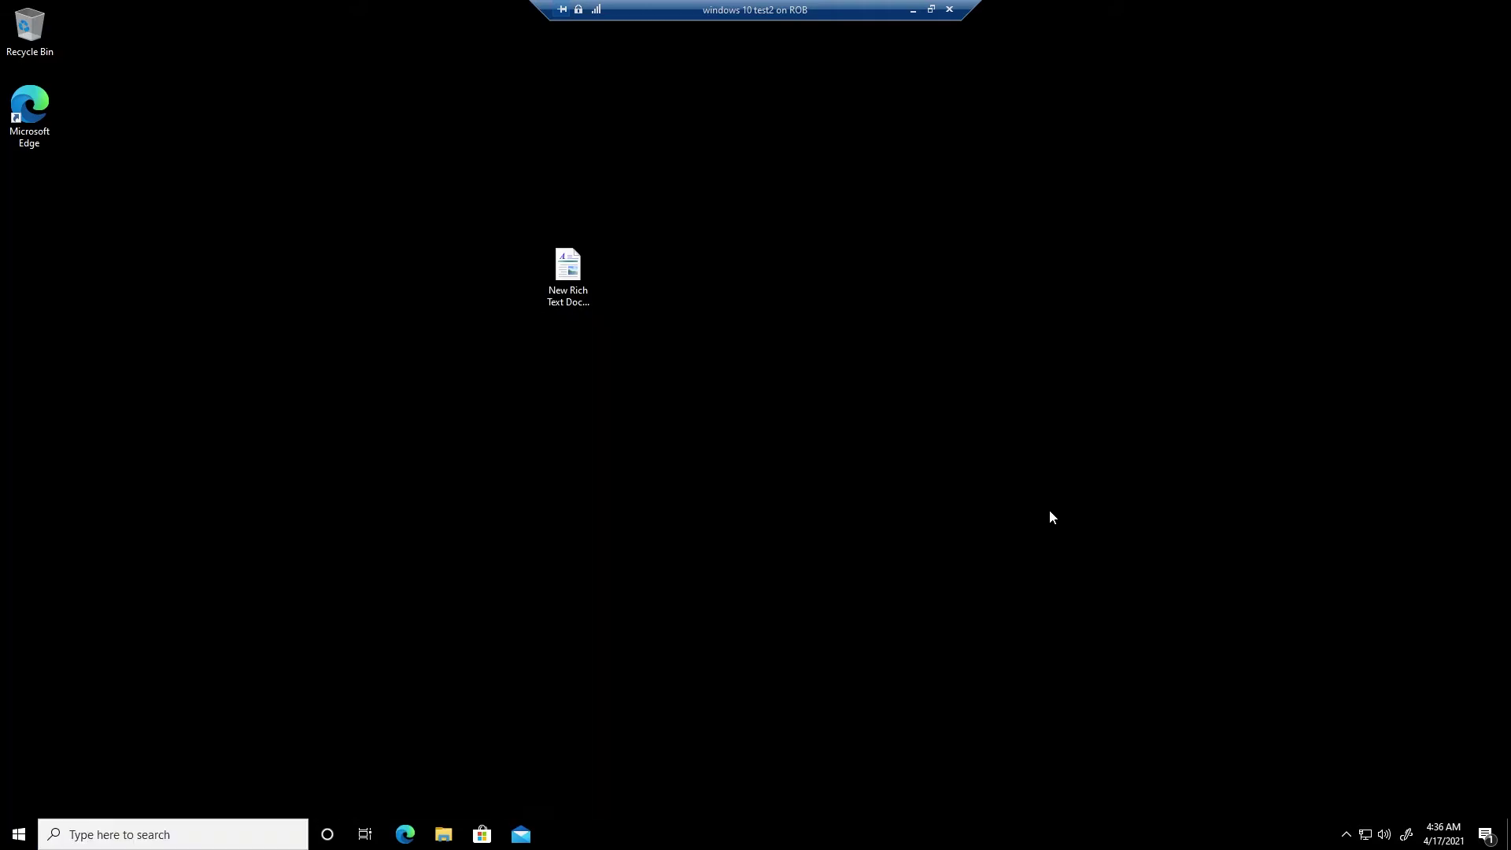
# Close the windows 10 test2 connection and switch to the windows 10 test1 virtual machine.
pyautogui.click(950, 9)
pyautogui.moveTo(614, 838)
pyautogui.click(661, 787)
# Search for "cmd", run Command Prompt as administrator with elevation approved, and go to the drive root with cd\.
pyautogui.click(19, 834)
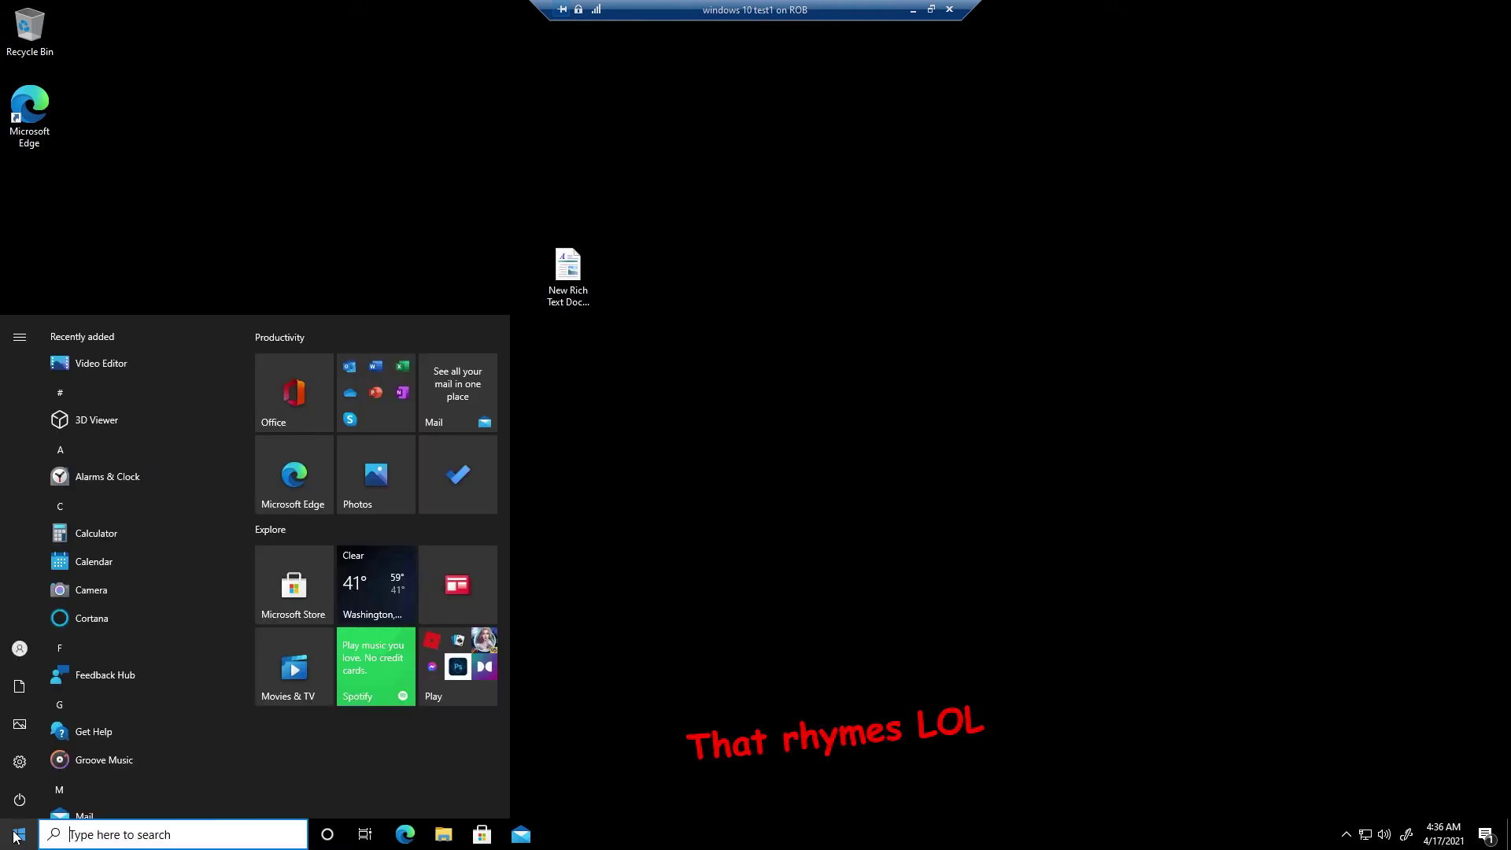
pyautogui.write('cmd')
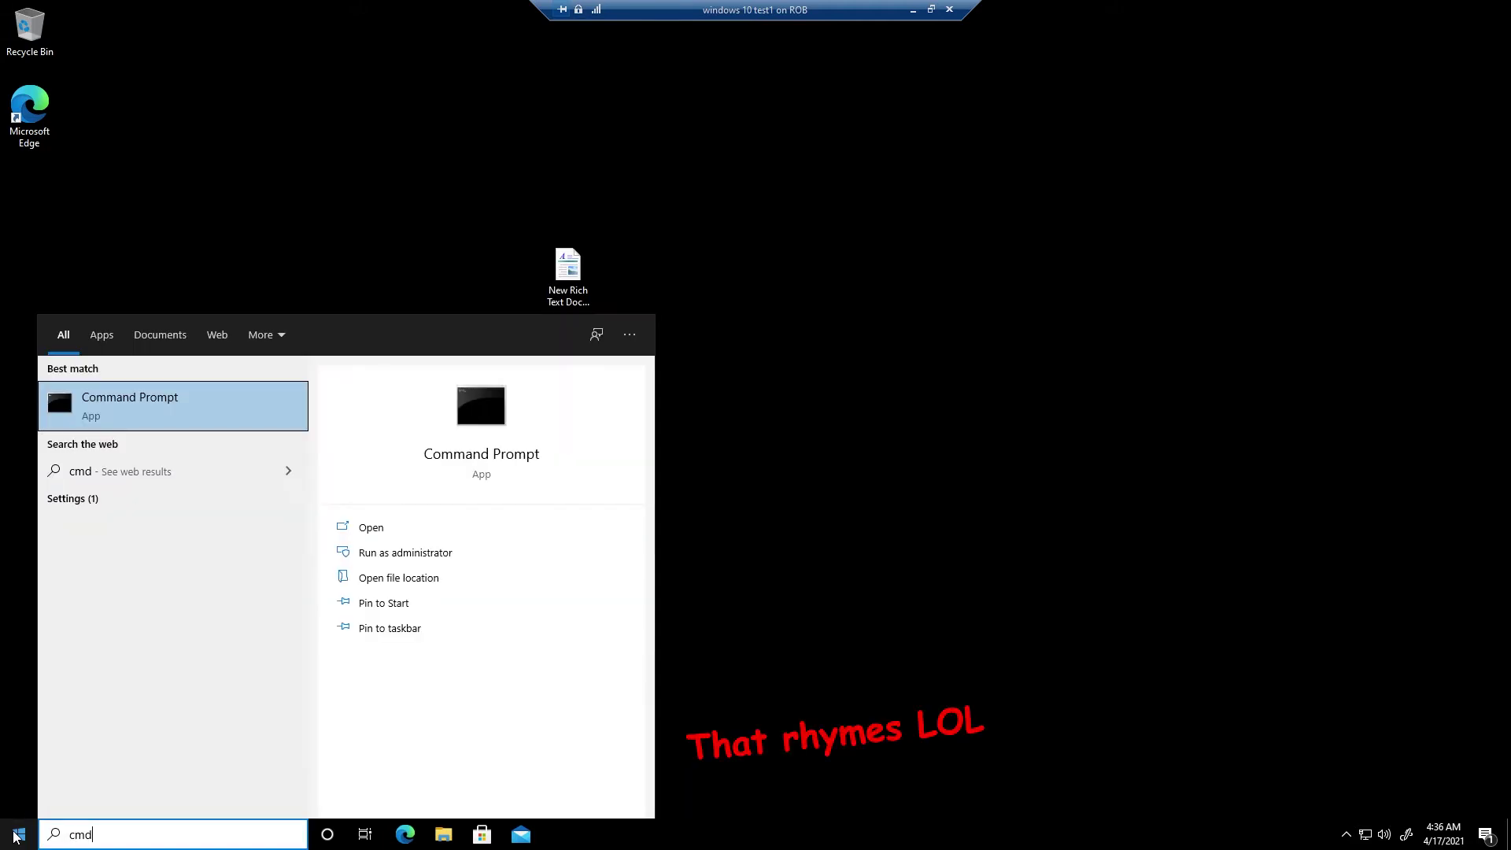
pyautogui.click(422, 559)
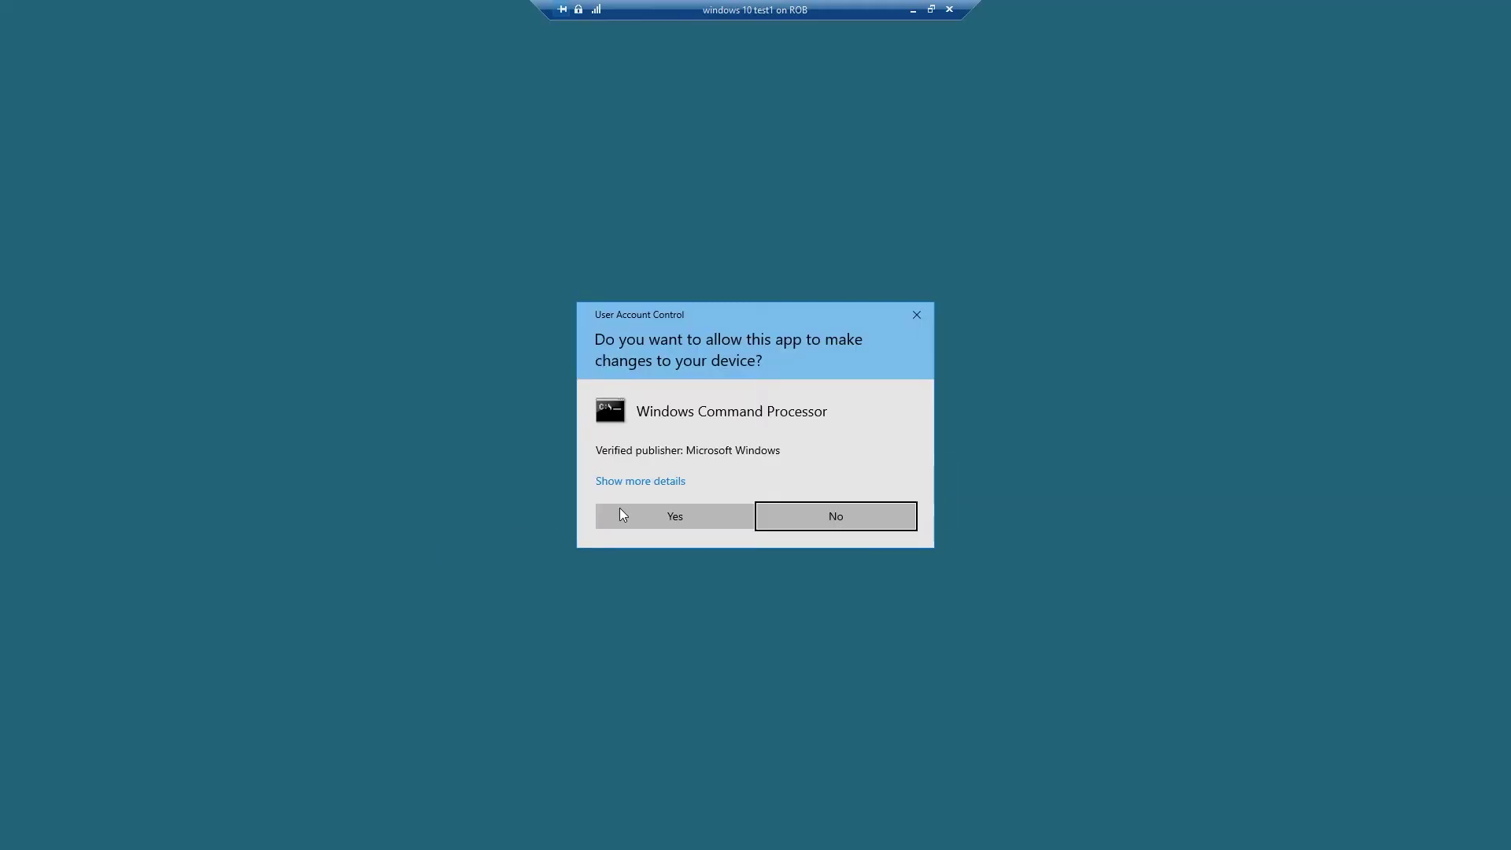
pyautogui.click(636, 521)
pyautogui.click(586, 79)
pyautogui.moveTo(586, 79); pyautogui.dragTo(871, 177)
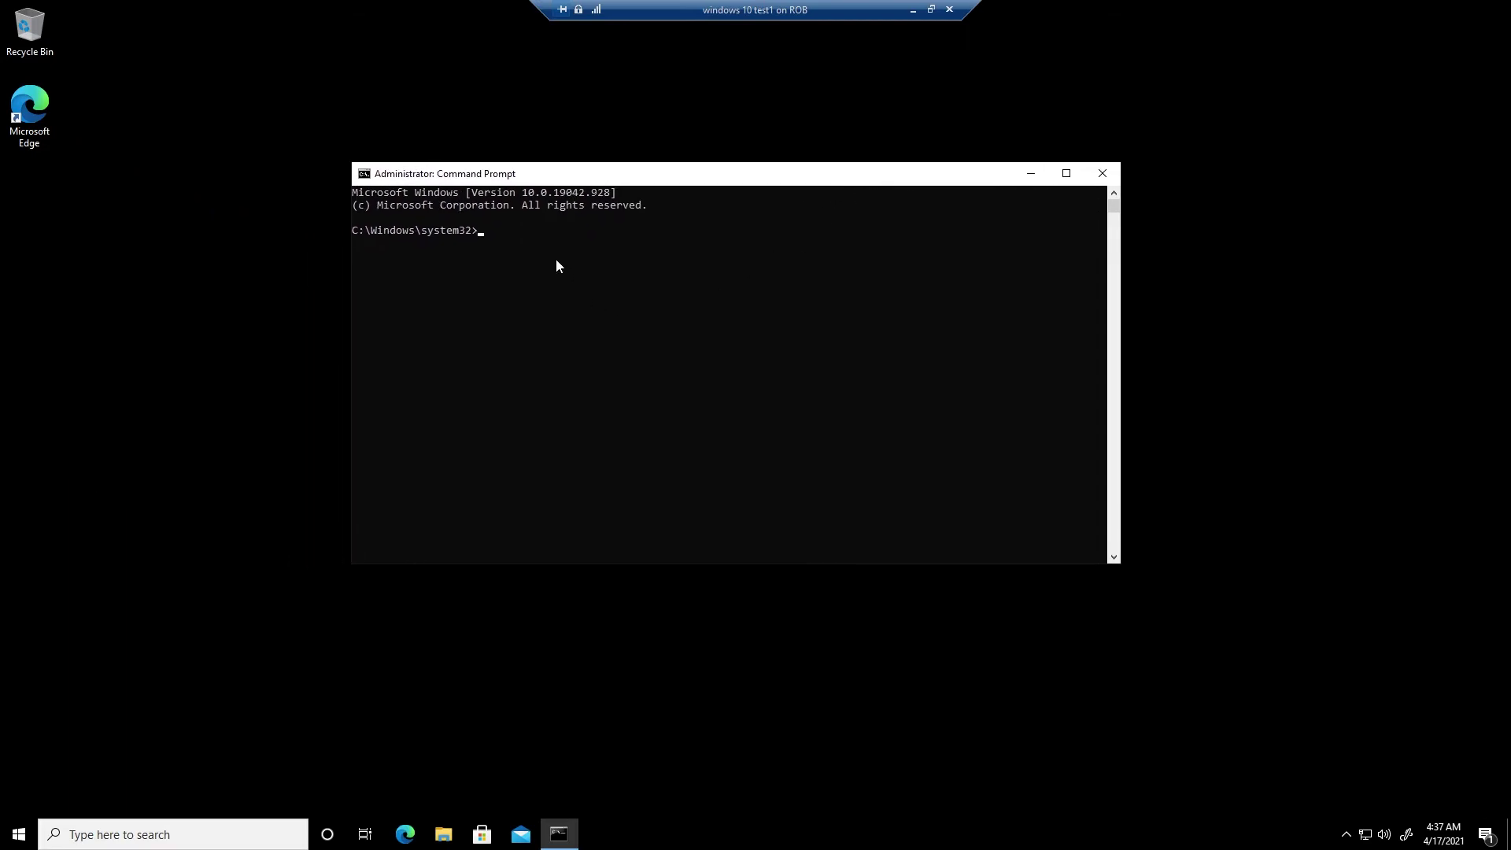
pyautogui.click(497, 235)
pyautogui.write('cd\\')
pyautogui.press('Return')
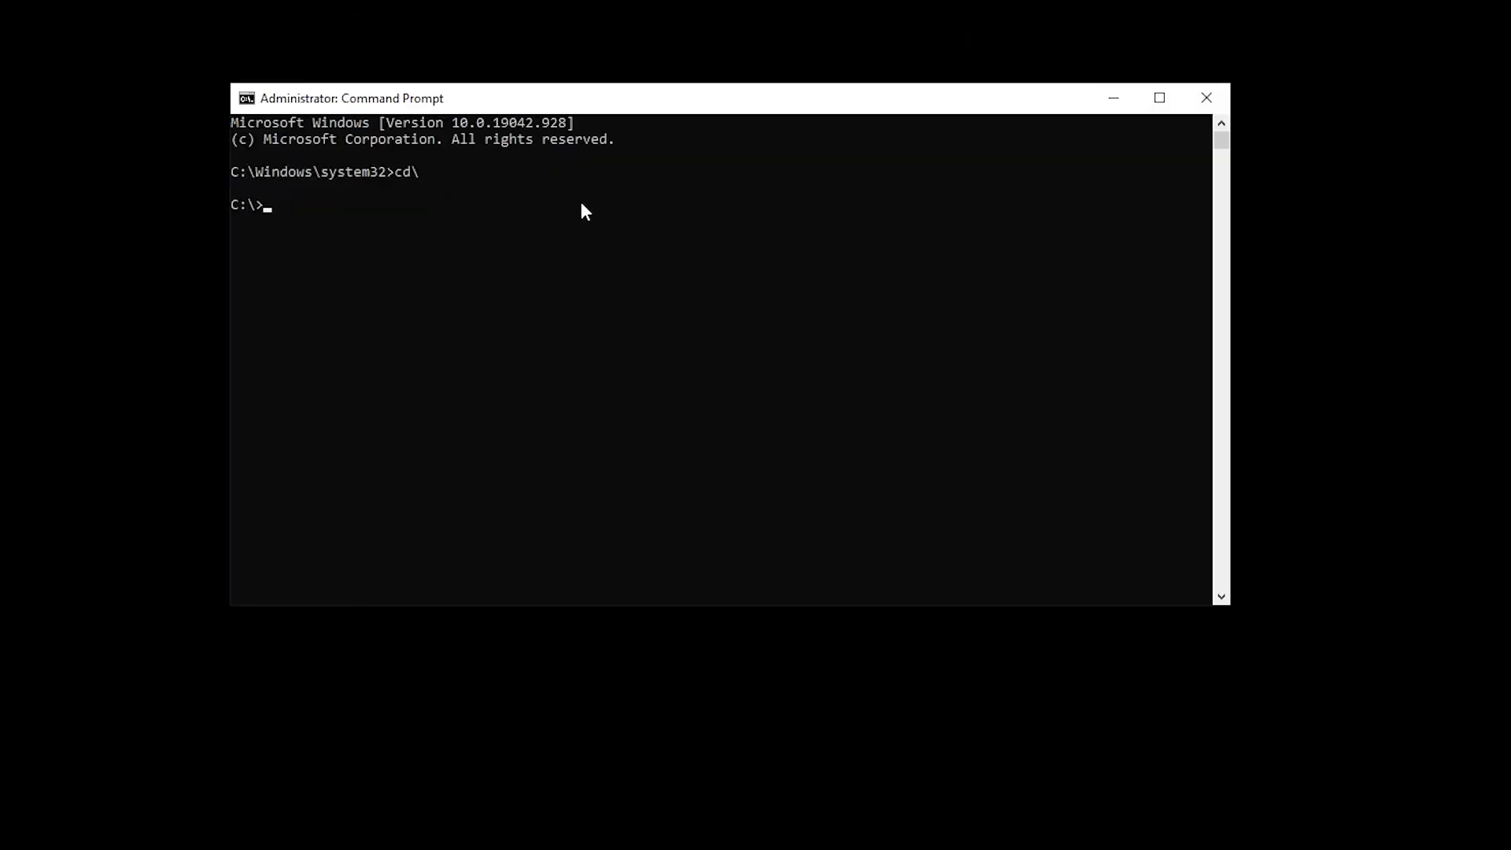
# Enable Hyper-V with the command DISM /online /enable-feature /All /Featurename:microsoft-hyper-v.
pyautogui.write('DISM')
pyautogui.write(' /online')
pyautogui.write(' /c')
pyautogui.press('BackSpace')
pyautogui.write('enable-feature ')
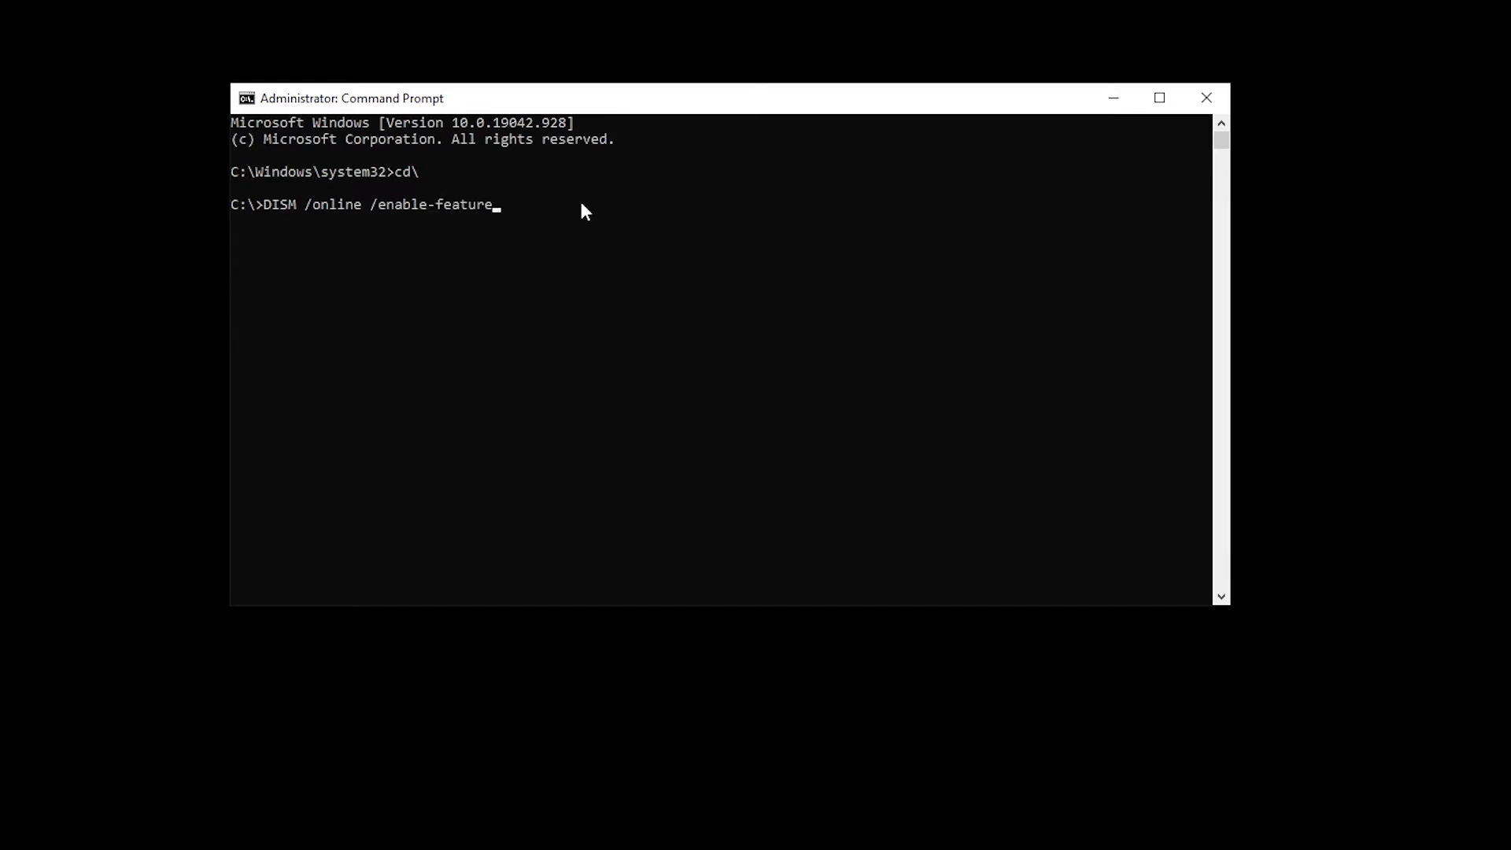
pyautogui.write('/All /Featurename:microsof')
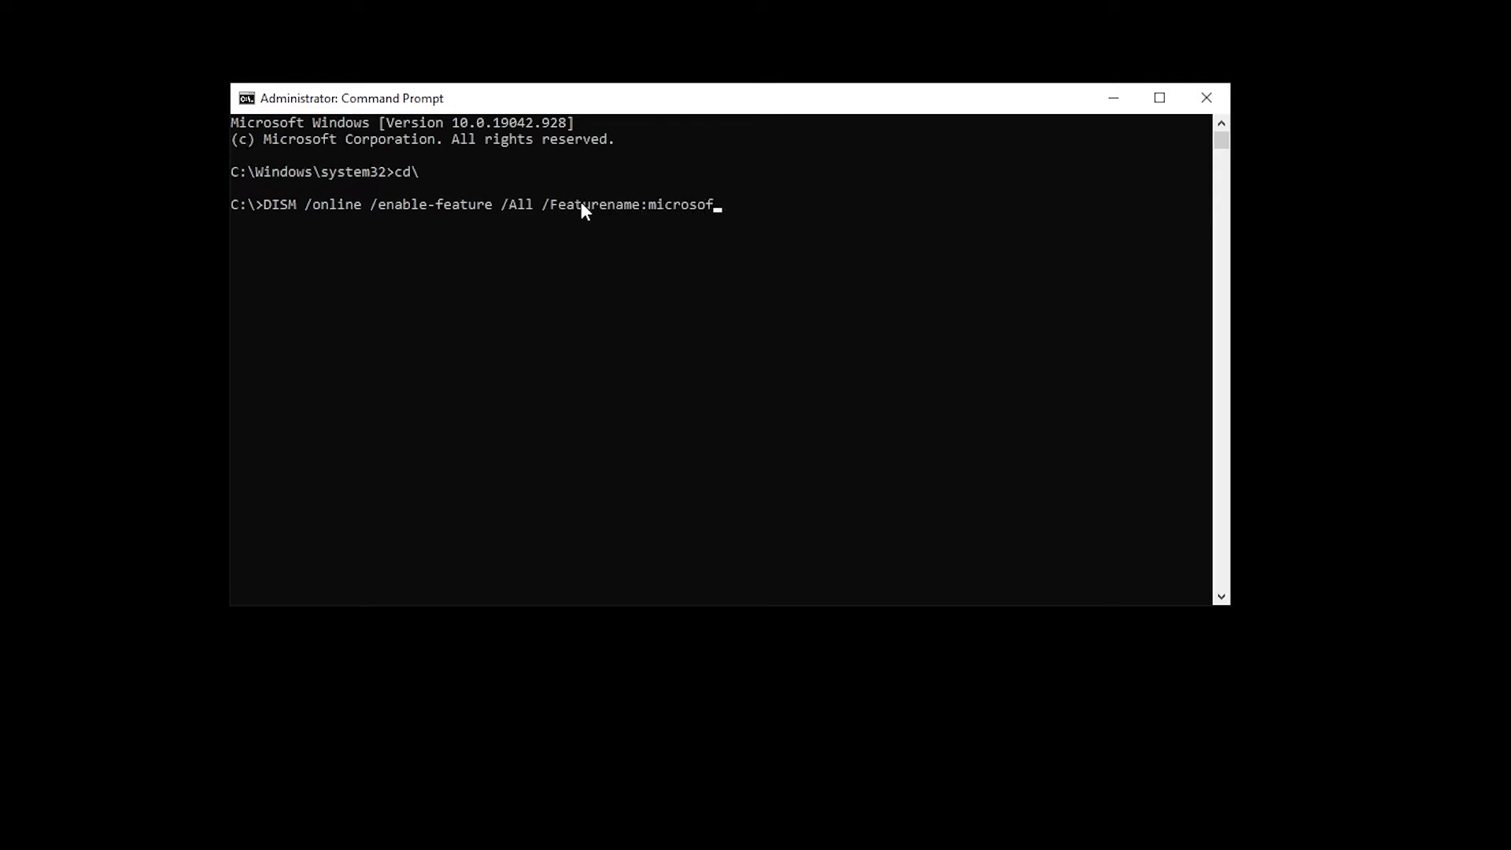
pyautogui.write('t-hyper-v')
pyautogui.press('Return')
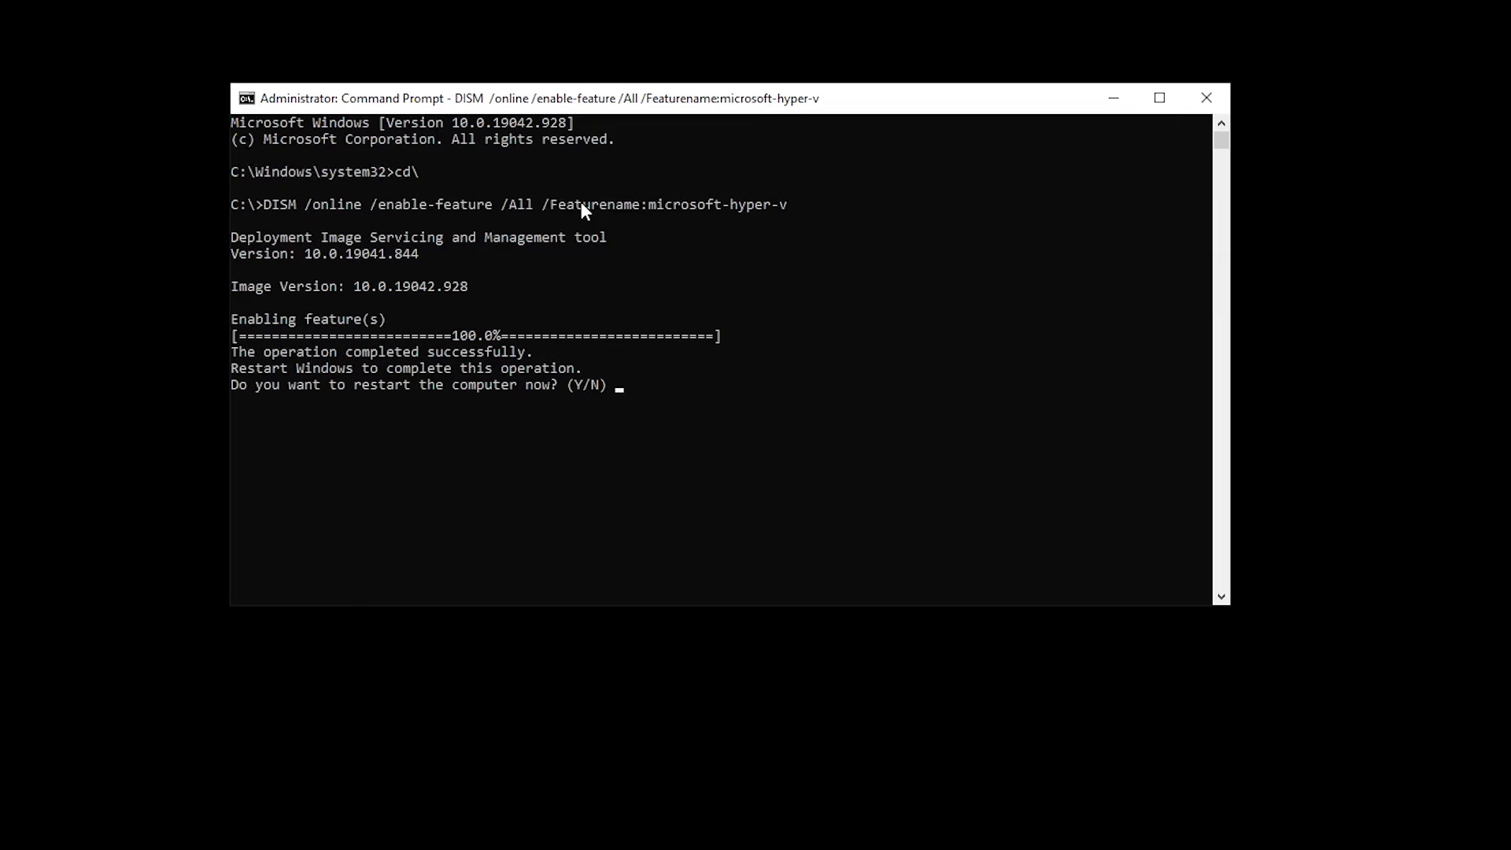
# Accept the restart of the windows 10 test1 virtual machine, show it full screen, and sign in with the account password.
pyautogui.press('y')
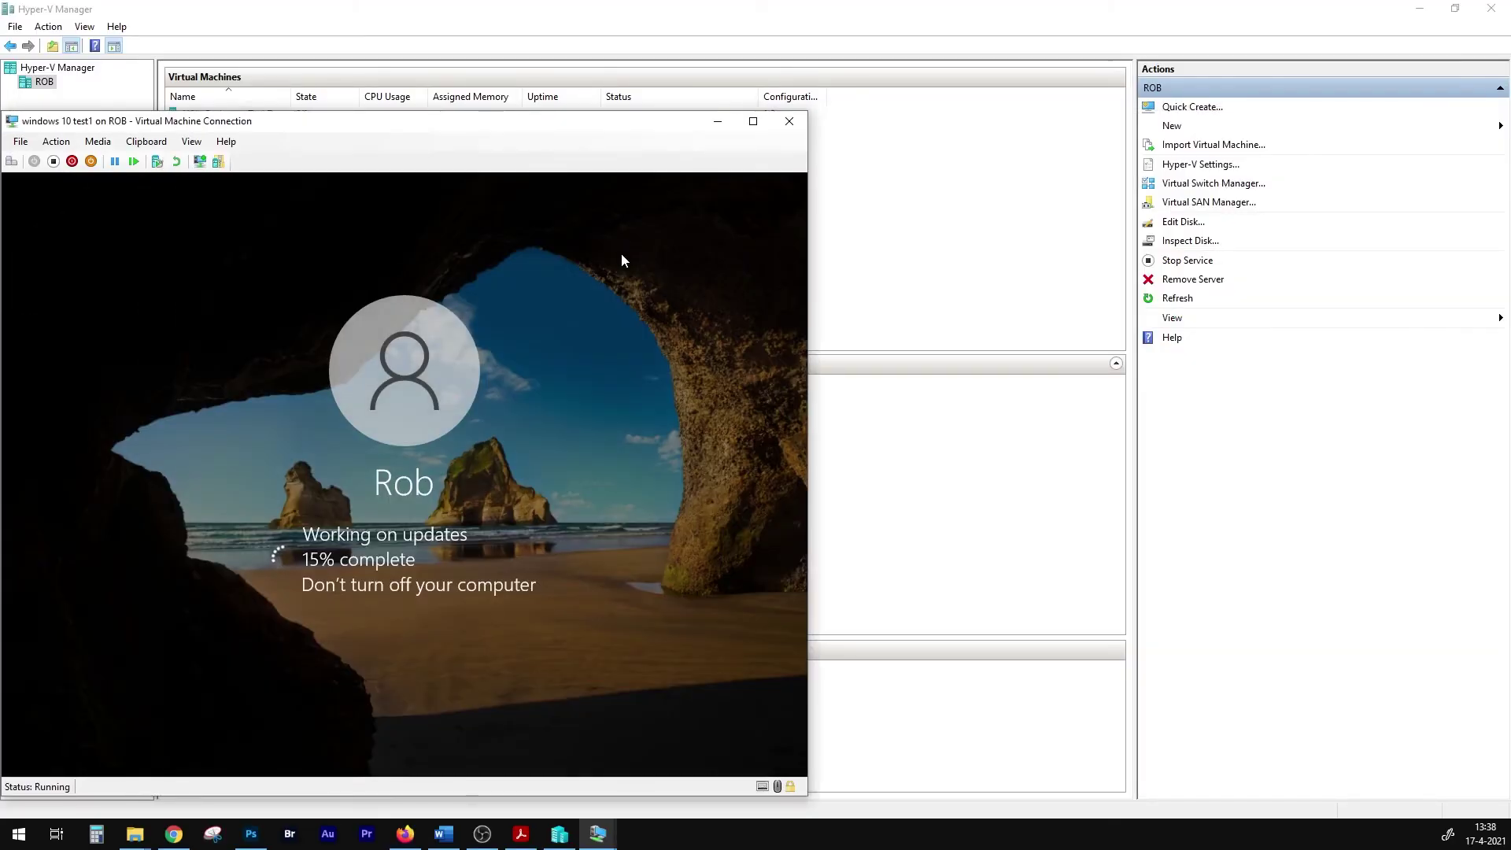
pyautogui.click(753, 122)
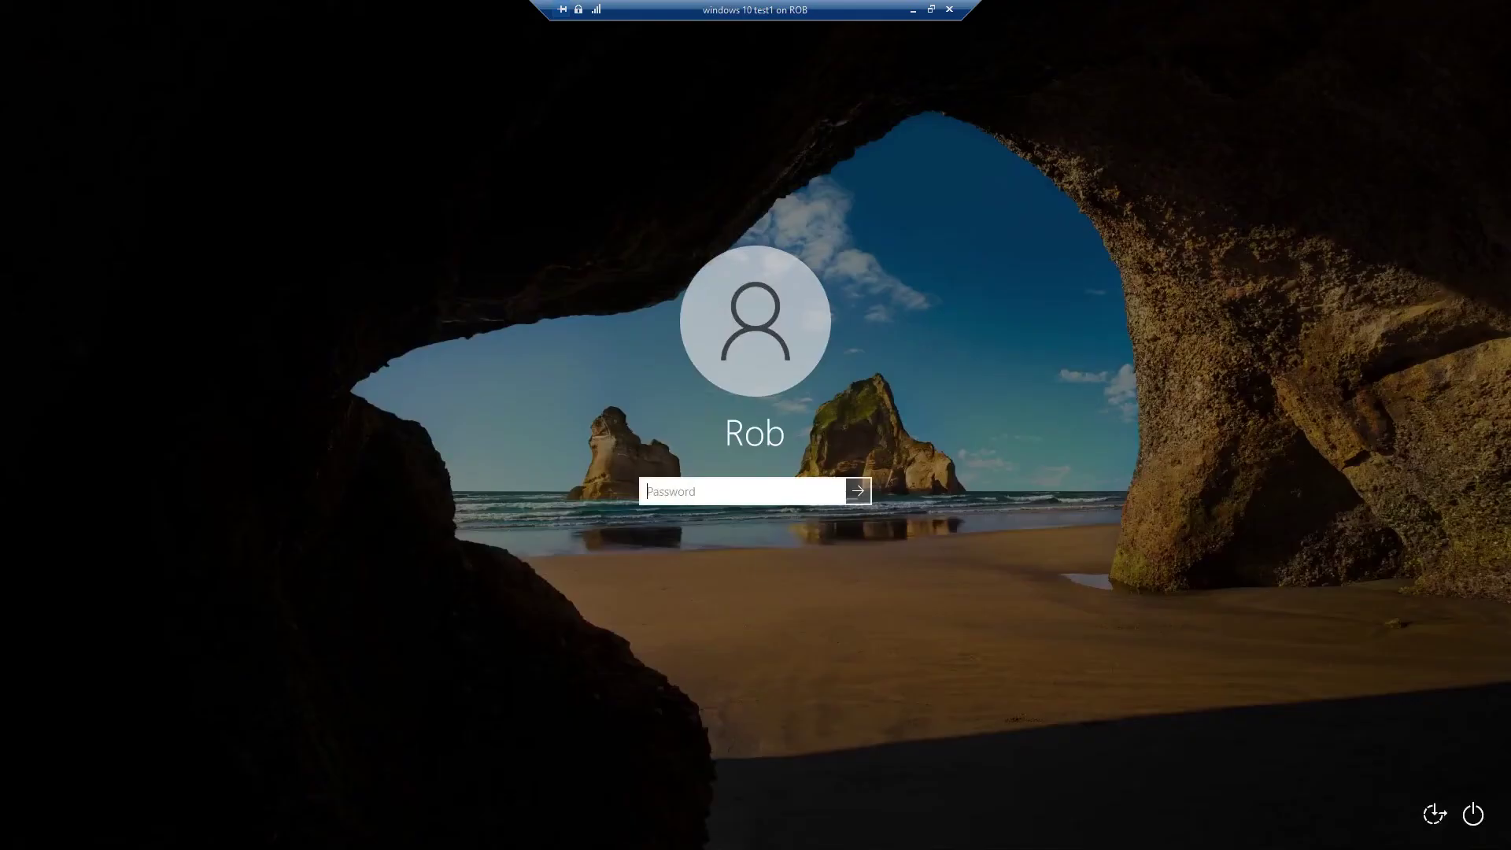
pyautogui.write('********')
pyautogui.press('Return')
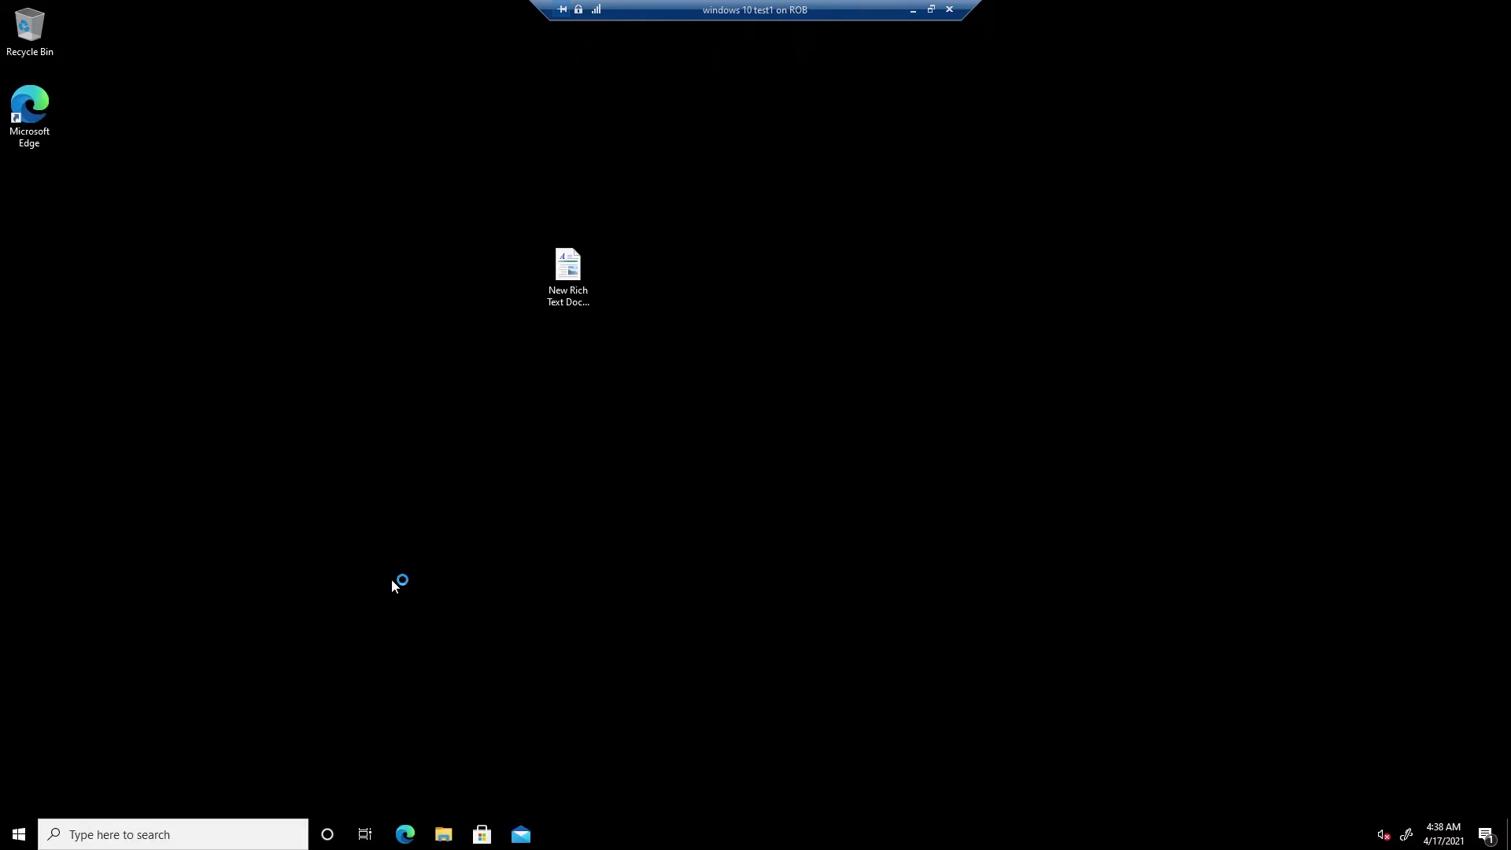
# Search for "feat", check the Hyper-V entry and its subcomponents in Windows Features, and close the dialog without changes.
pyautogui.click(22, 835)
pyautogui.write('feat')
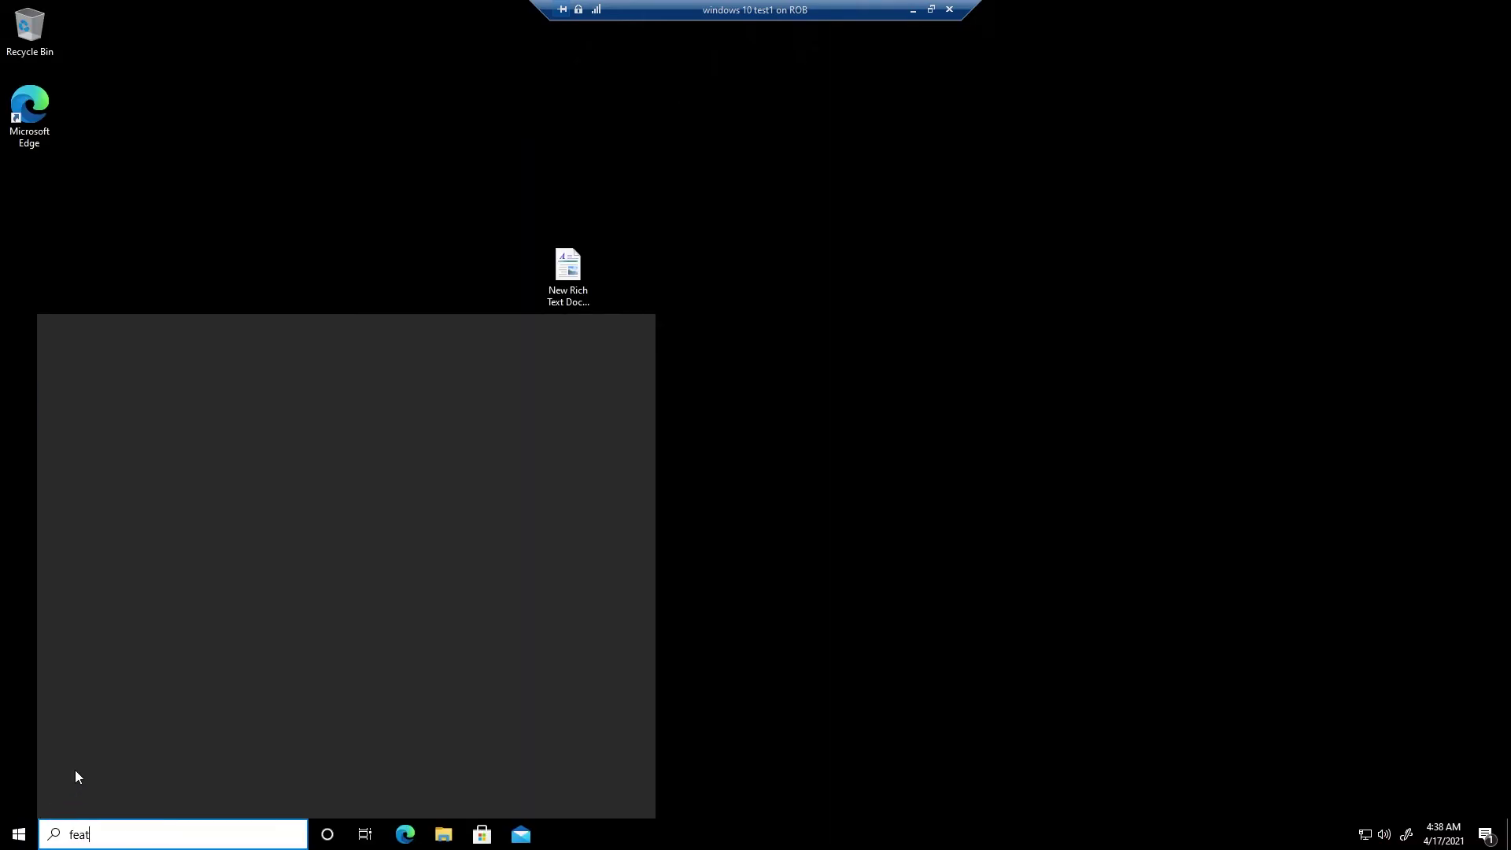
pyautogui.click(184, 412)
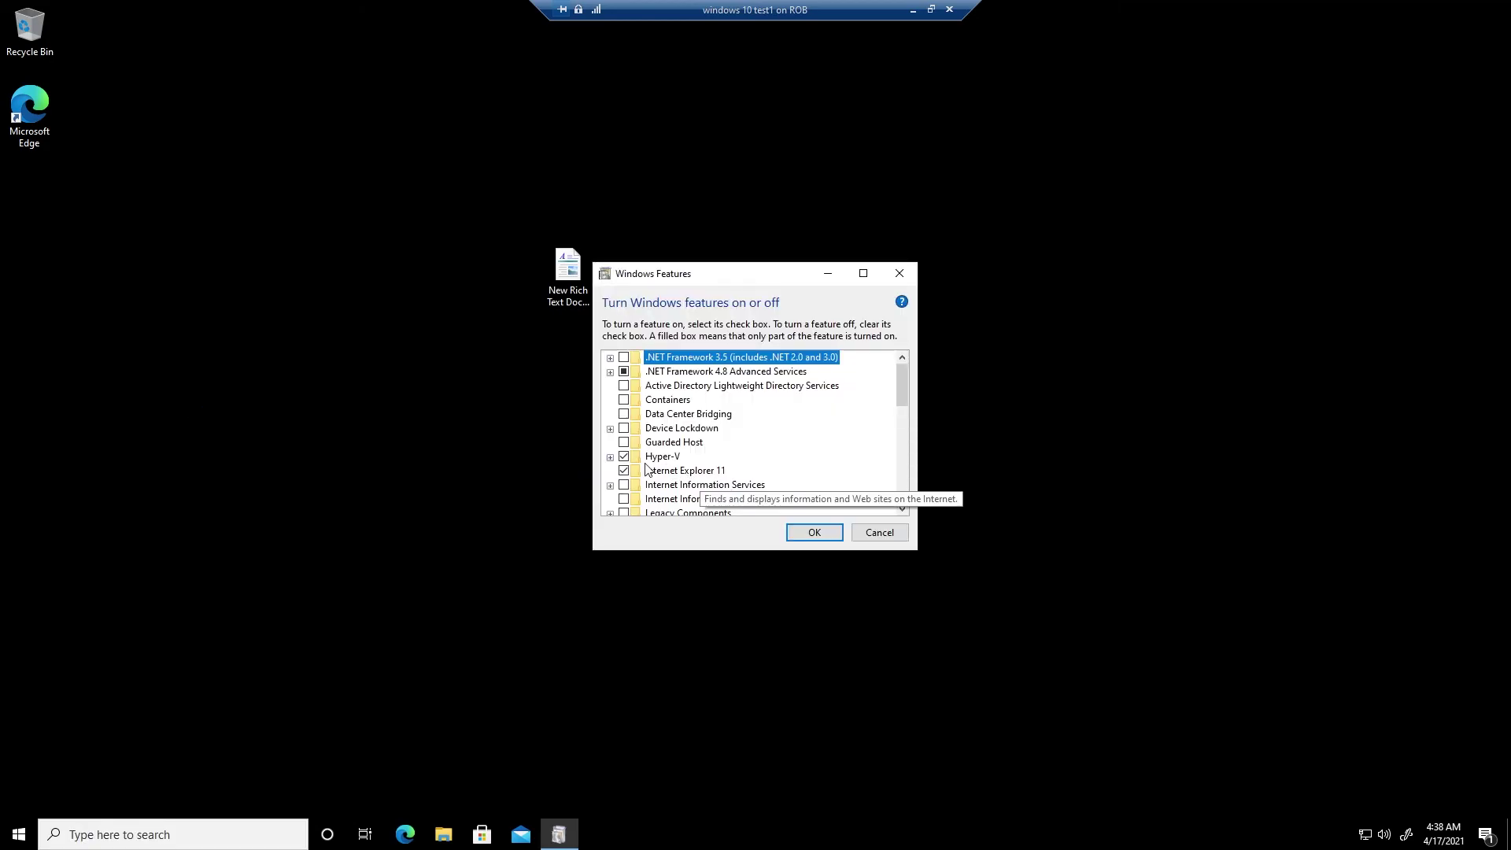
pyautogui.click(611, 458)
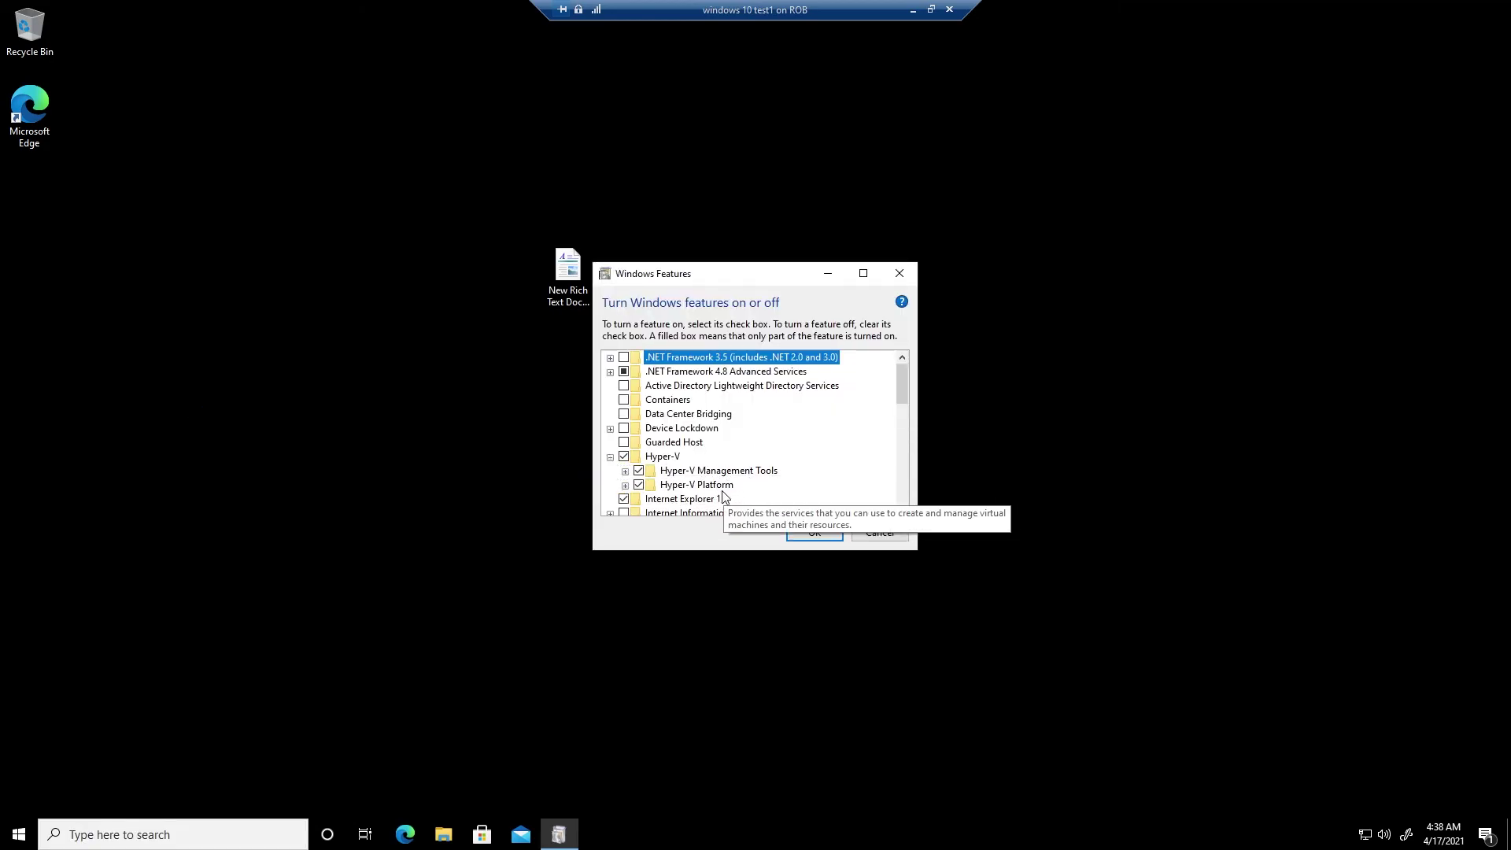
pyautogui.click(886, 534)
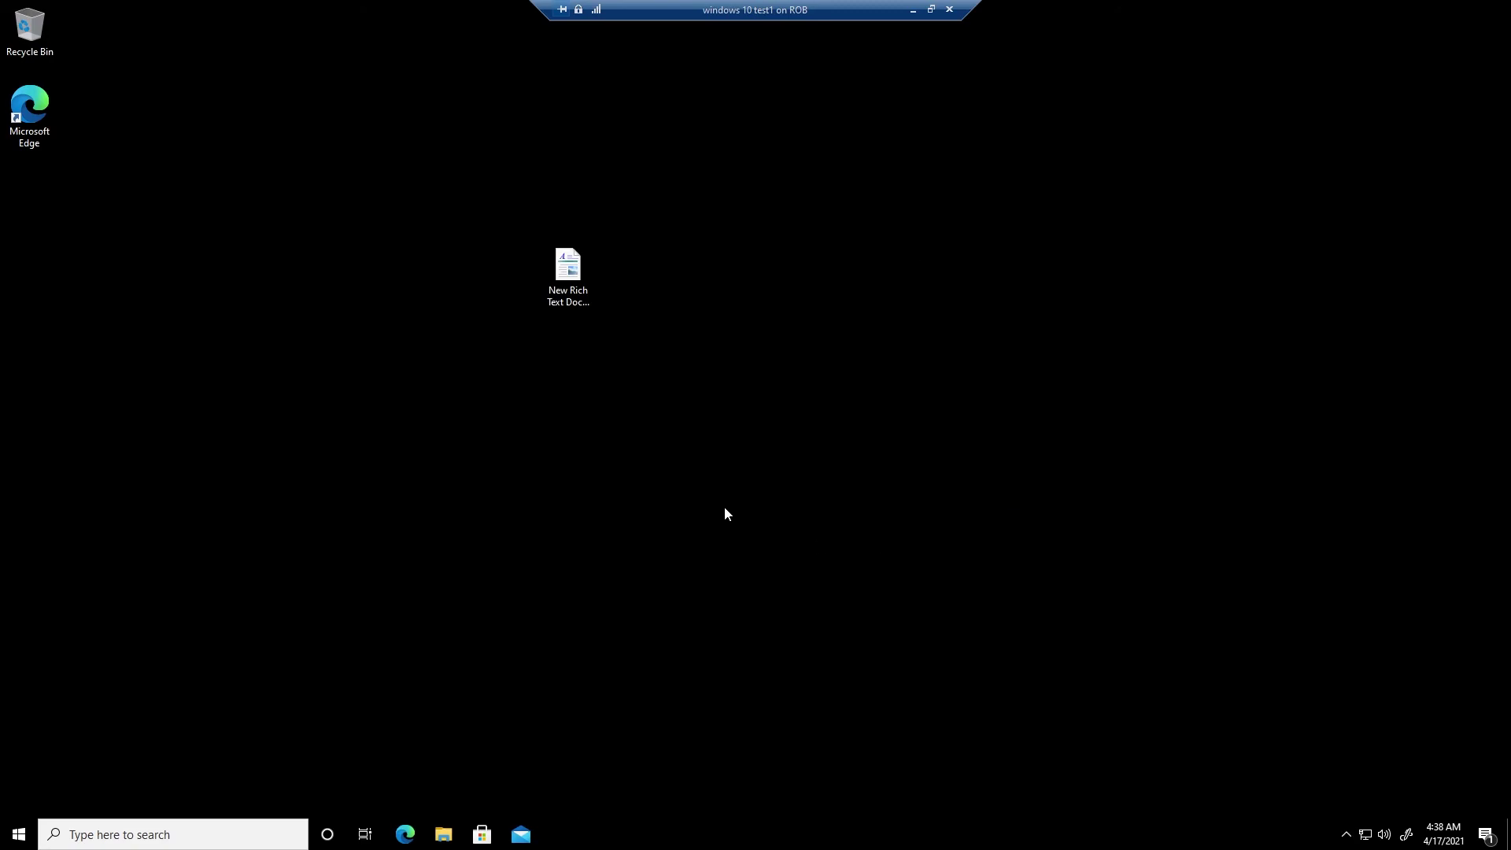